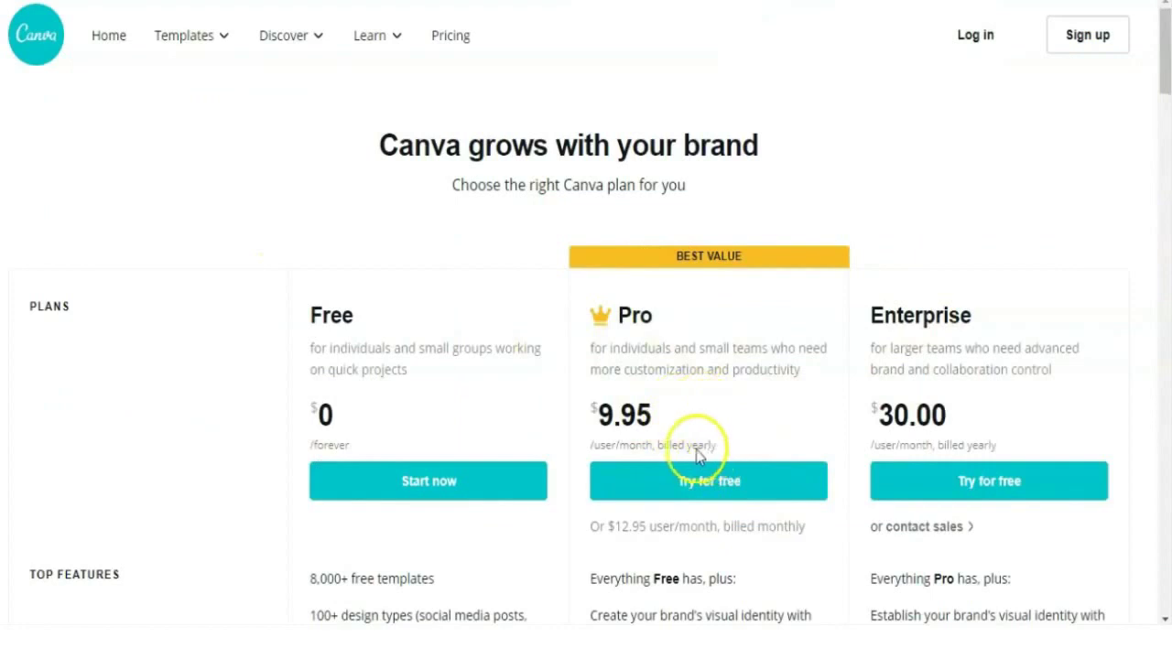
Scroll through Canva's pricing page comparing the Free, Pro ($9.95) and Enterprise ($30.00) plans.
scroll(706, 426, down, 1)
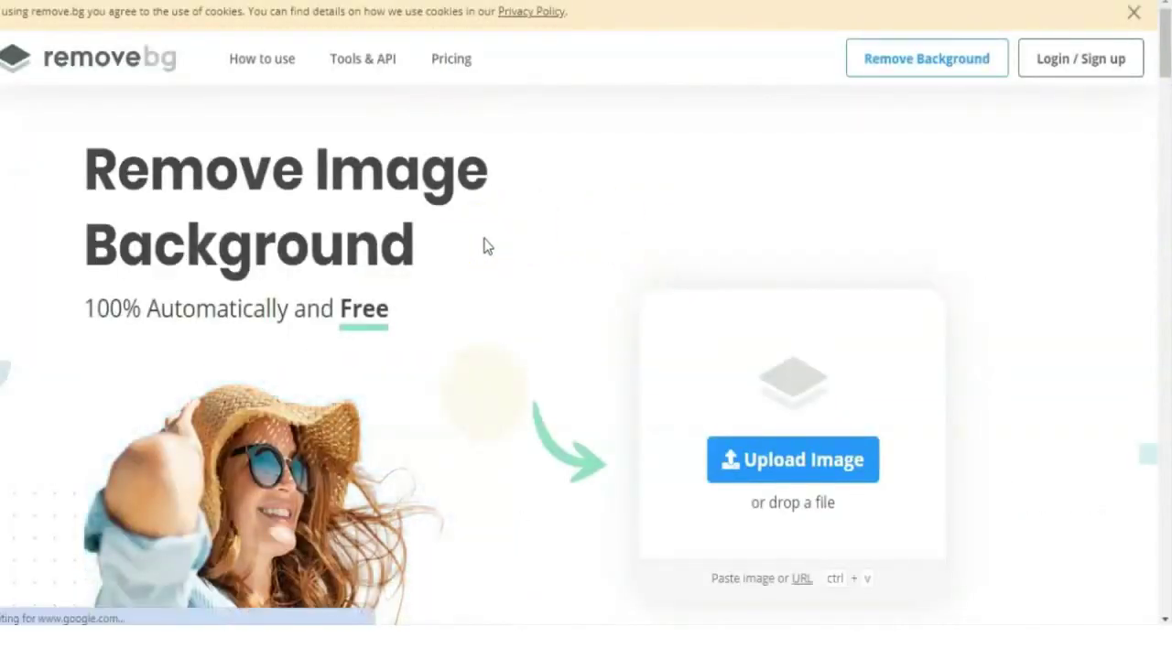
Upload the photo of the woman holding a phone to remove.bg to strip its background.
scroll(487, 245, down, 1)
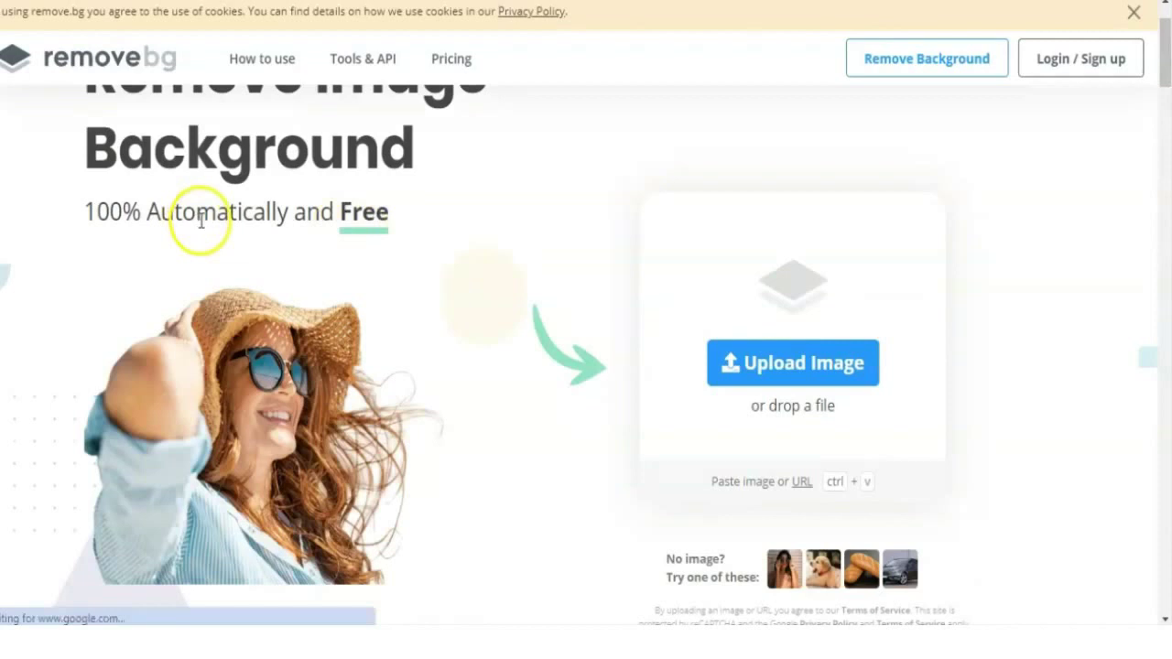
scroll(665, 283, down, 1)
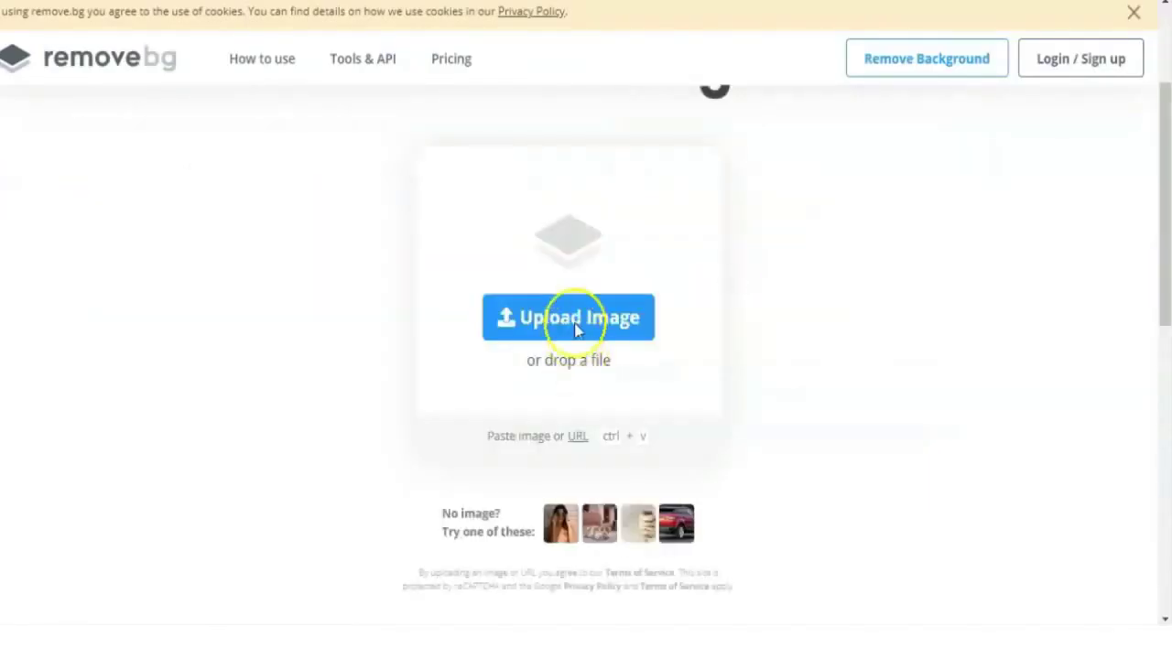
click(571, 327)
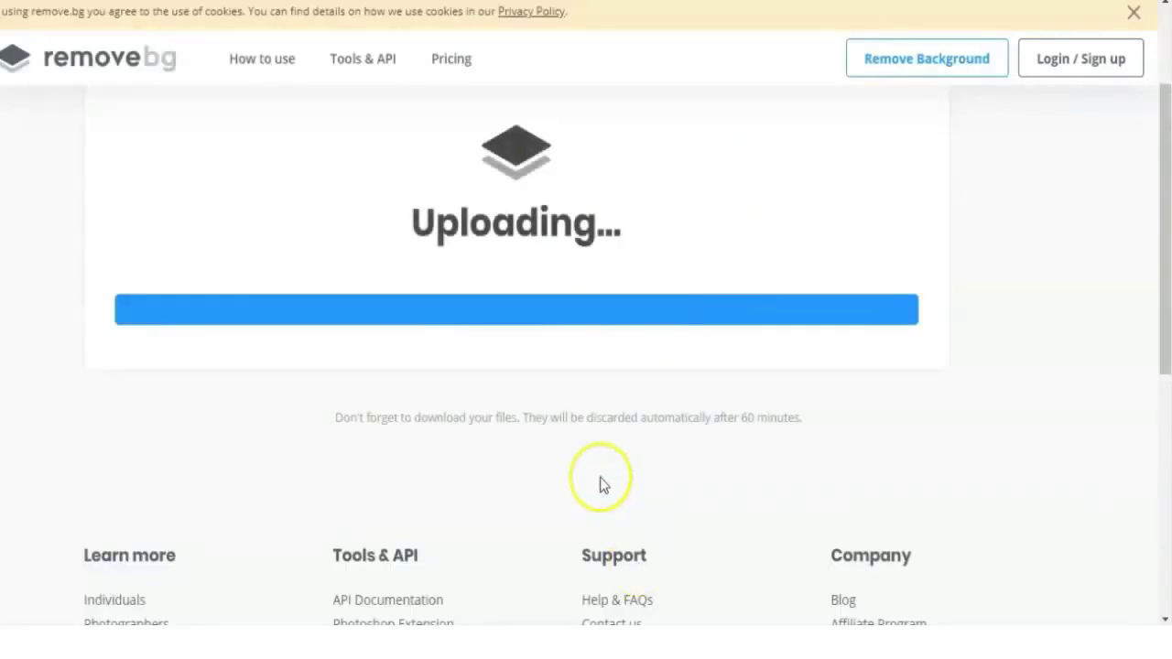
scroll(600, 481, up, 1)
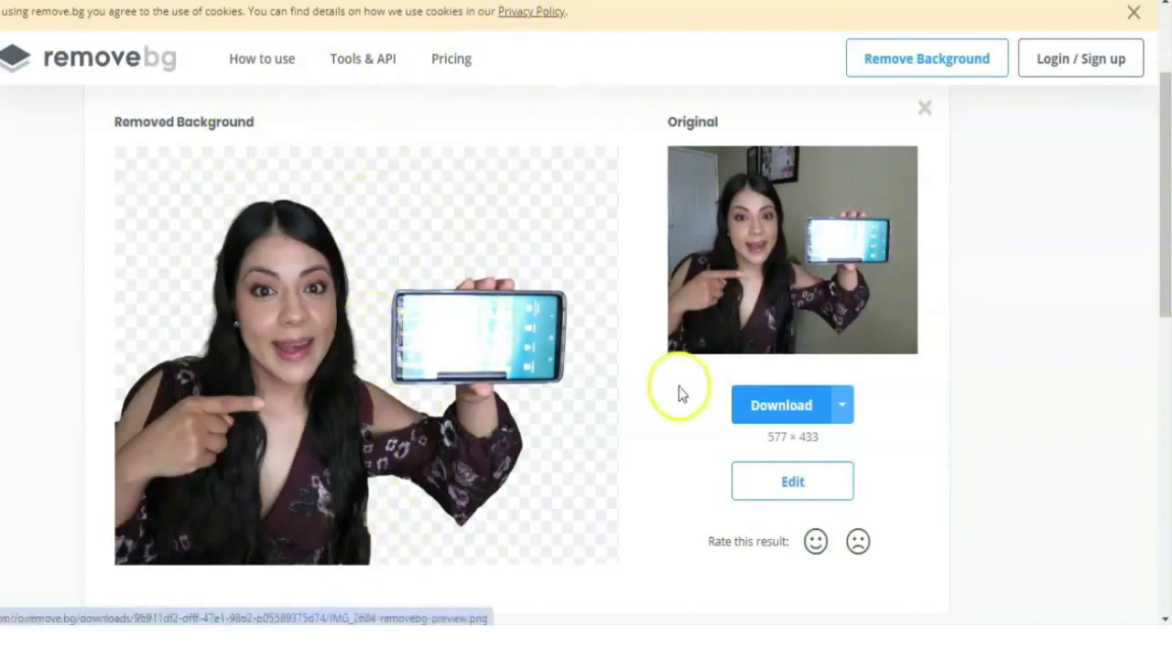
Download the background-free IMG_2684 PNG and place it onto the Canva page.
click(781, 405)
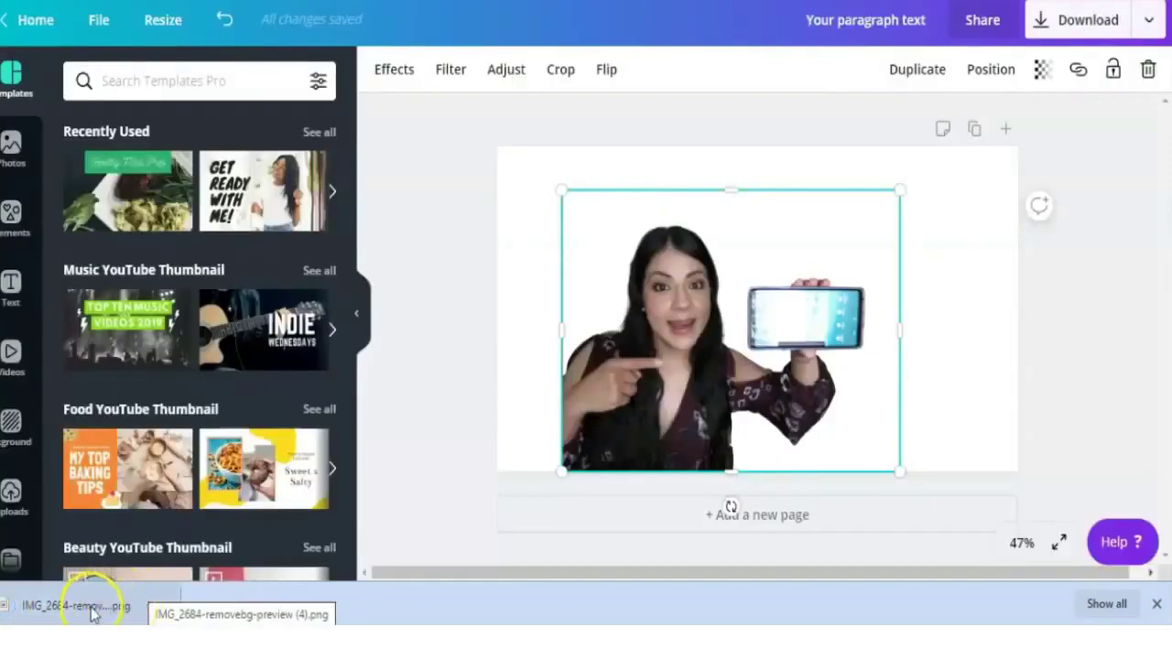
drag(100, 599, 159, 308)
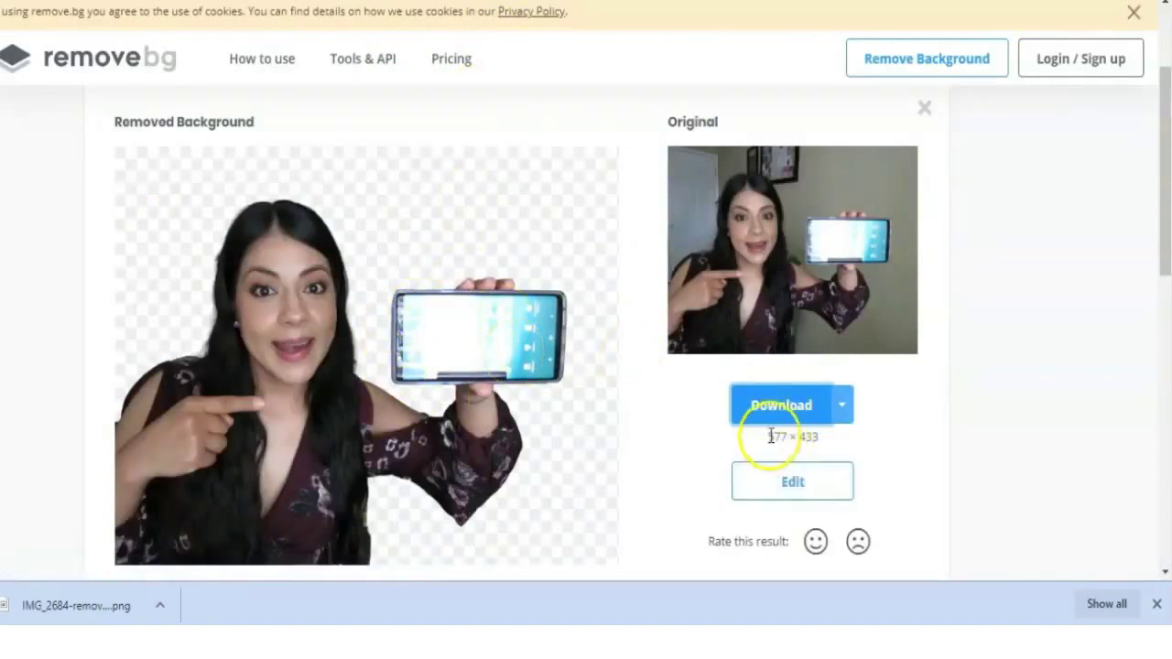
In the remove.bg editor, try a blur, then set a purple-to-orange gradient photo background.
click(753, 482)
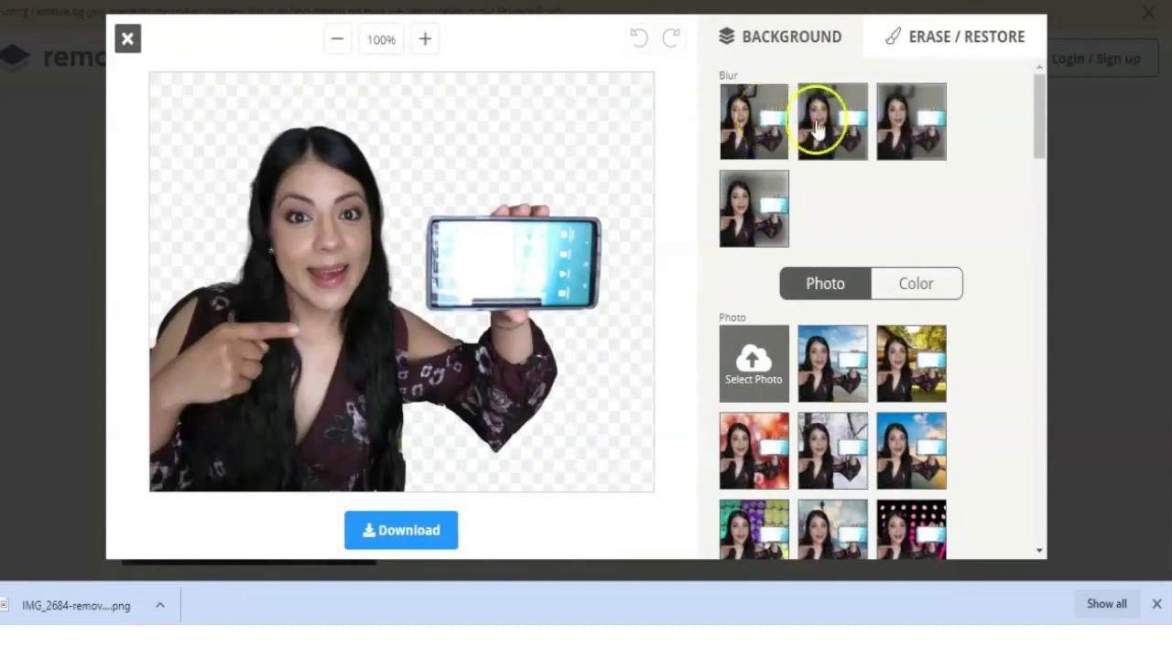
click(857, 135)
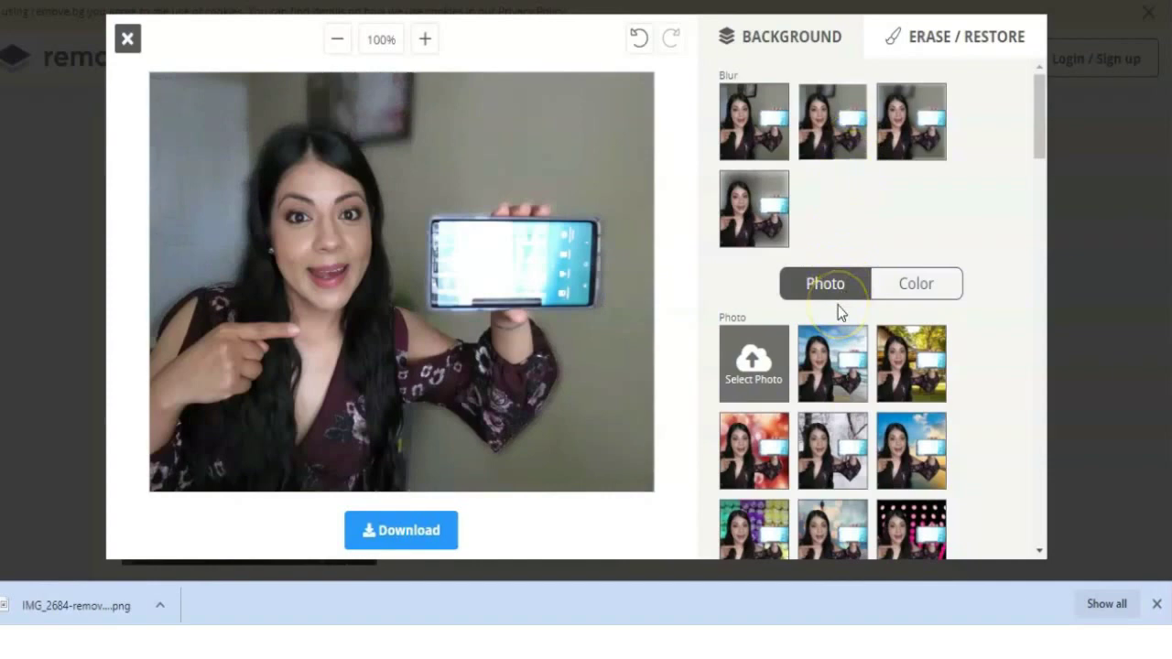
scroll(829, 313, down, 1)
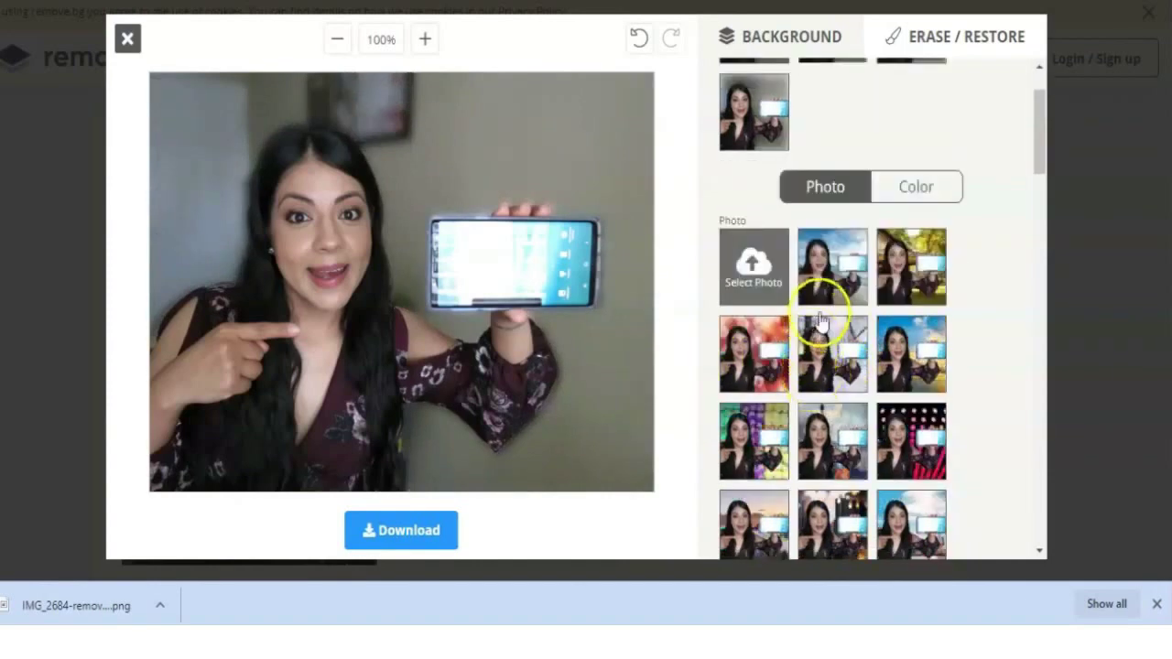
scroll(835, 279, down, 15)
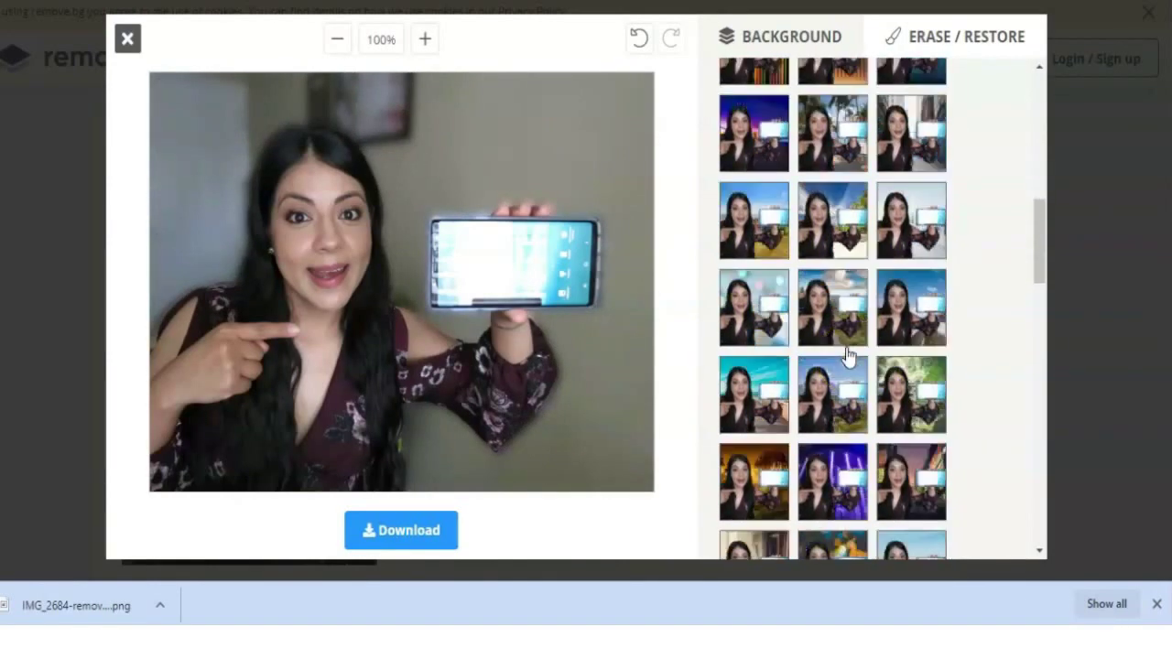
click(829, 331)
Switch to Erase / Restore and use the Restore brush on the cutout.
click(955, 37)
click(915, 94)
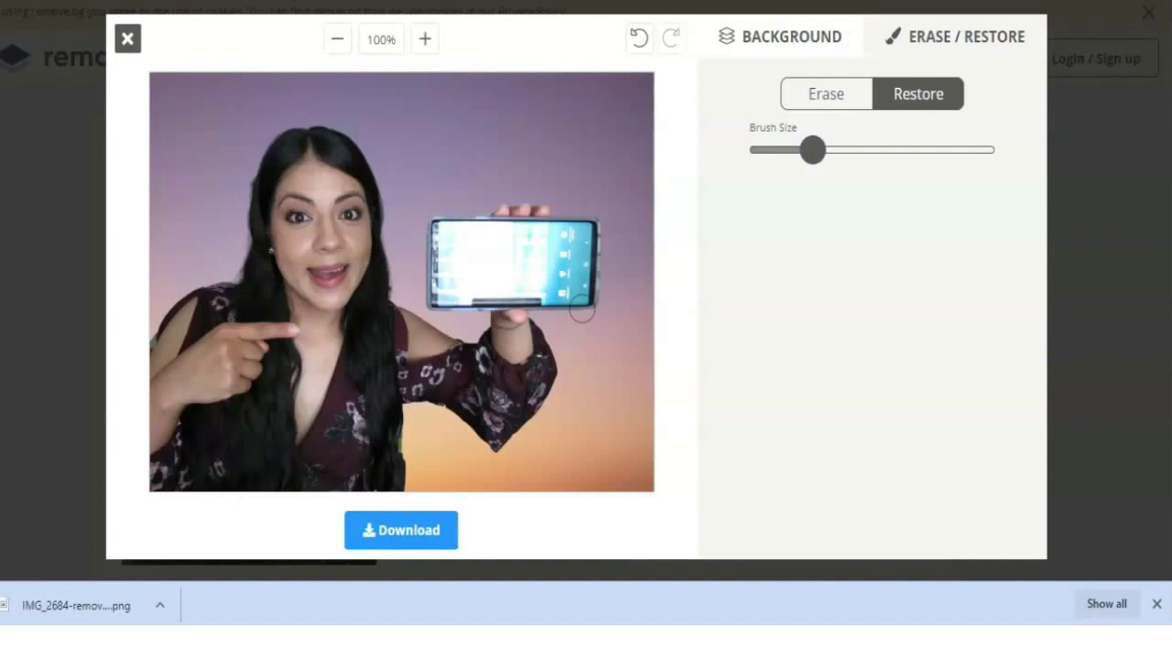
click(539, 144)
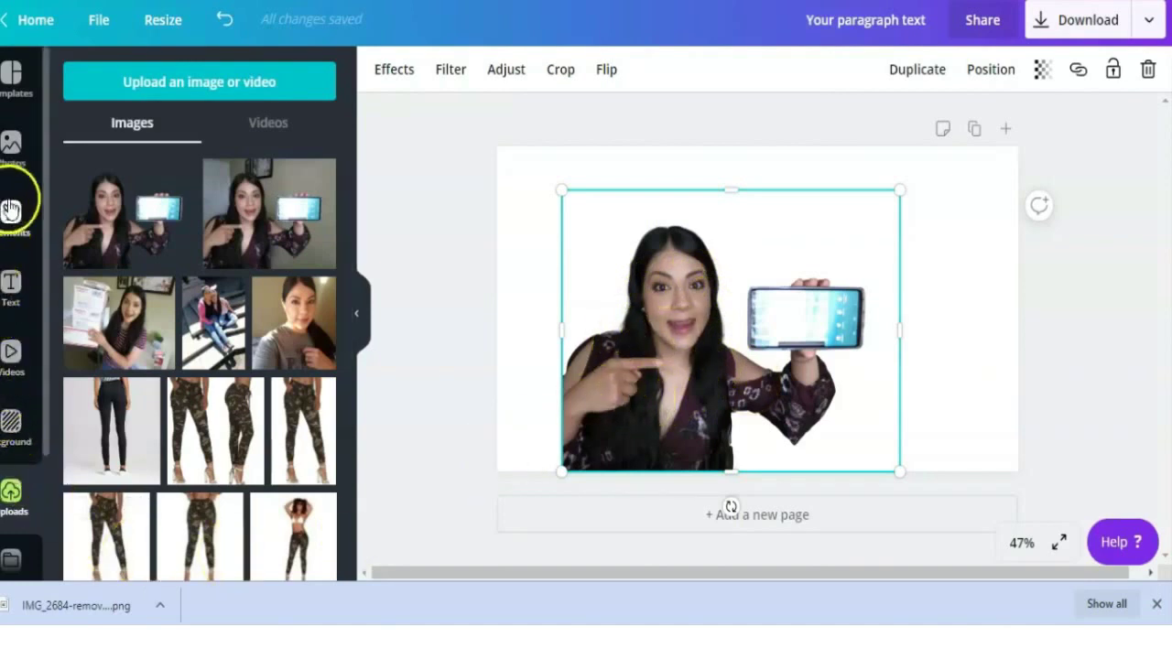
Apply the pink diamond pattern background and duplicate the woman cutout to the right.
click(20, 423)
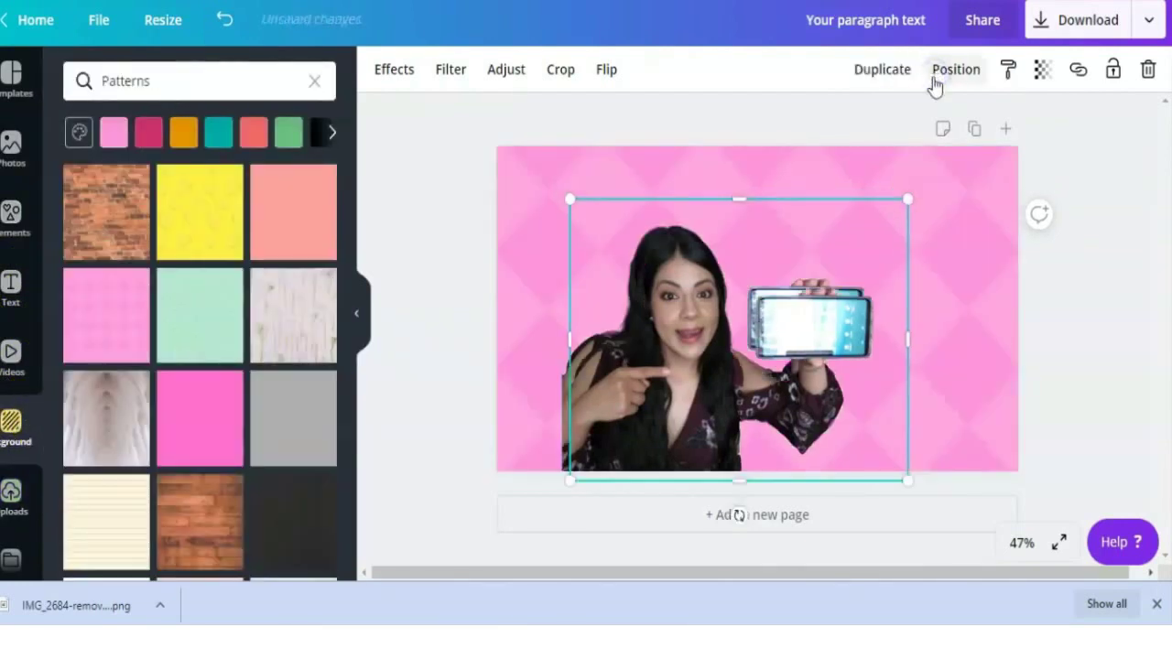
click(738, 305)
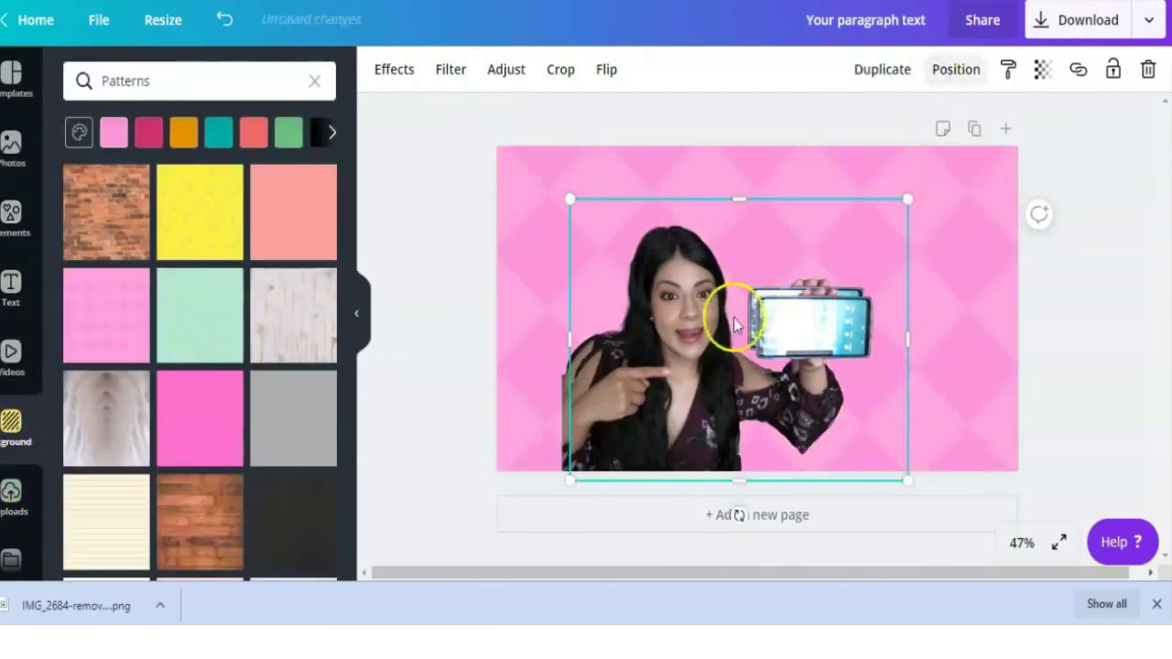
drag(701, 340, 802, 323)
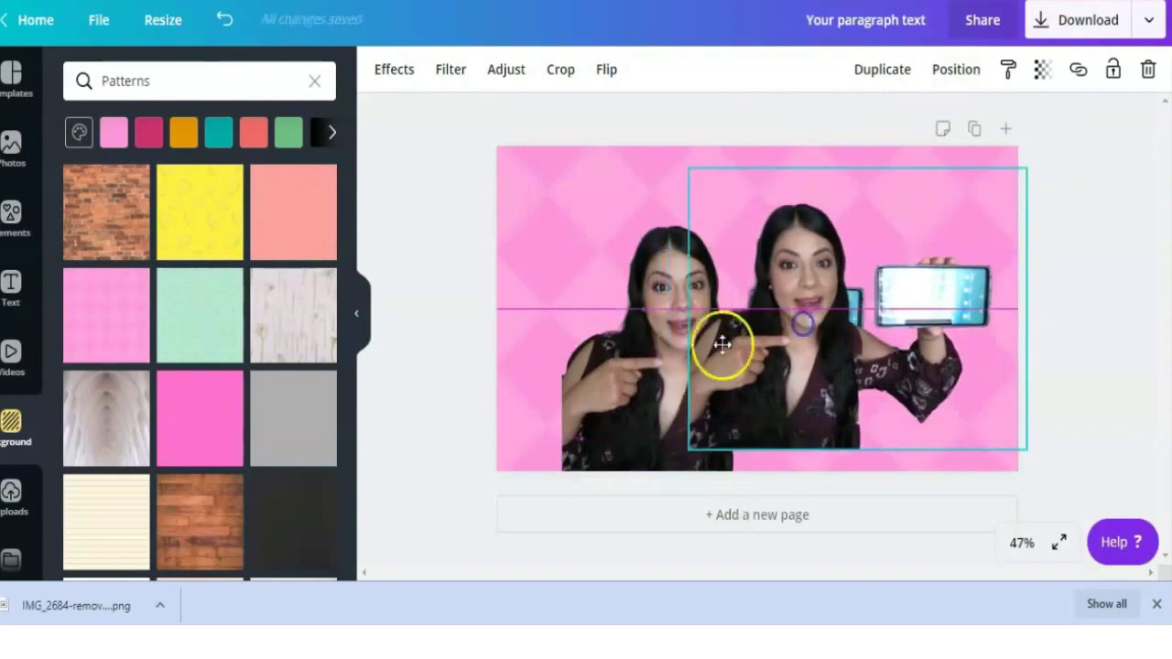
Select the original left cutout and browse its Effects, including Glitch.
click(599, 391)
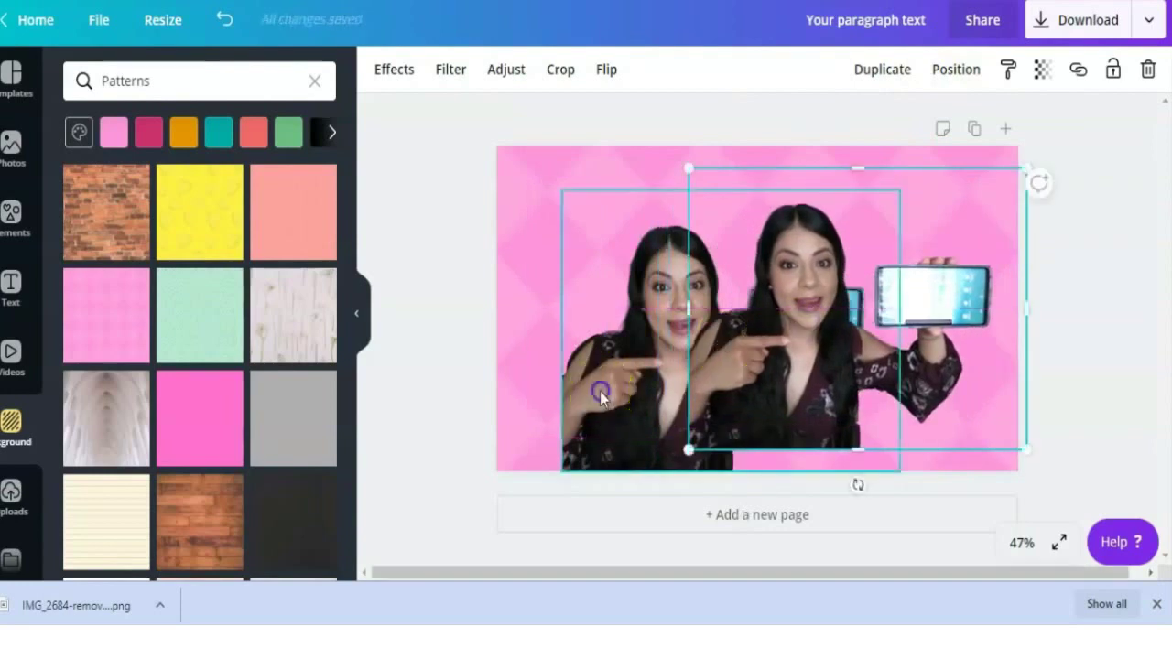
click(405, 79)
scroll(107, 174, down, 3)
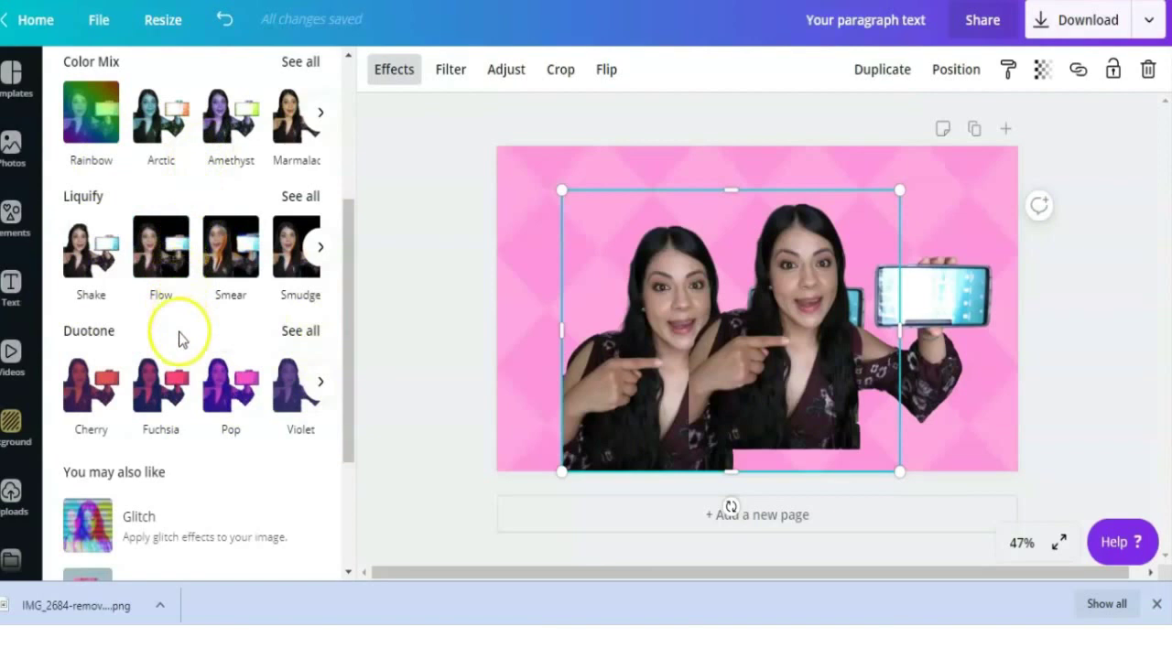
Connect the Glitch effect app, then apply the Cherry duotone to the left cutout.
click(164, 533)
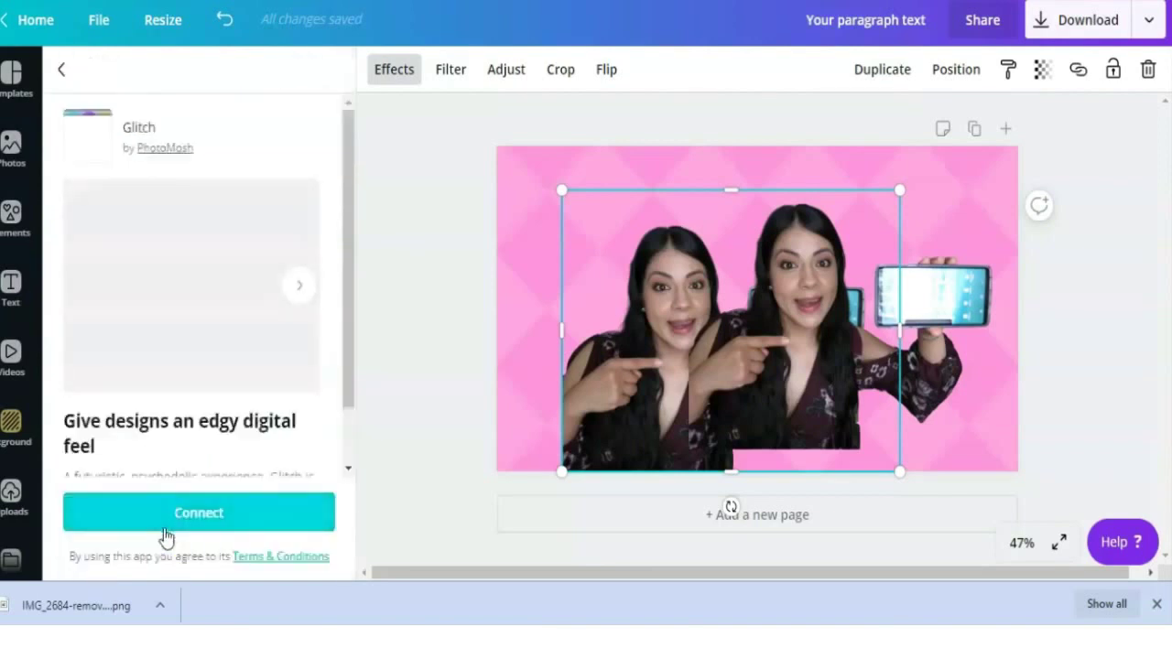
click(186, 518)
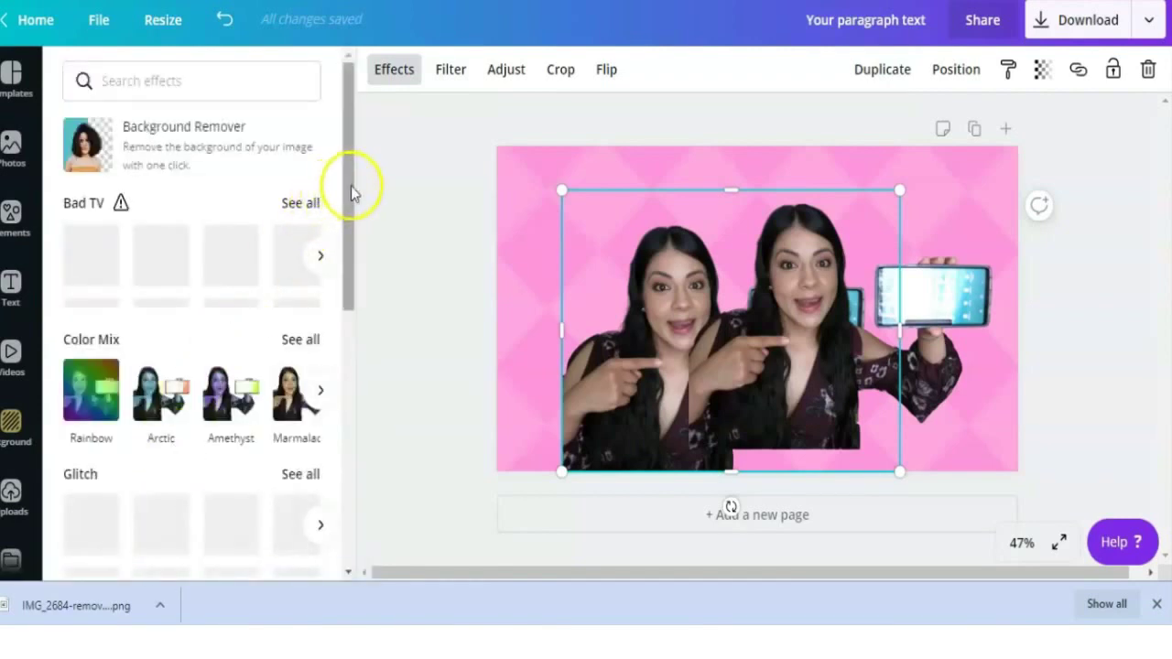
drag(351, 188, 342, 412)
click(311, 255)
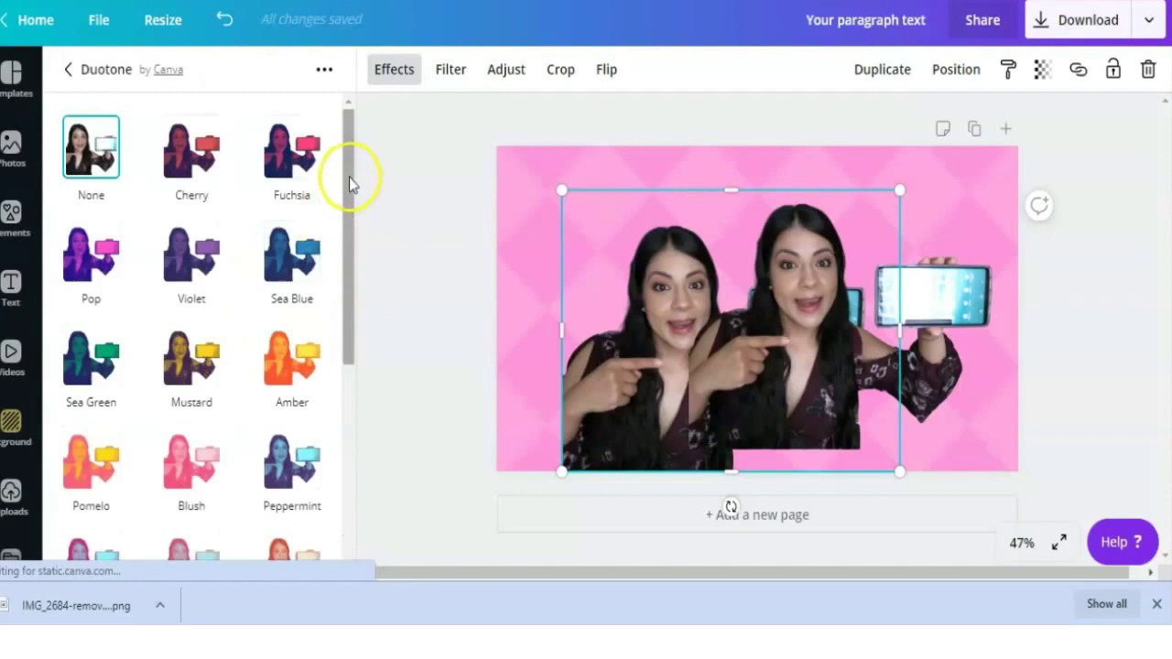
mouse_move(349, 177)
mouse_down()
mouse_move(343, 392)
mouse_move(342, 189)
mouse_up()
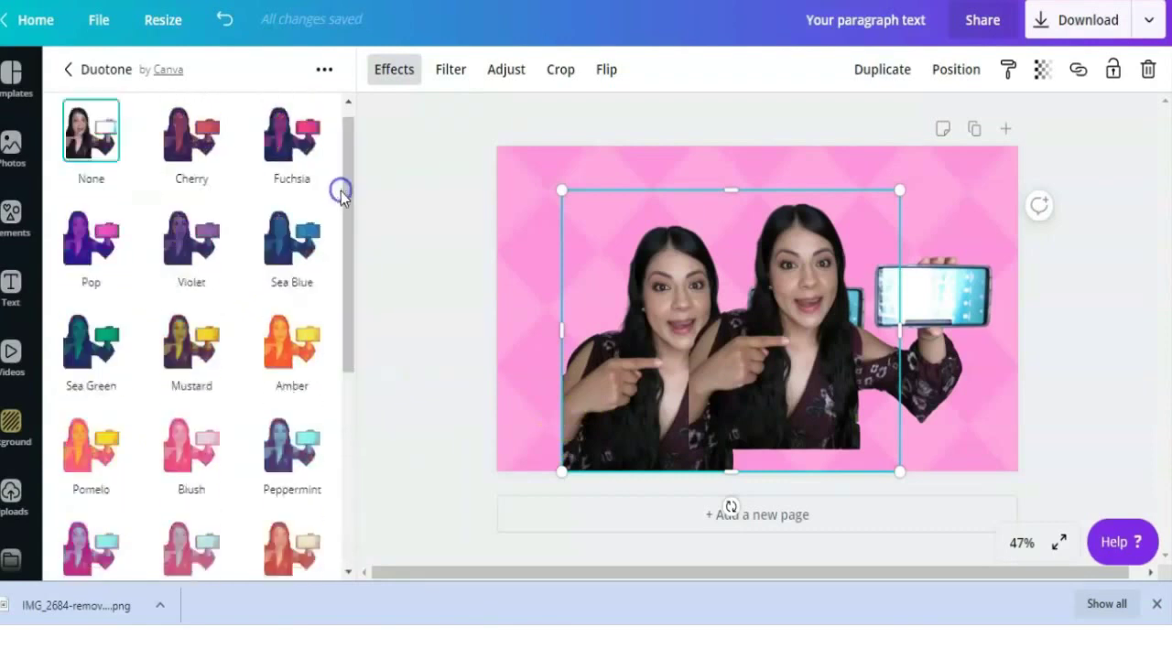
click(187, 169)
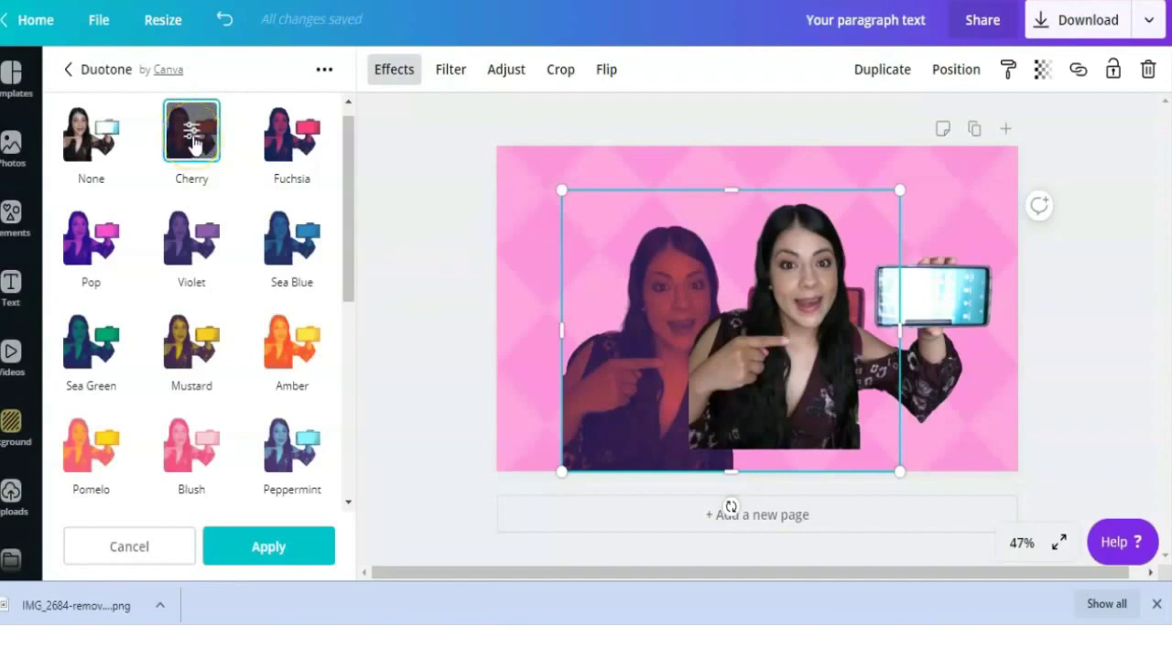
Change the duotone highlight colour to white #ffffff.
click(194, 138)
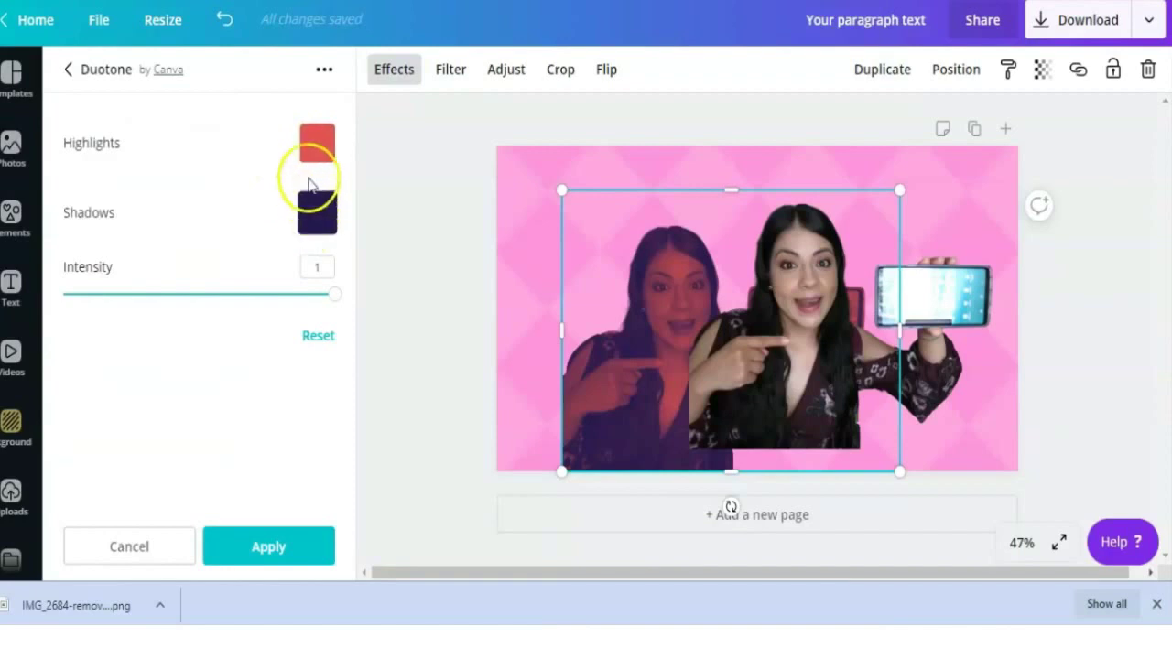
click(313, 148)
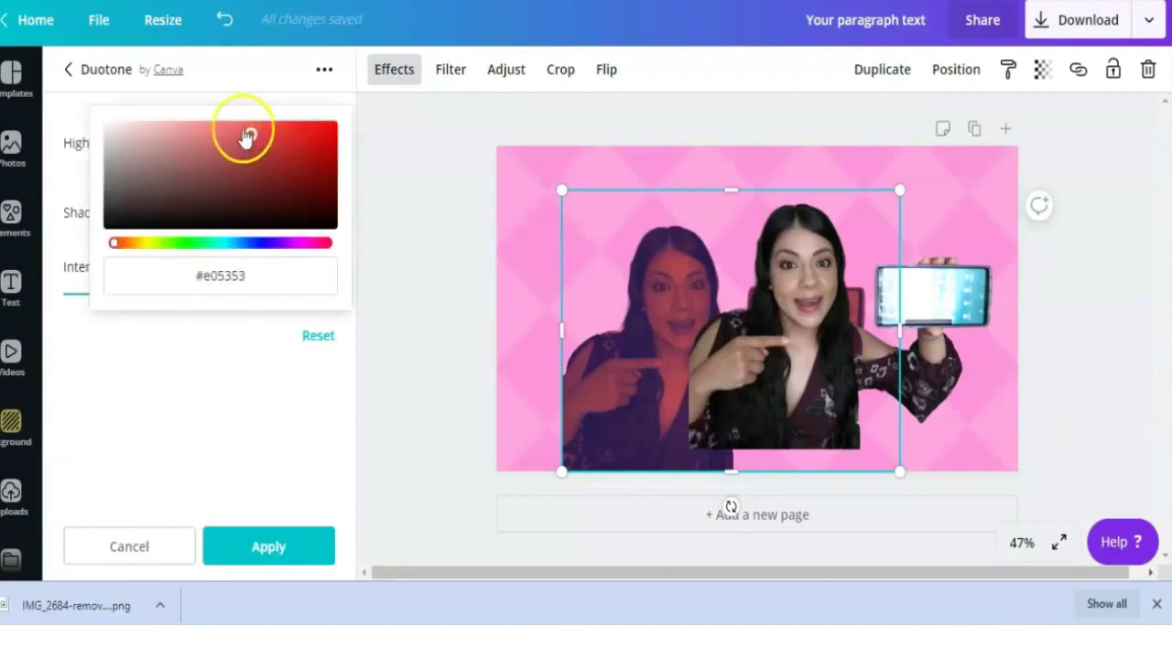
drag(251, 138, 97, 119)
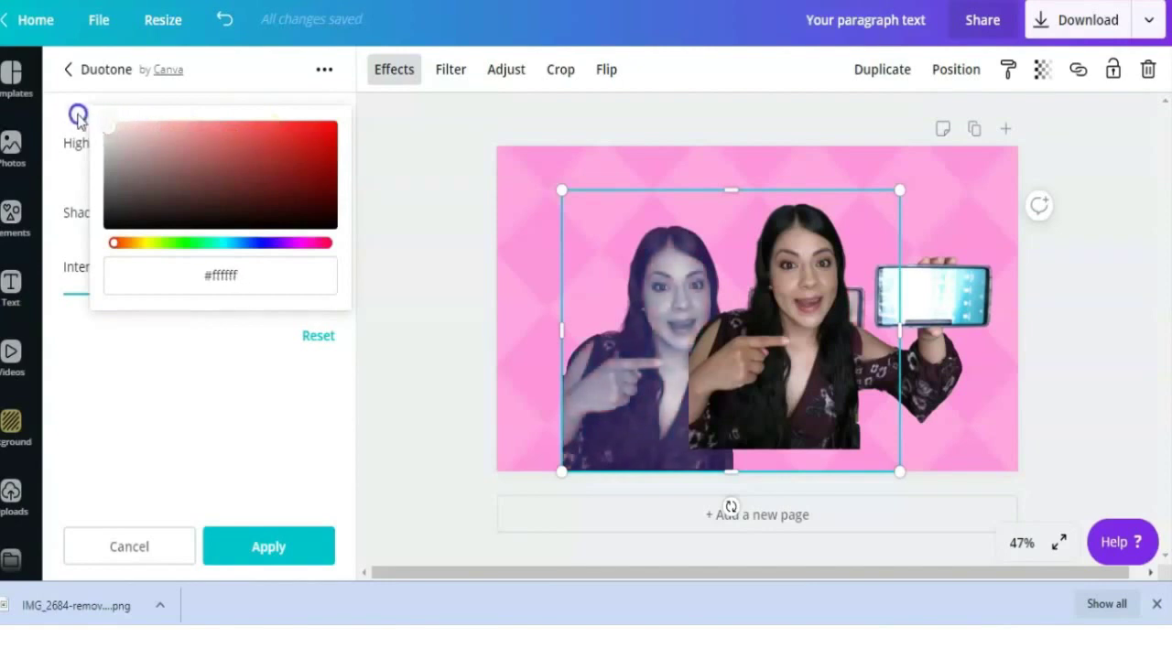
click(260, 343)
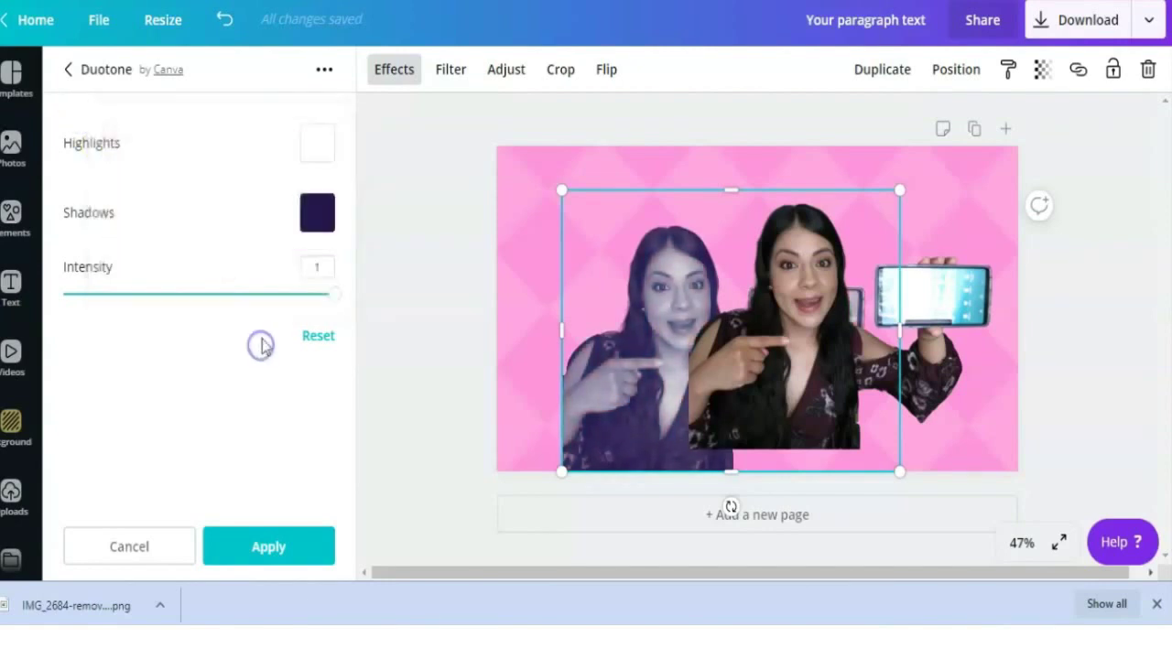
Make the duotone shadow colour white as well and adjust the intensity.
click(314, 211)
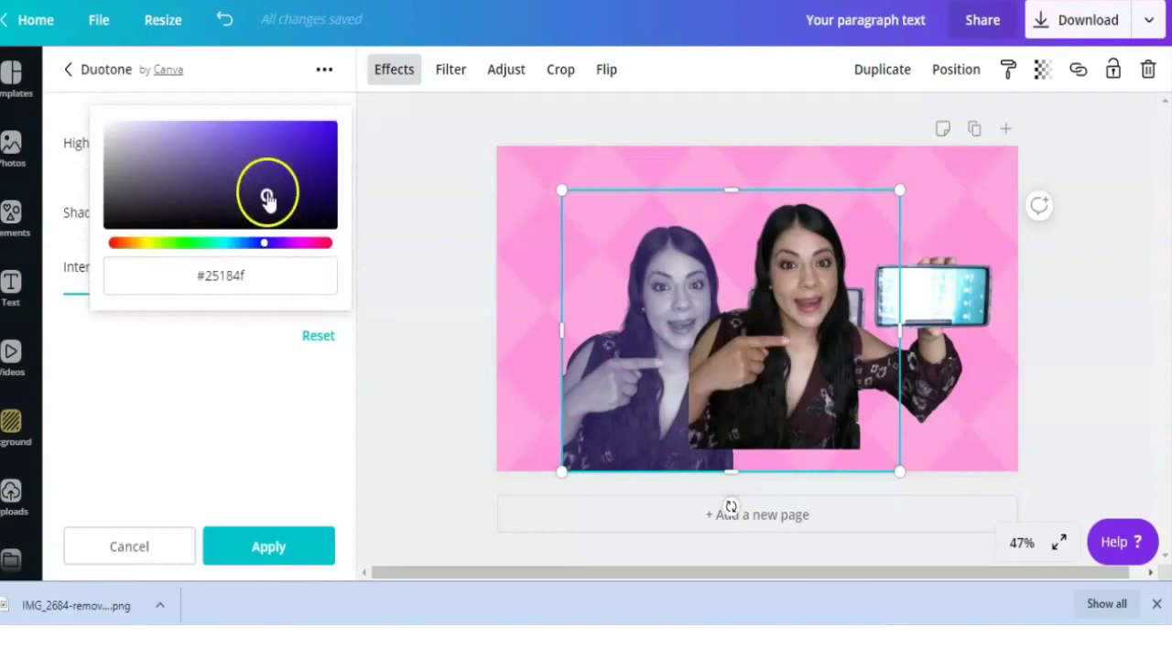
click(228, 176)
drag(165, 152, 39, 126)
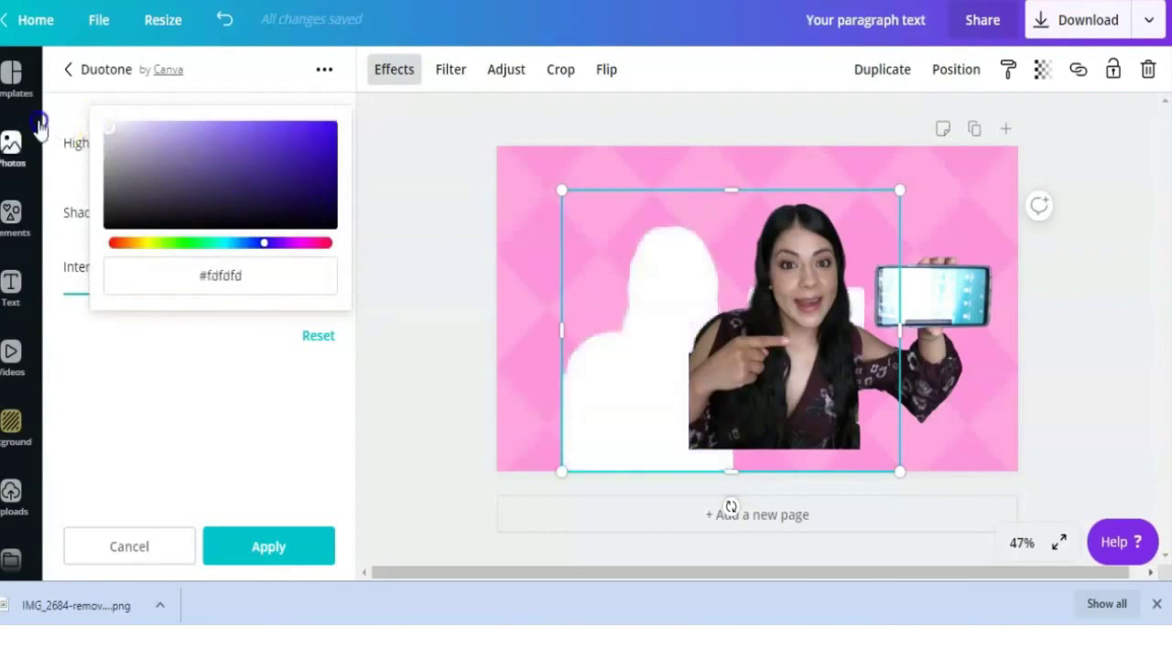
click(212, 383)
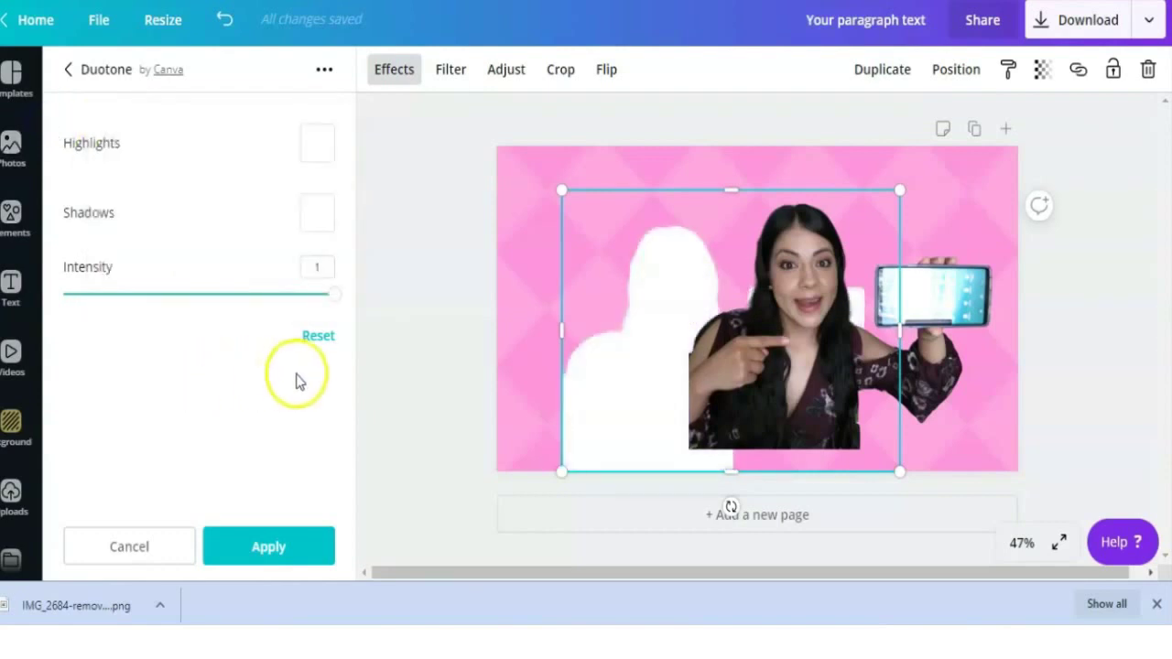
drag(330, 300, 353, 318)
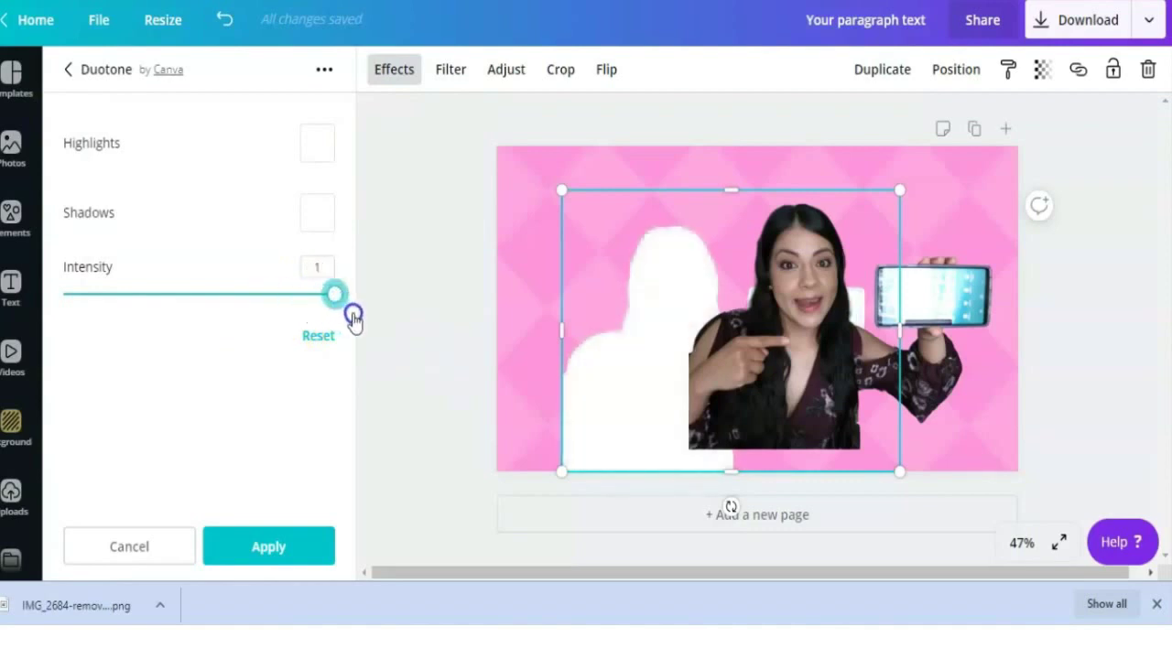
click(755, 377)
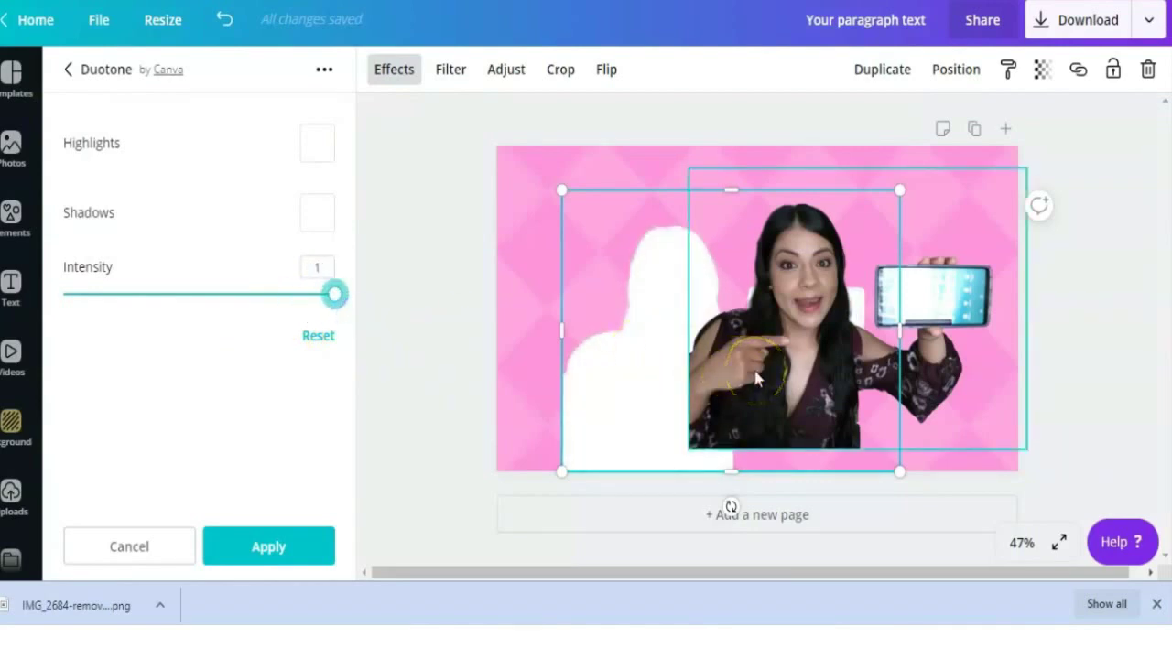
Apply the white duotone, enlarge the silhouette slightly and tuck it behind the photo.
click(241, 547)
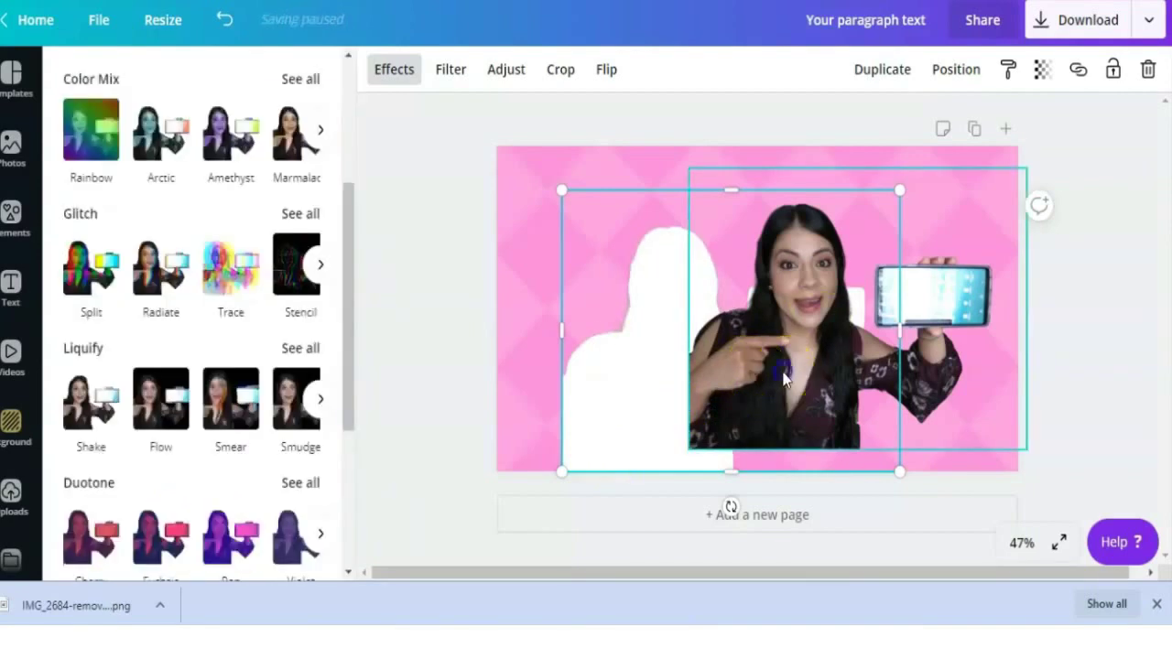
drag(760, 377, 686, 397)
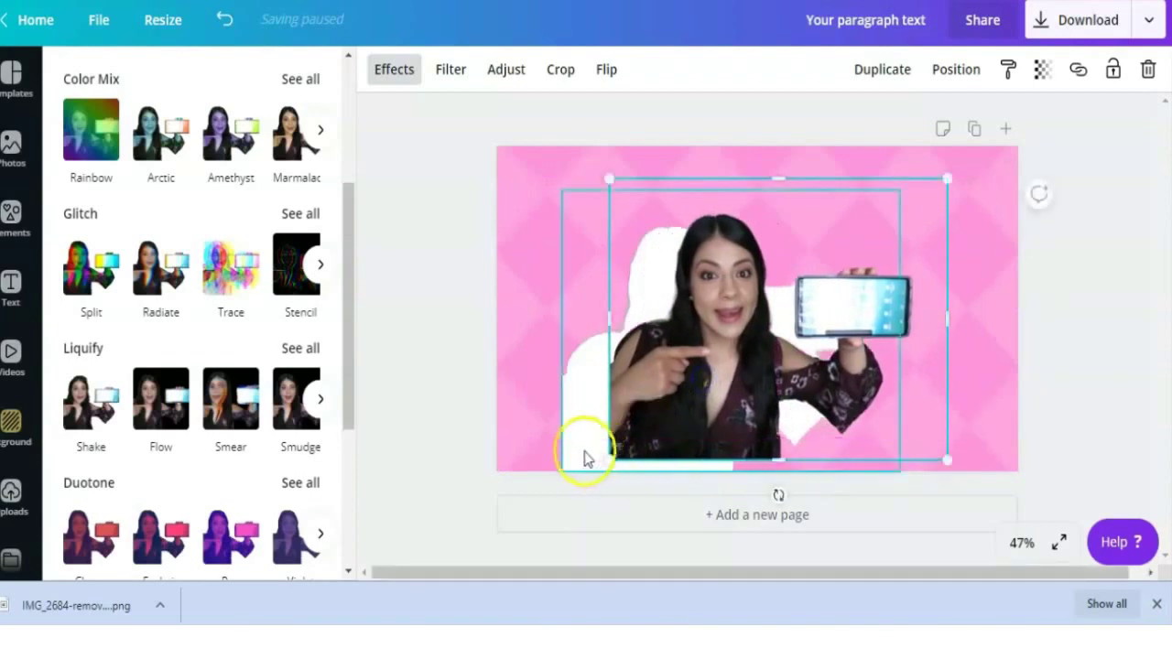
click(587, 459)
drag(561, 185, 546, 180)
drag(669, 332, 638, 362)
Select the photo and its white silhouette together and group them.
click(549, 118)
click(675, 241)
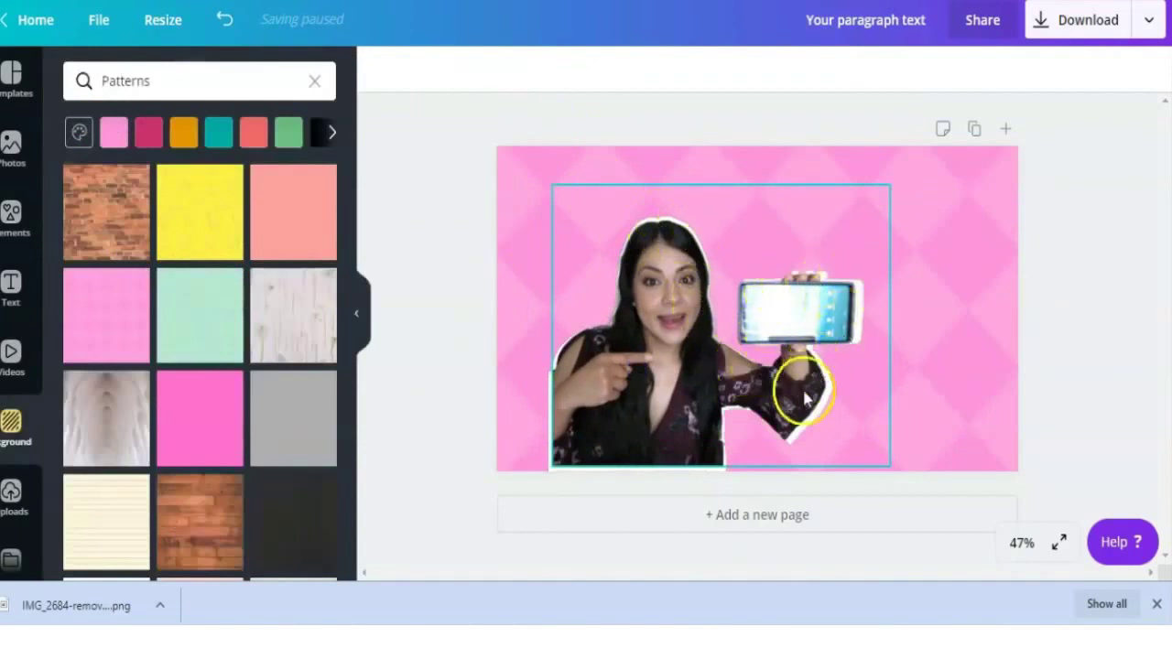
click(431, 478)
drag(467, 425, 678, 285)
click(587, 236)
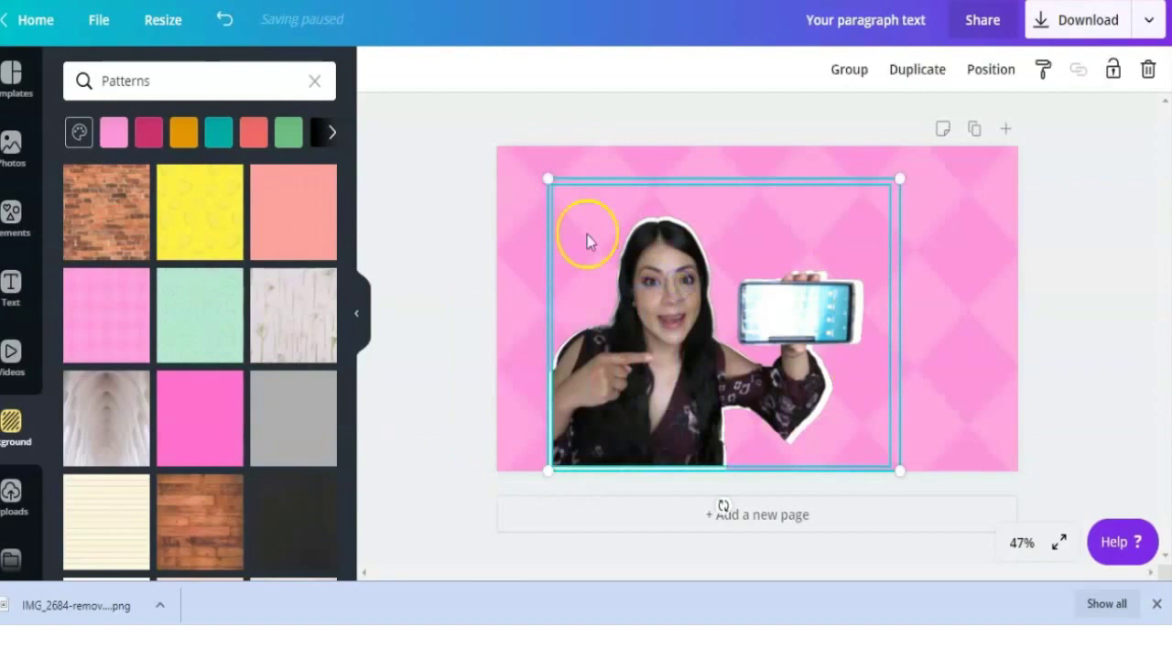
click(860, 81)
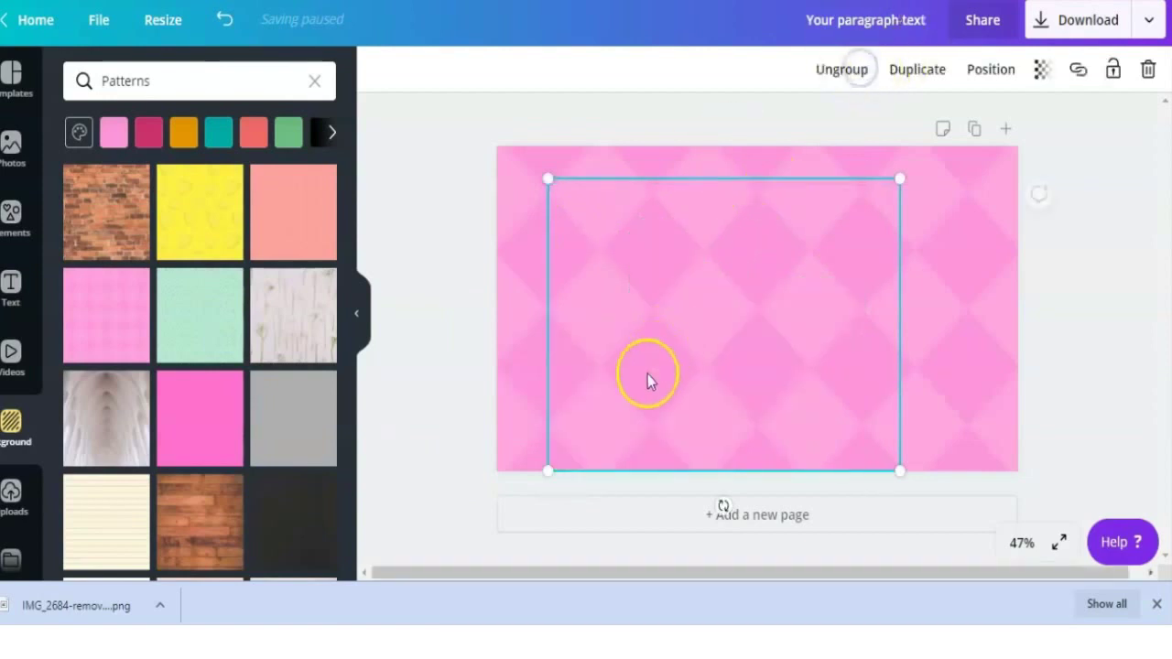
Move the grouped white-outlined photo to the page's lower left, regrouping once along the way.
drag(647, 374, 595, 382)
drag(443, 452, 648, 291)
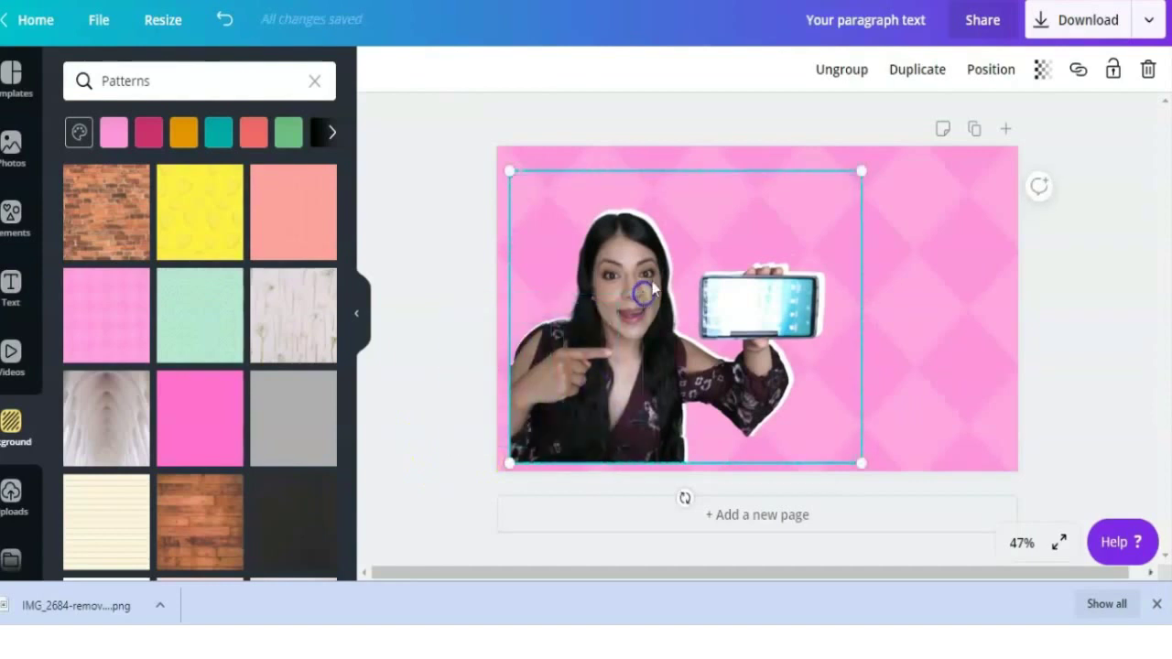
click(844, 71)
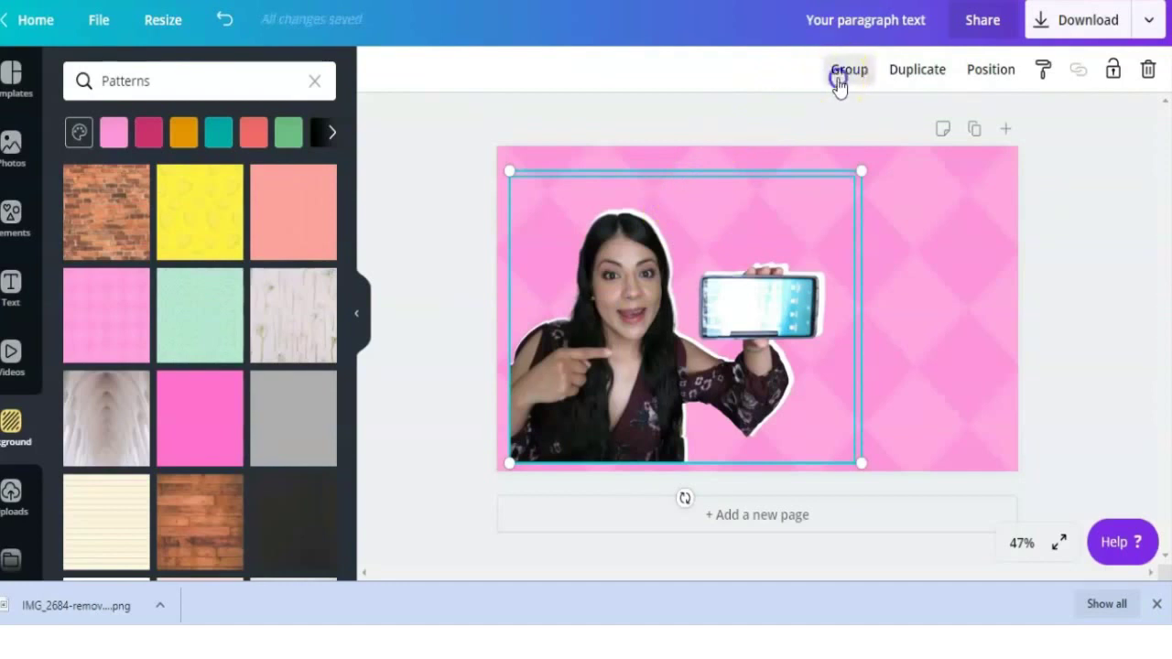
click(840, 73)
drag(565, 363, 533, 375)
Select the page background and try orange and teal colours on it.
click(411, 424)
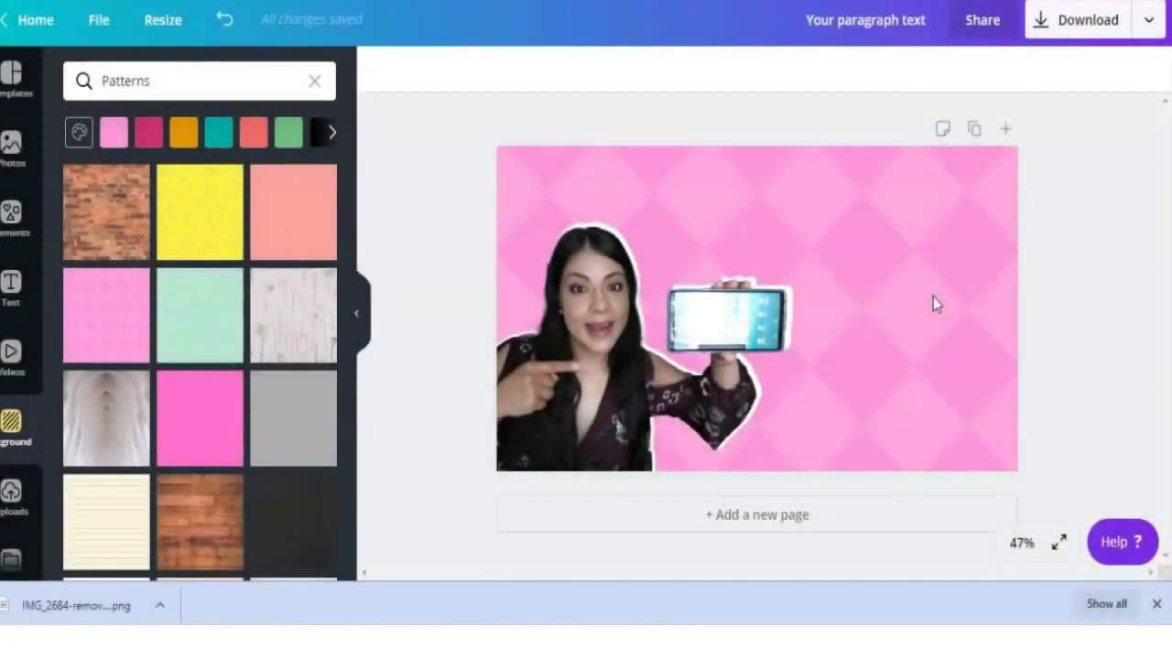
click(933, 296)
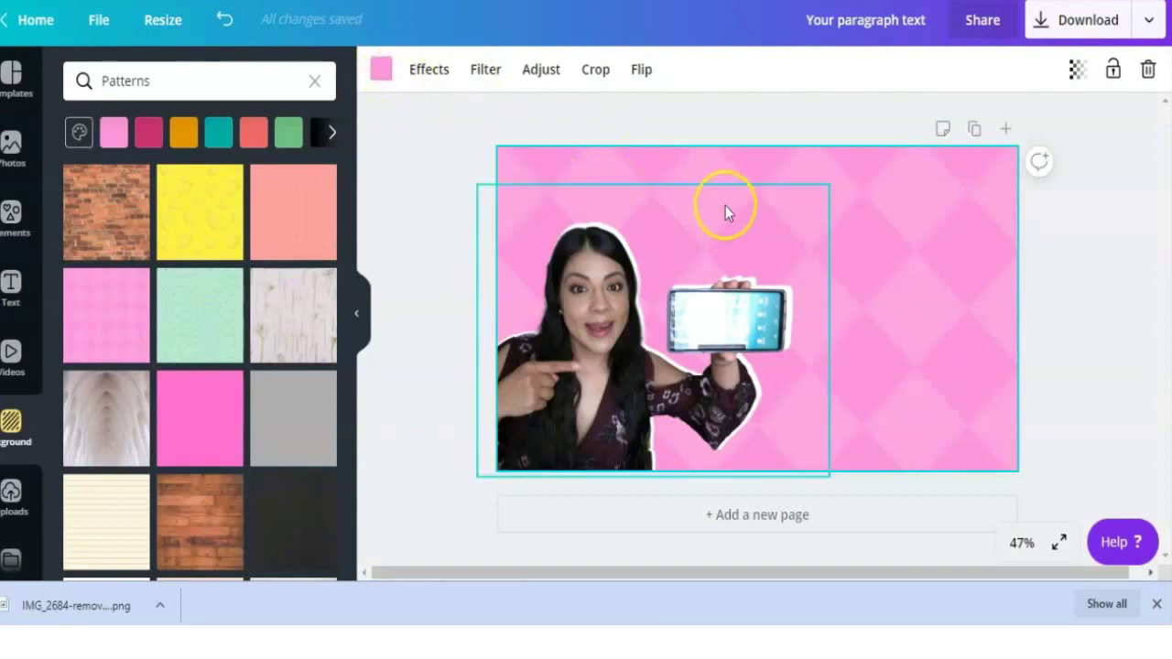
click(381, 70)
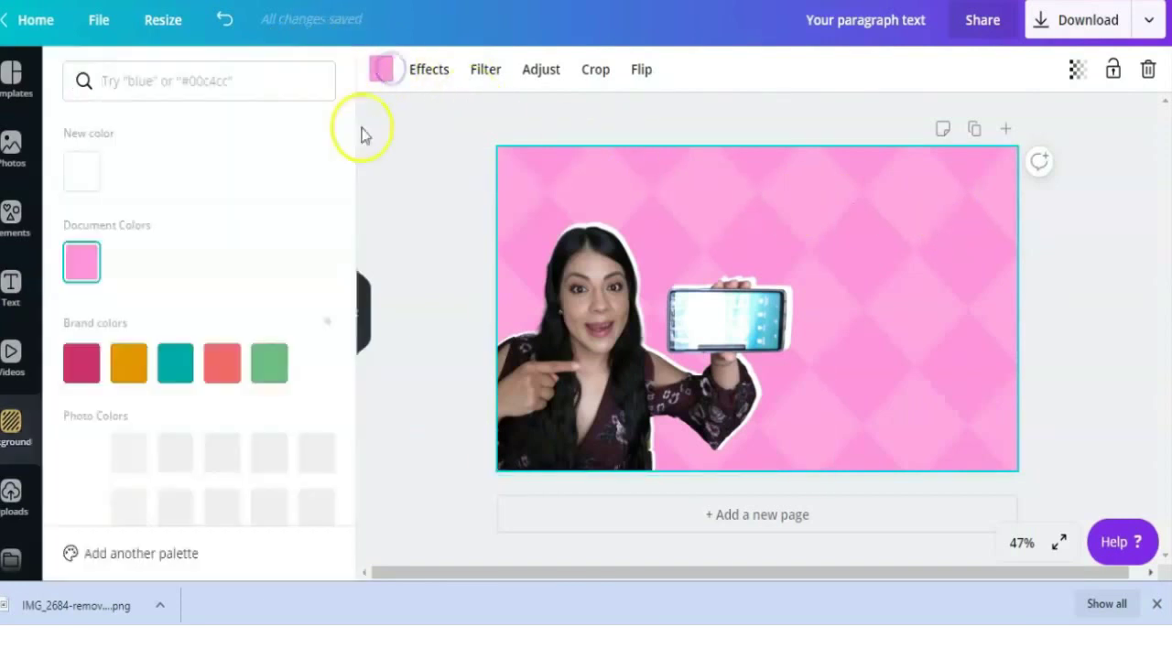
click(131, 364)
click(181, 374)
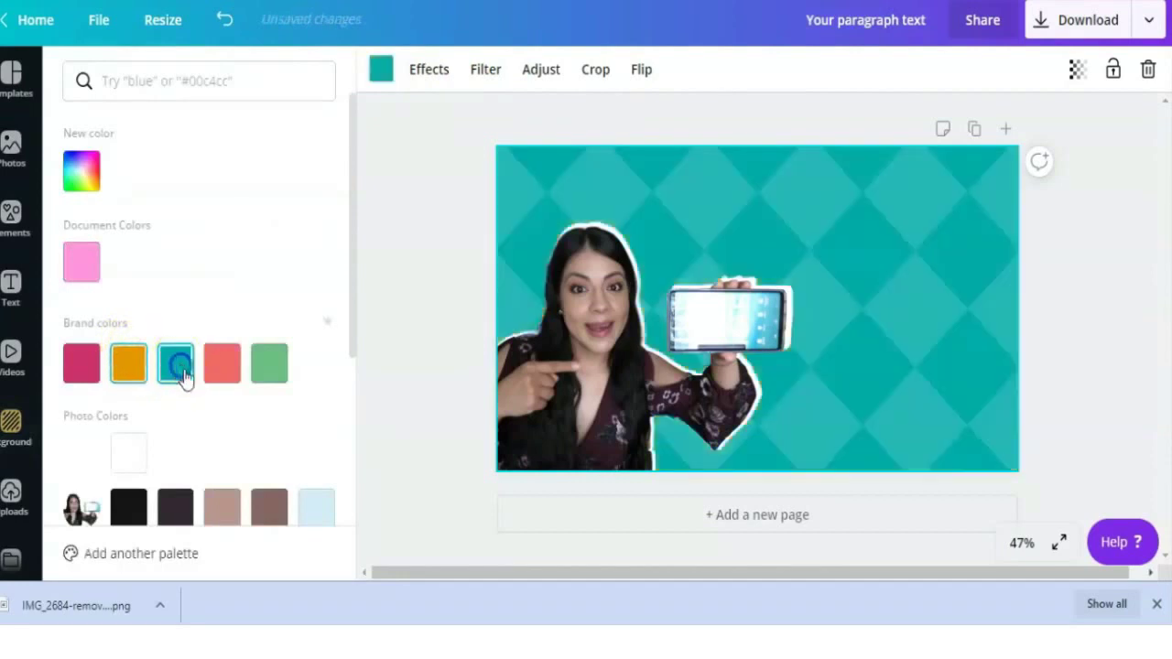
click(415, 327)
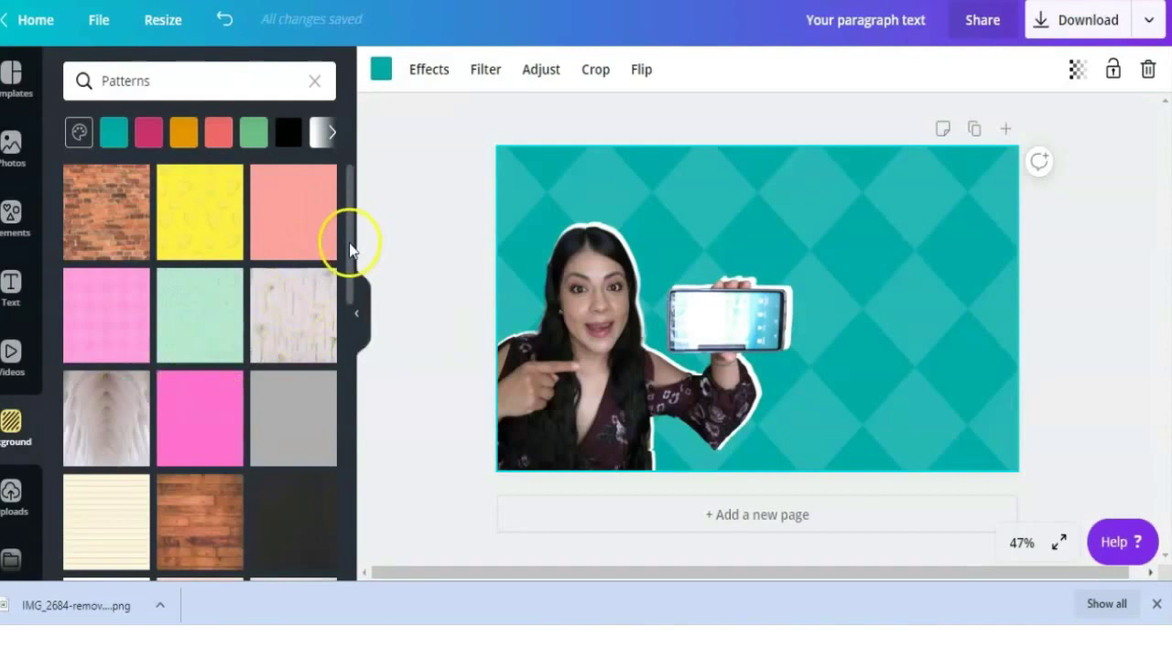
Apply the yellow dotted pattern background and recolour it to the pink brand colour.
drag(348, 243, 350, 433)
click(113, 370)
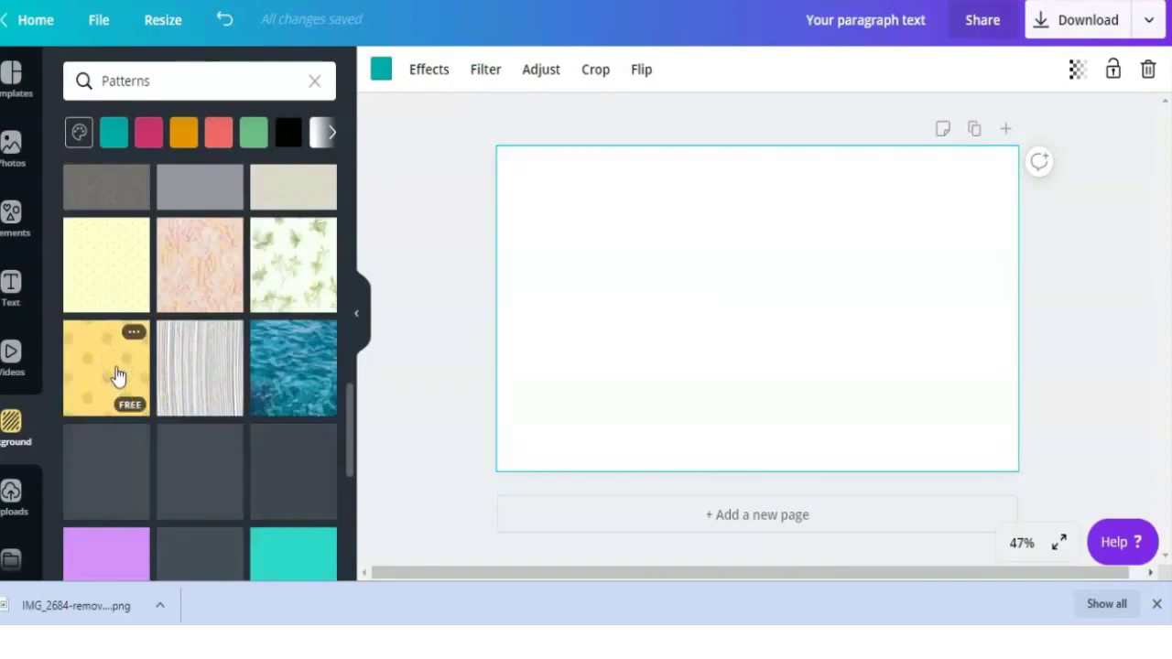
click(379, 71)
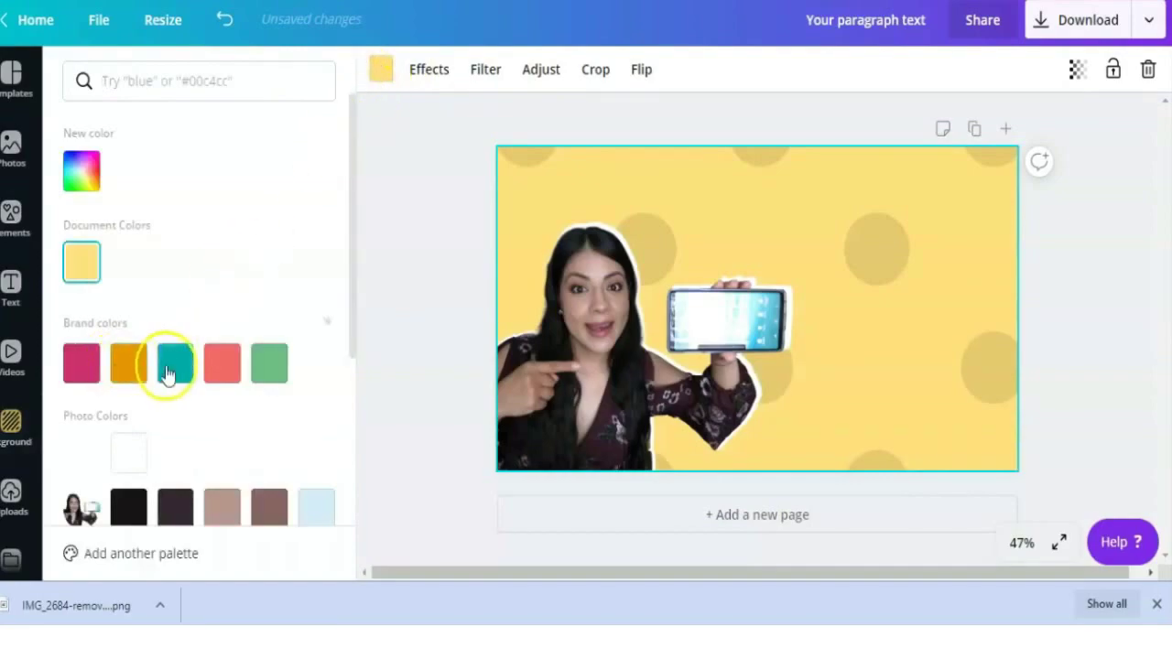
click(87, 368)
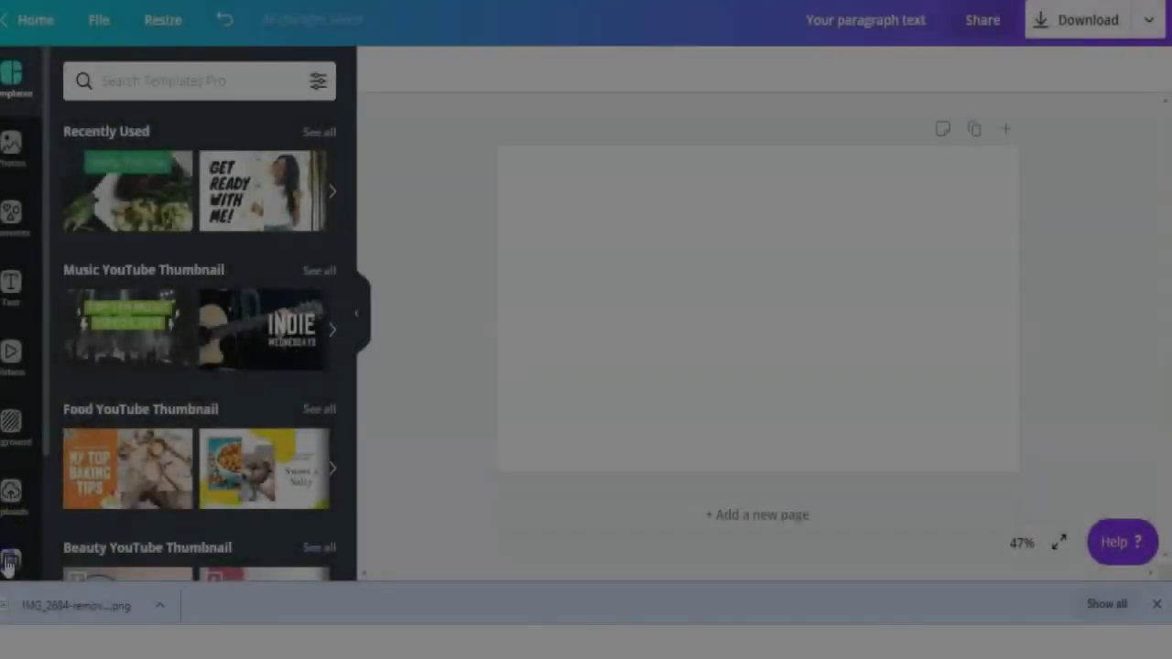
Drop the SUPER design's three-card collage onto the blank page and delete its teal gradient backdrop.
click(10, 560)
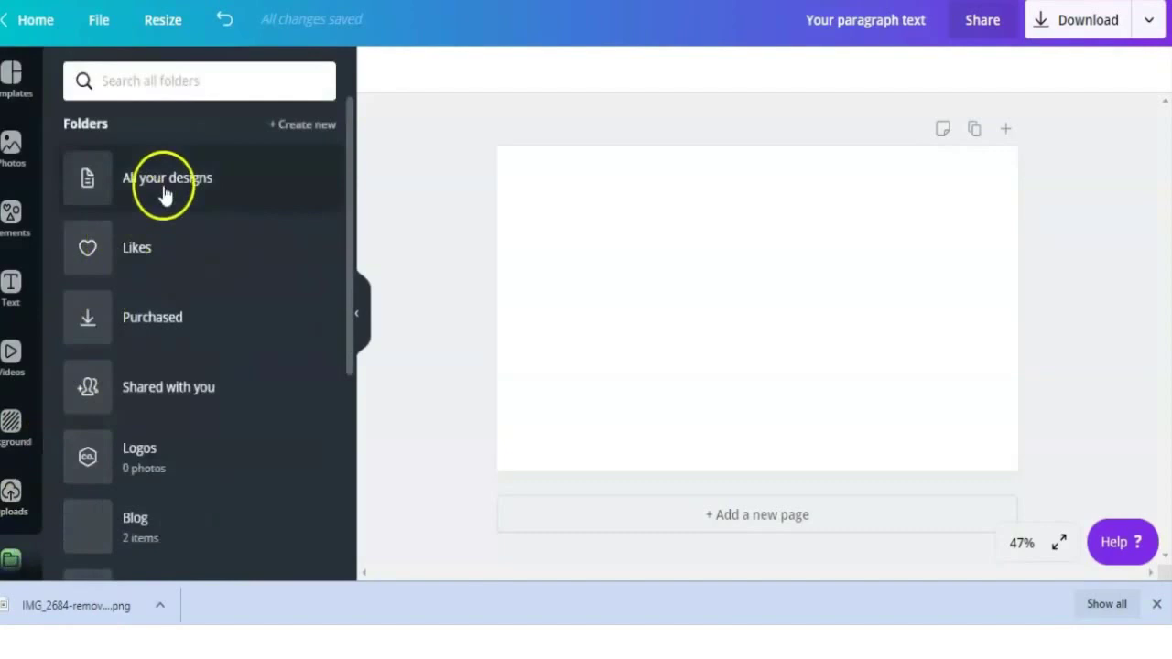
click(164, 183)
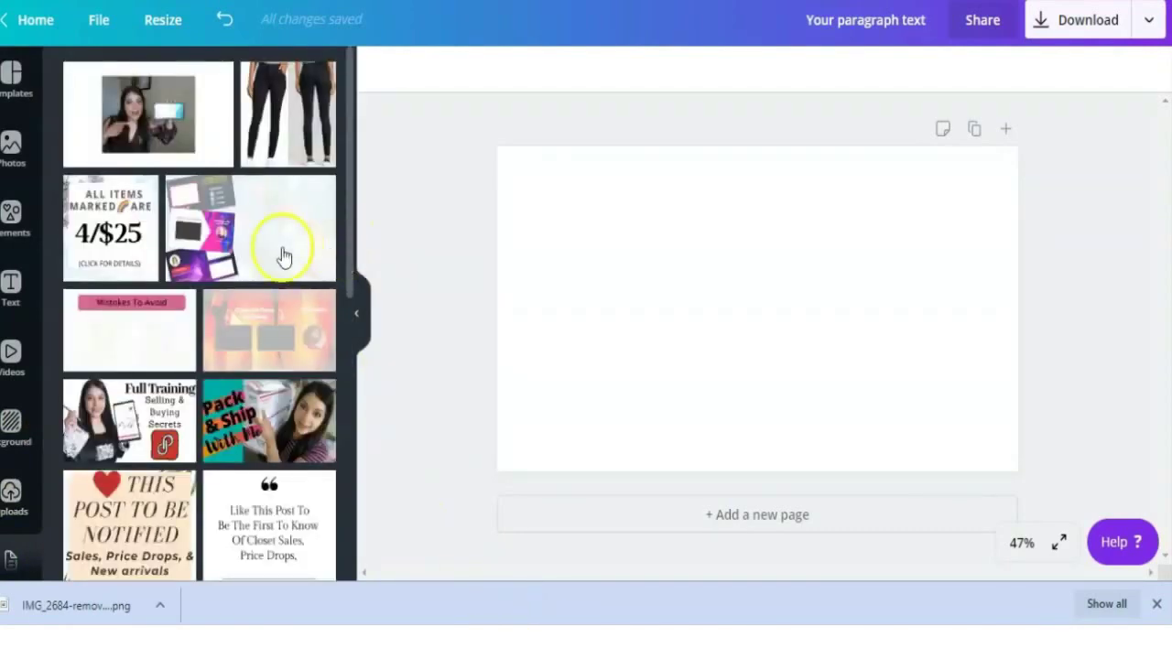
click(209, 261)
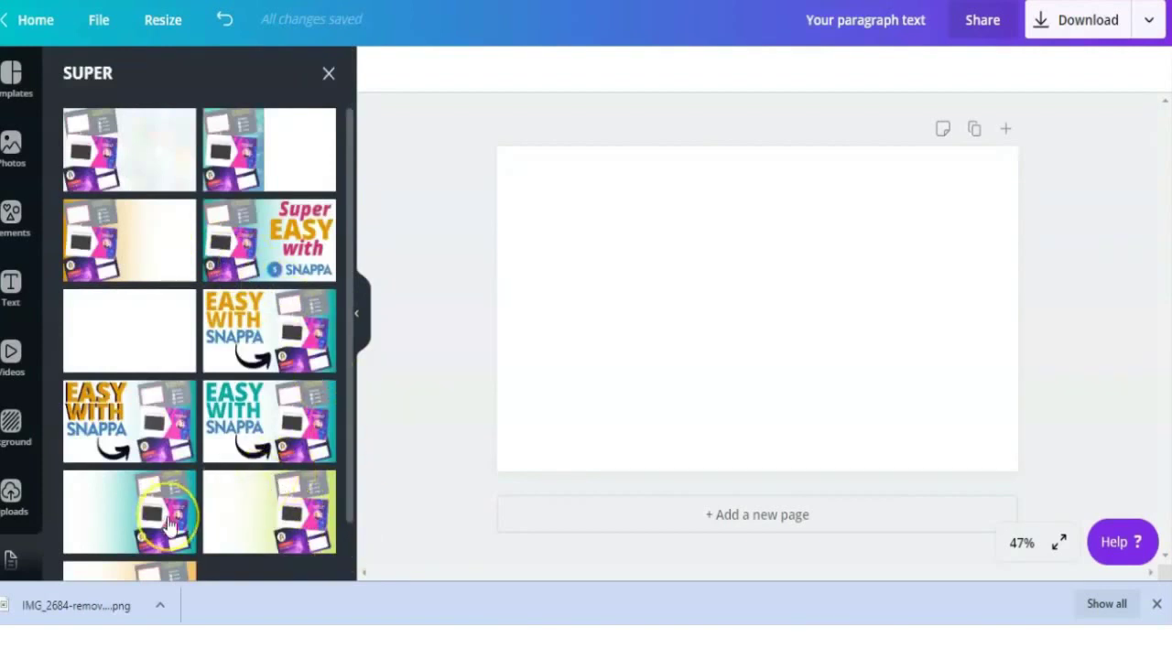
drag(168, 520, 562, 439)
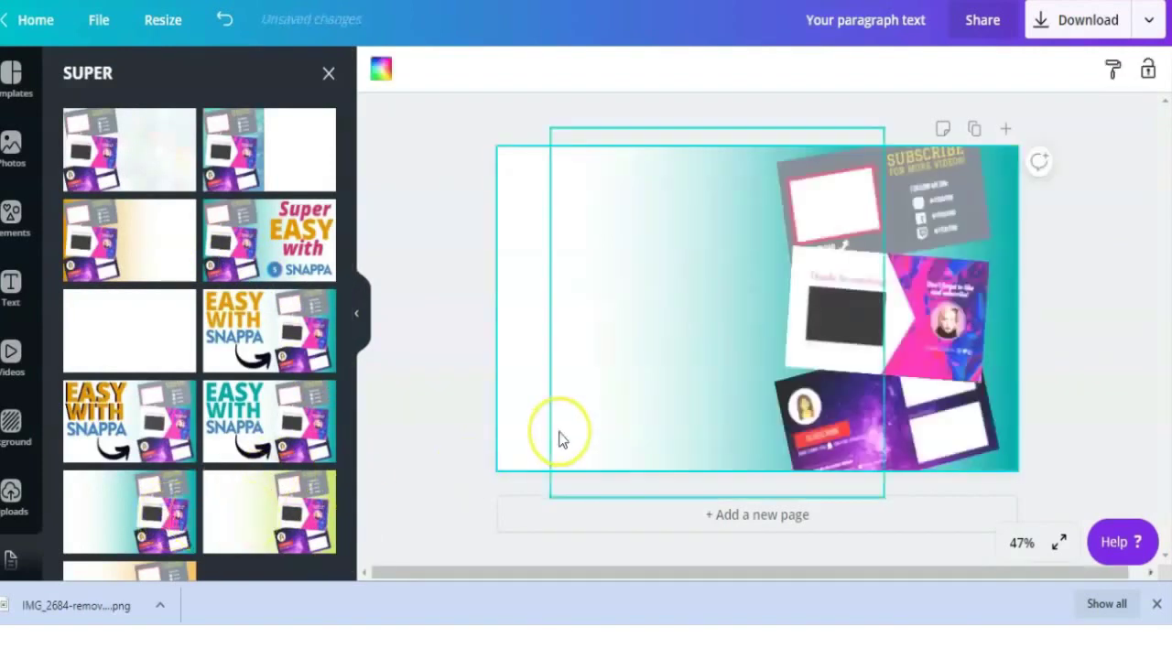
drag(682, 233, 717, 262)
click(738, 380)
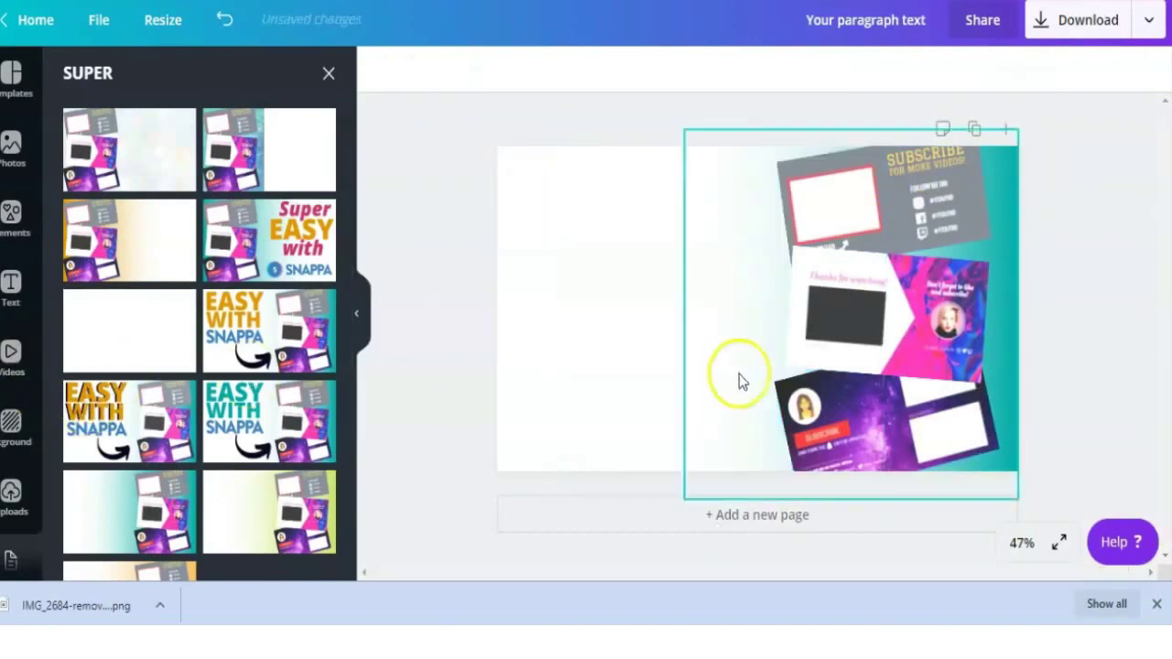
key(Delete)
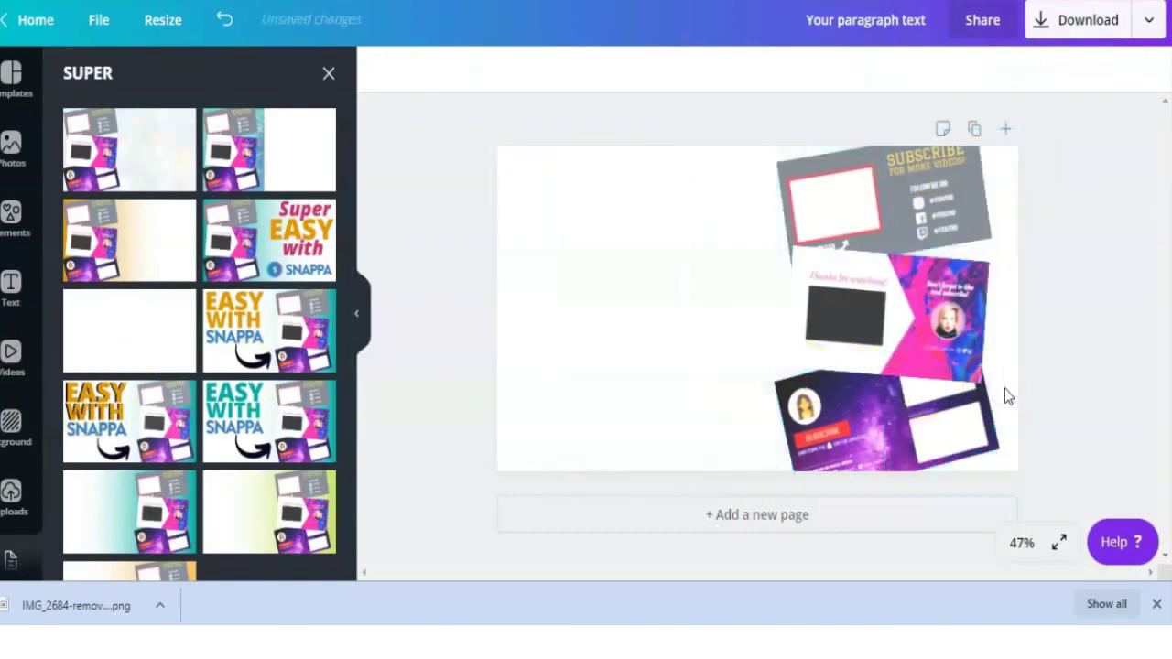
Search Elements for 'gradient' and add the purple-to-white gradient square to the page.
click(36, 216)
click(158, 79)
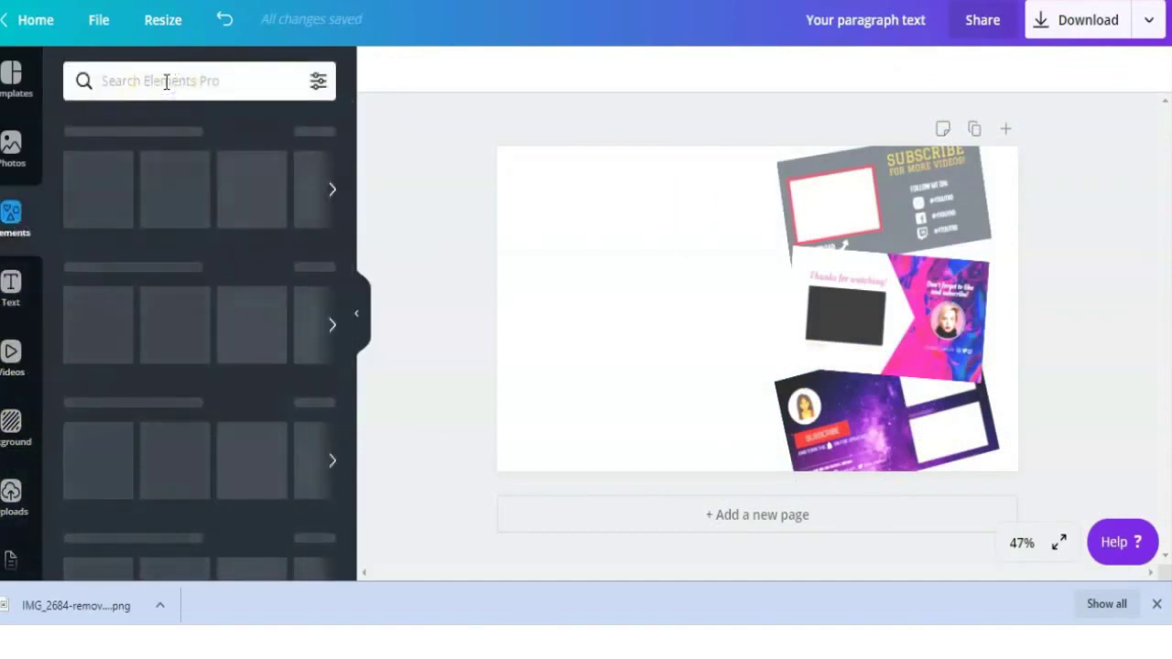
click(165, 81)
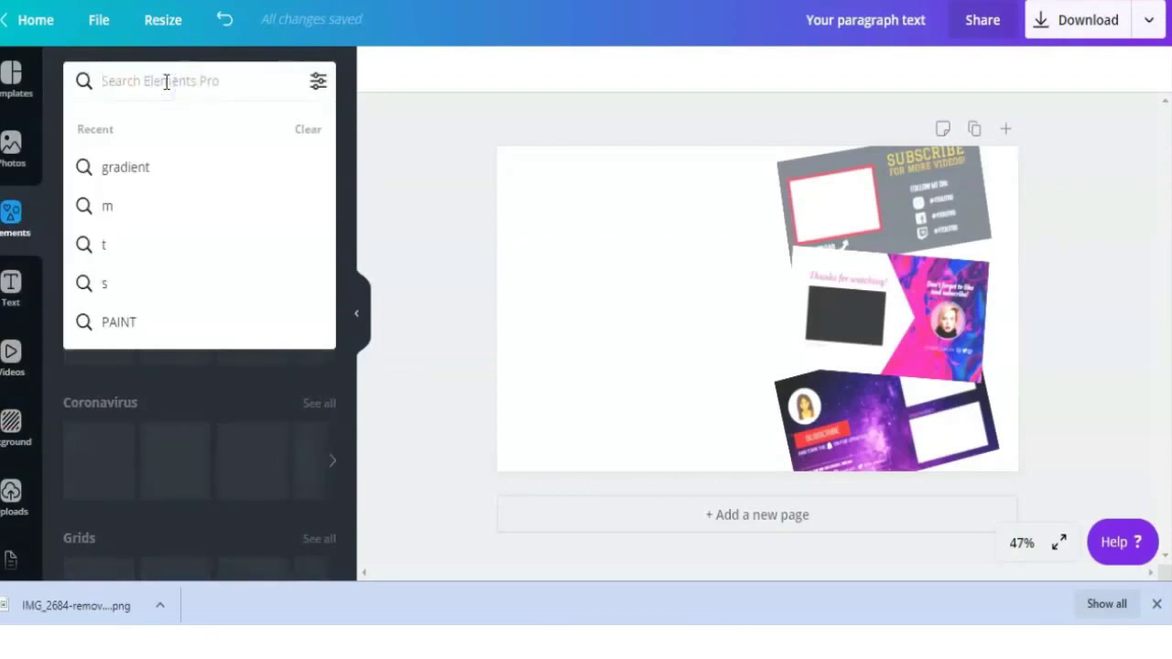
click(134, 167)
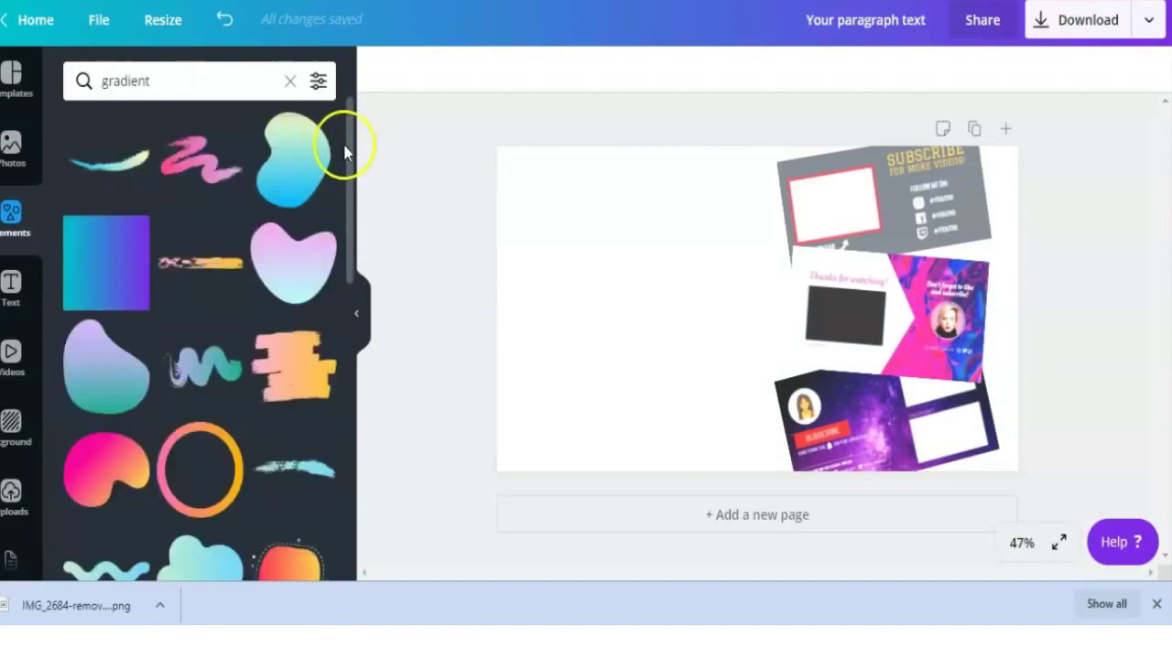
click(351, 149)
drag(351, 148, 372, 555)
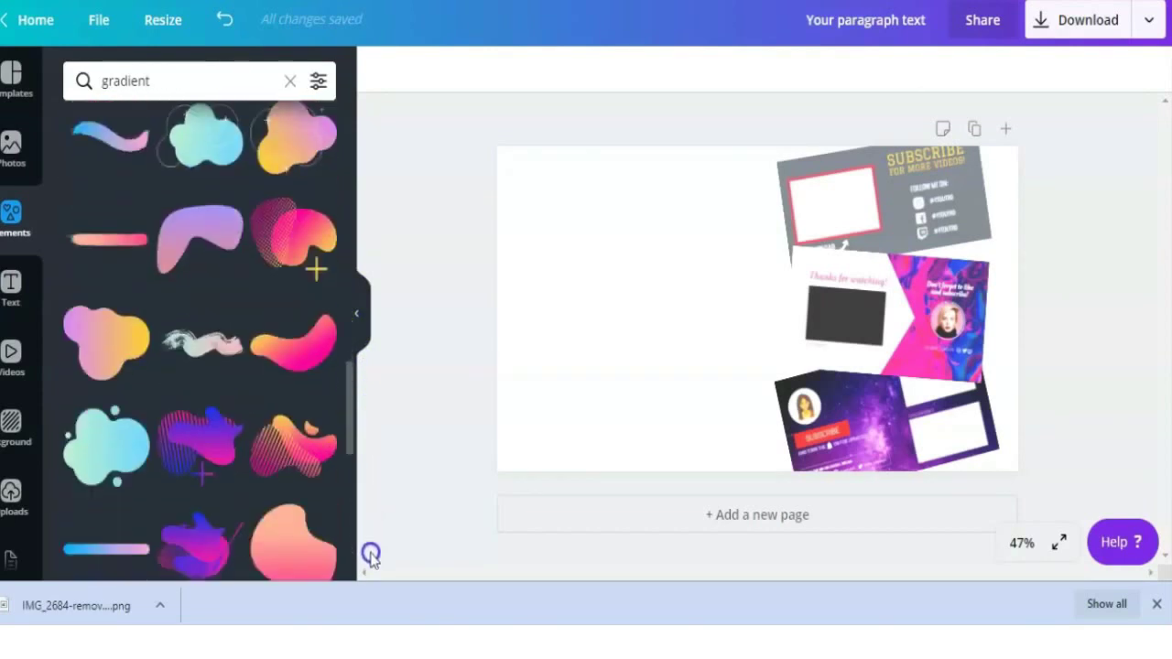
drag(353, 412, 354, 446)
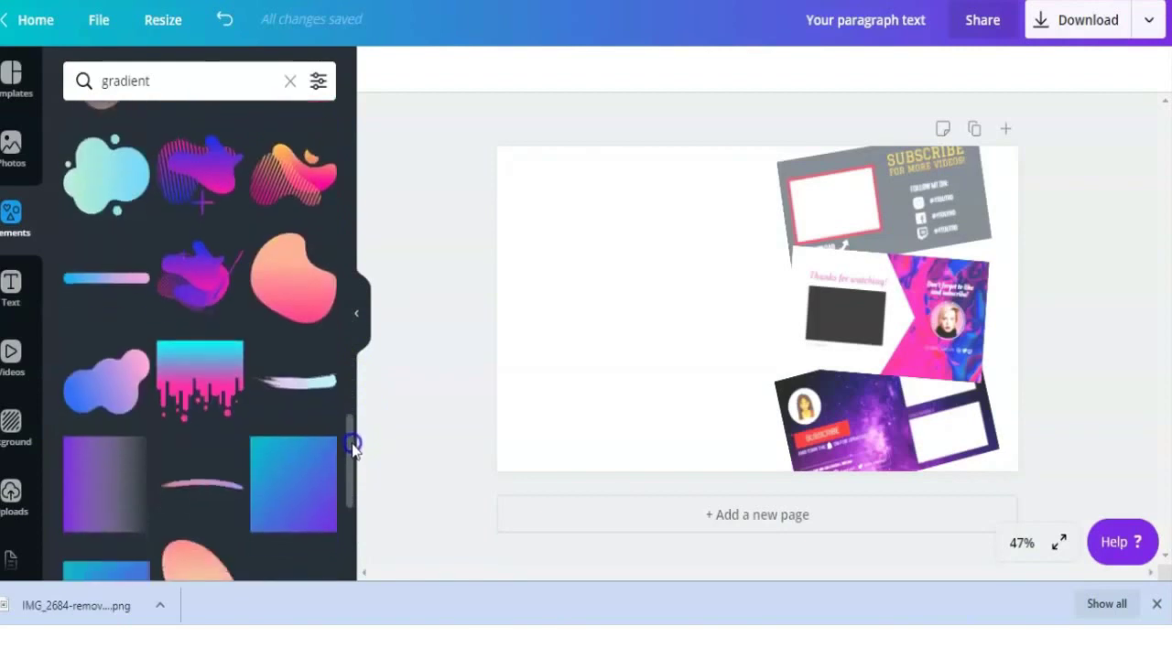
click(127, 509)
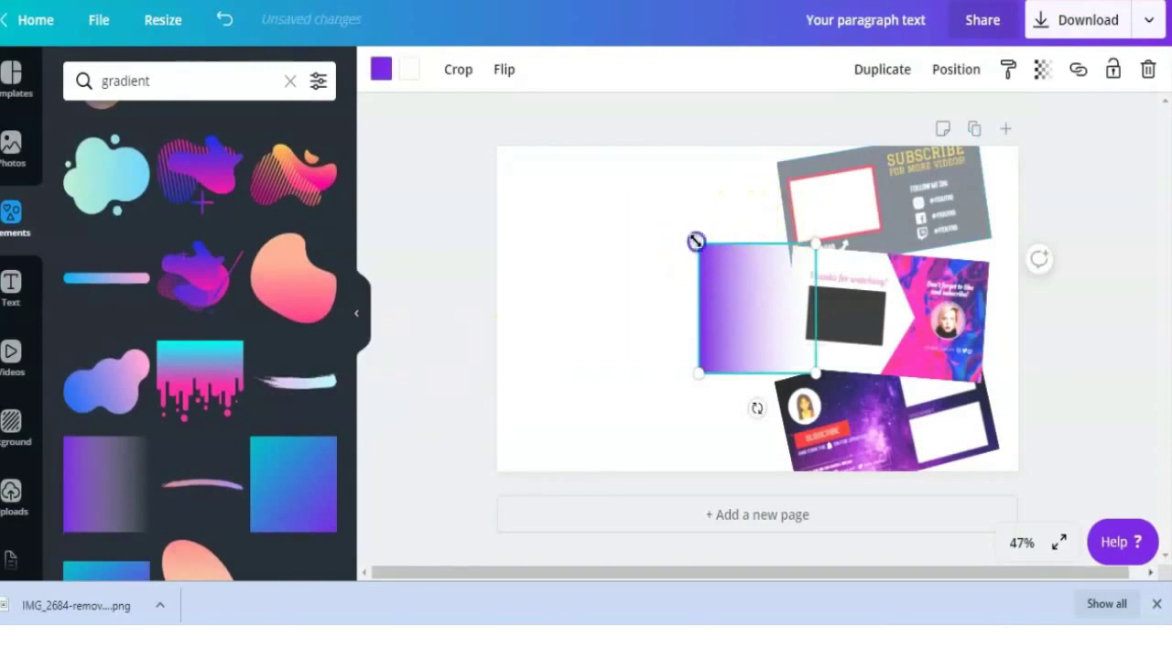
Enlarge the purple gradient to about 742 px so it covers the page's left side.
drag(696, 241, 610, 151)
drag(614, 363, 518, 472)
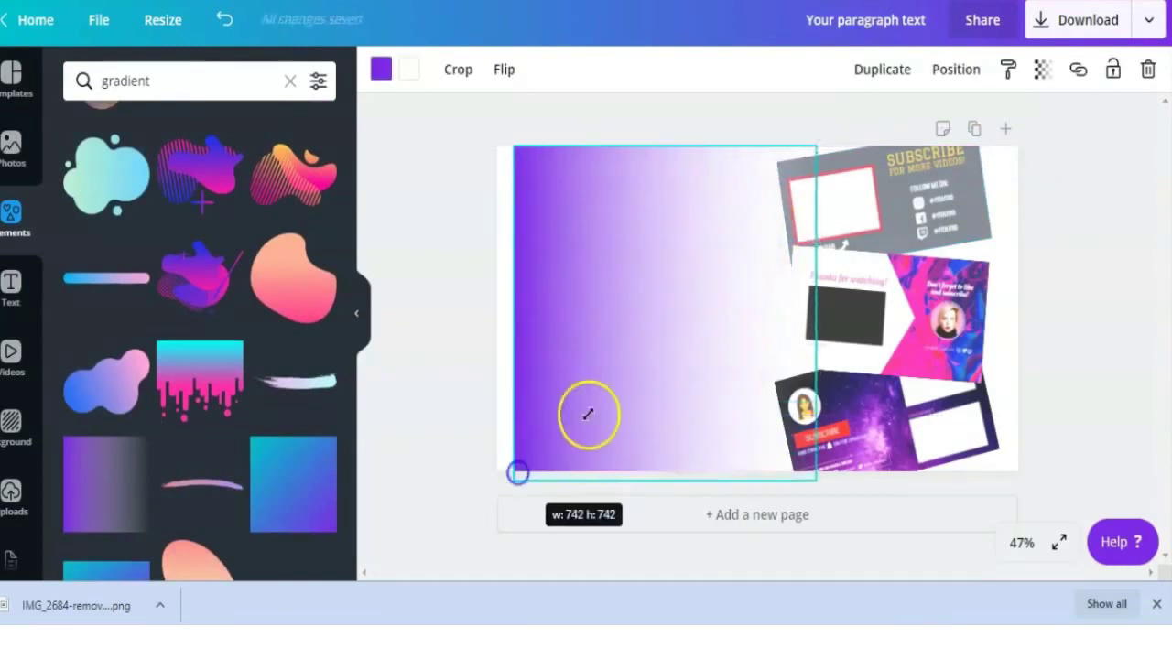
drag(588, 414, 567, 369)
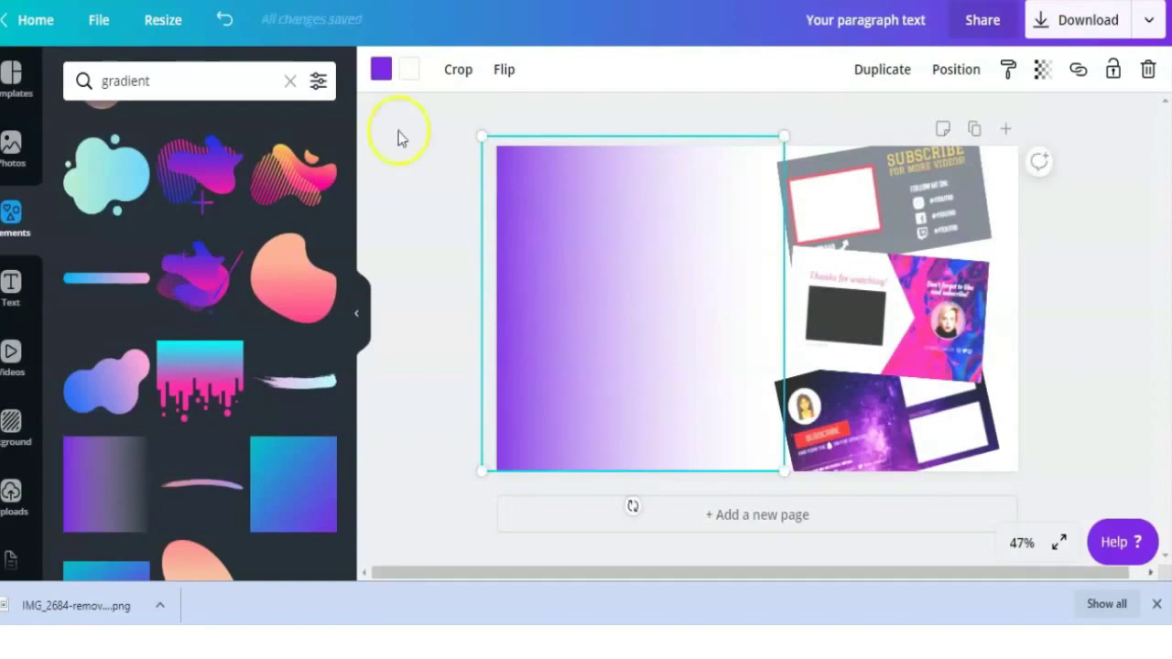
Recolour the gradient teal and flip it horizontally.
click(377, 74)
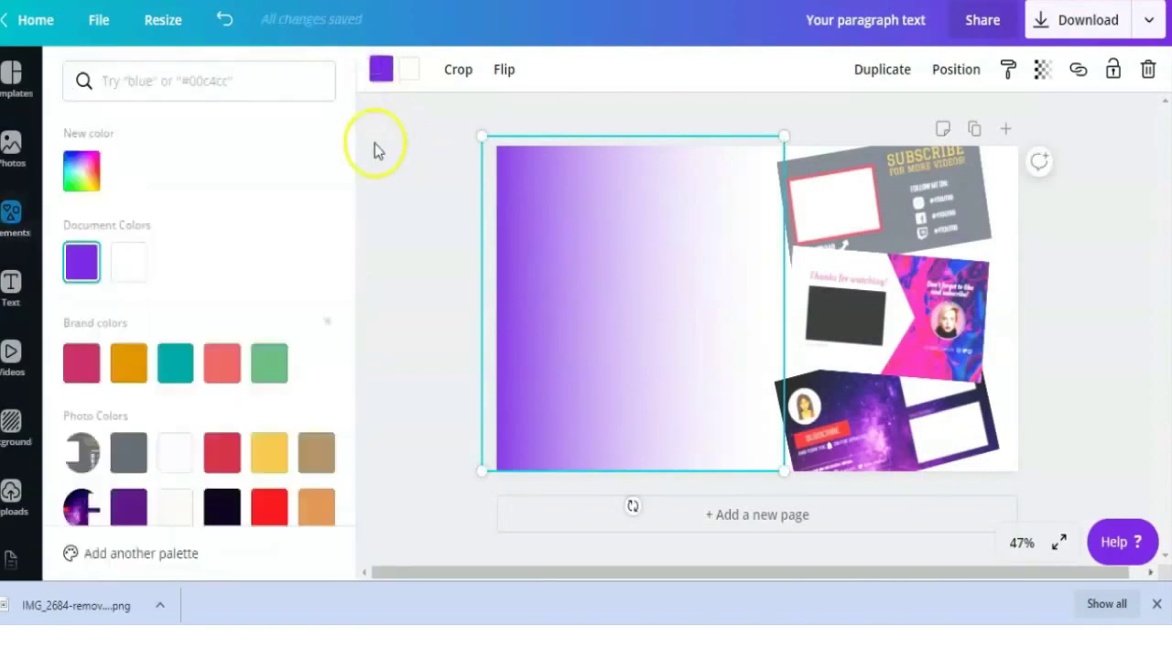
click(168, 365)
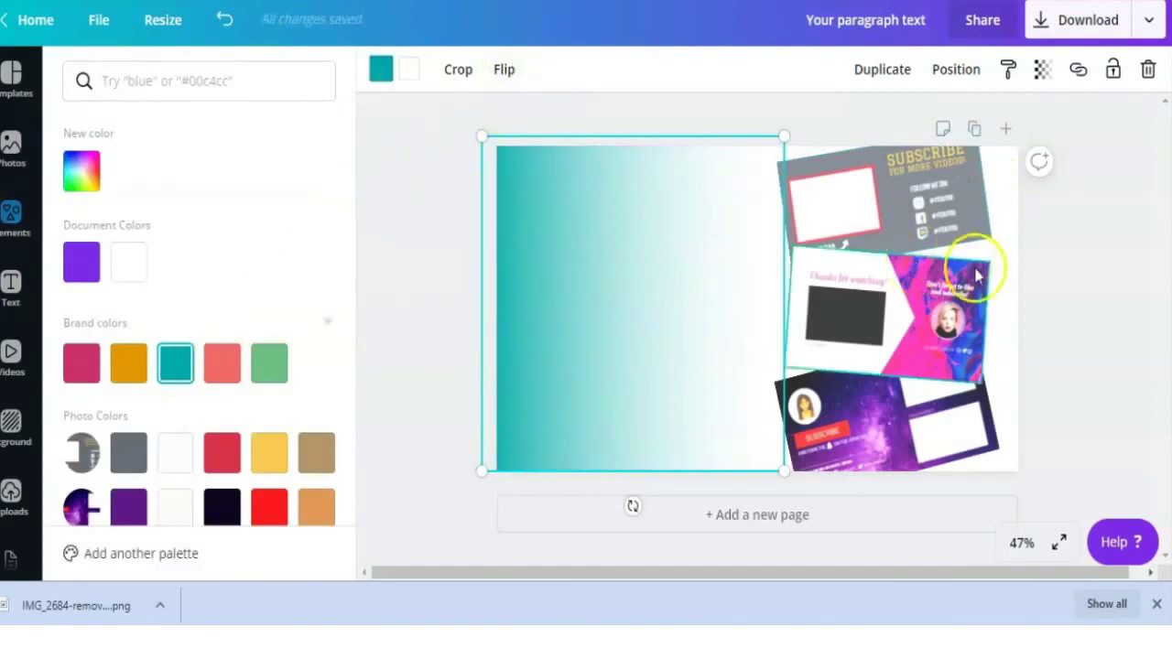
click(503, 69)
click(552, 125)
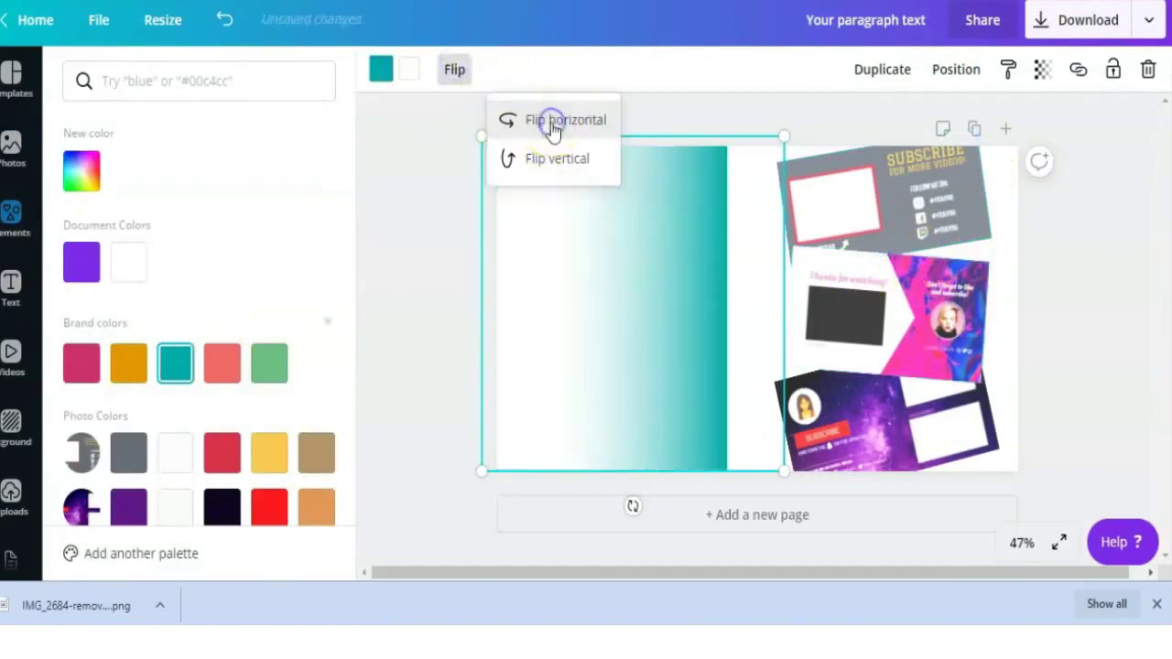
Move the teal gradient over the card collage, send it back two layers behind the cards, and resize it.
drag(703, 290, 884, 307)
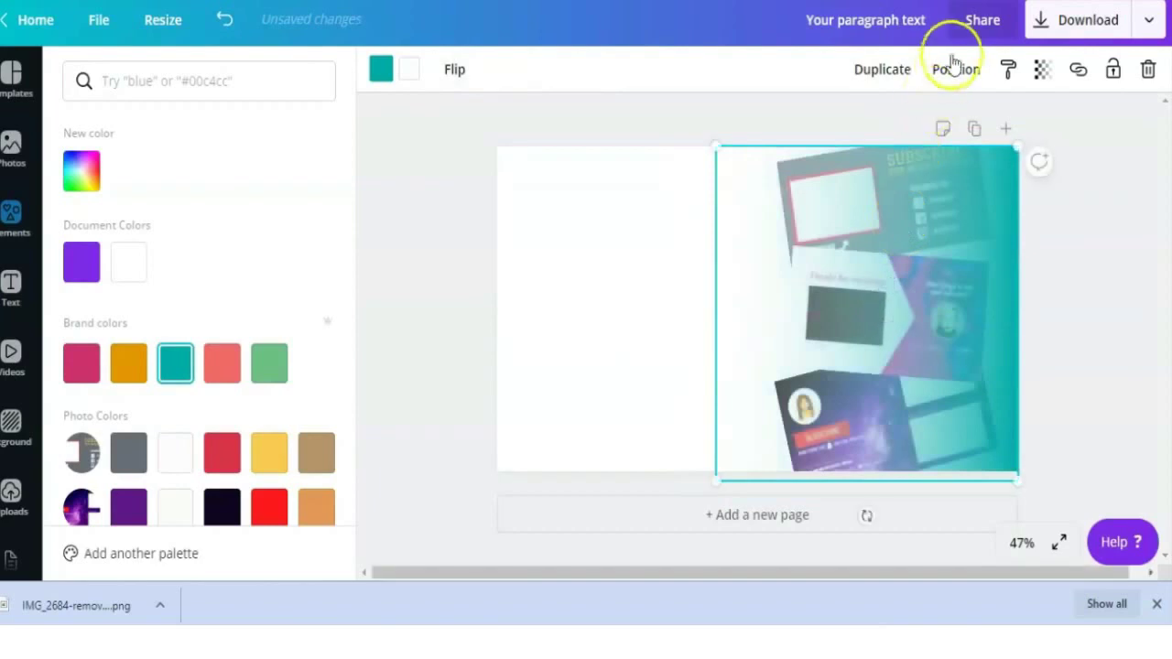
click(956, 68)
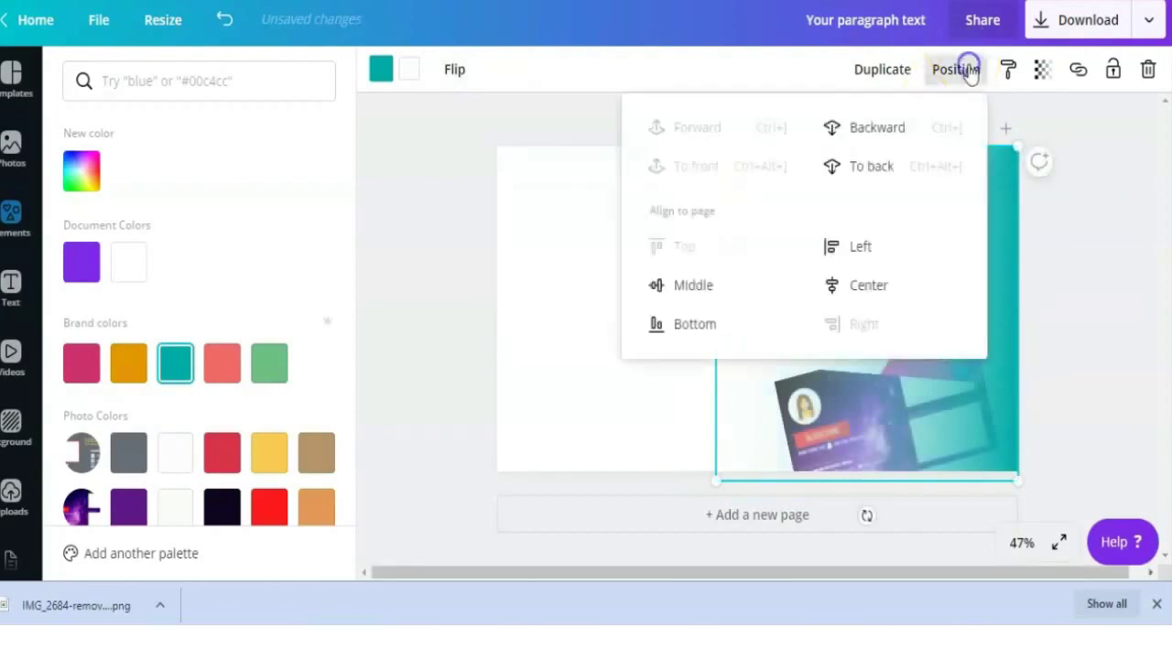
click(885, 130)
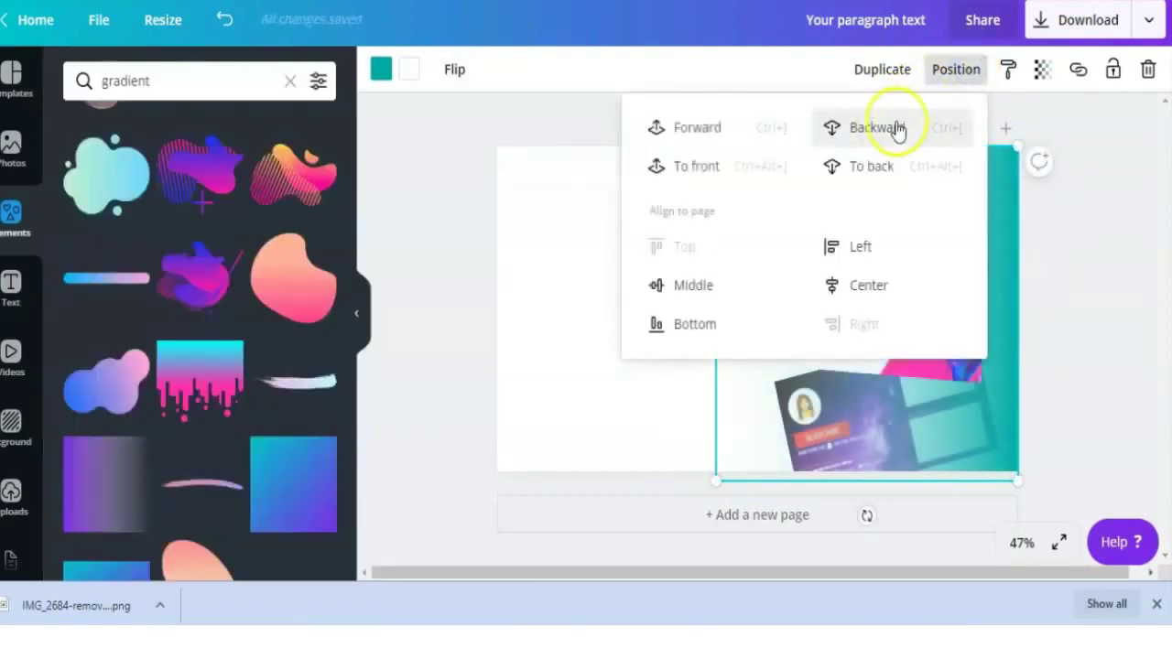
click(894, 128)
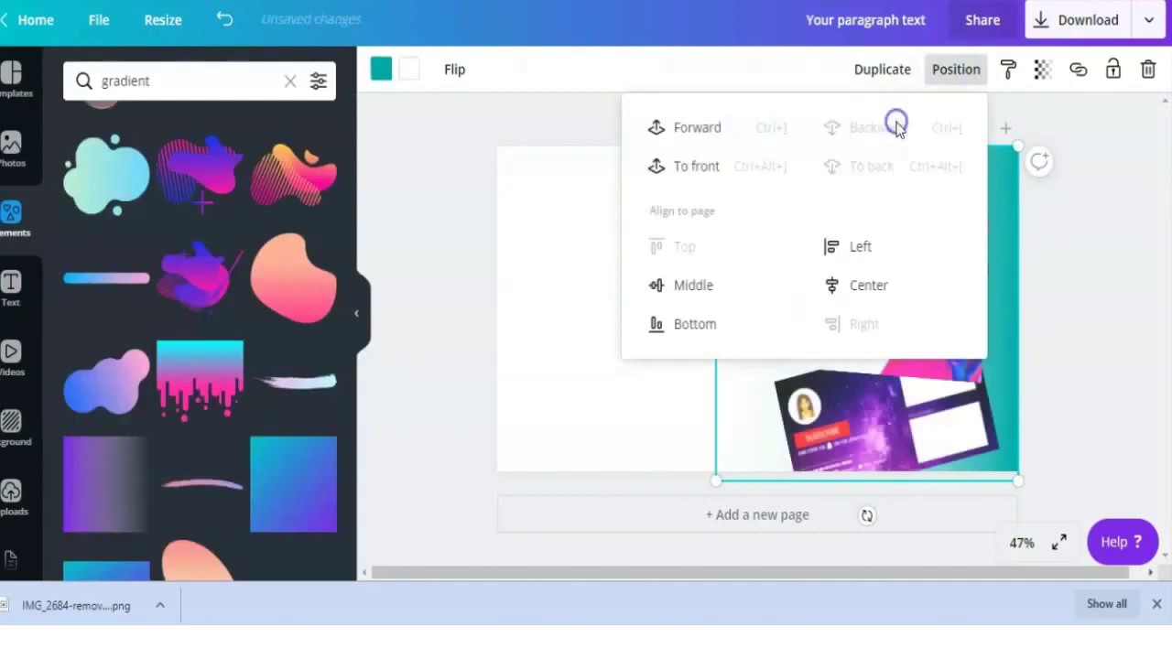
click(1074, 271)
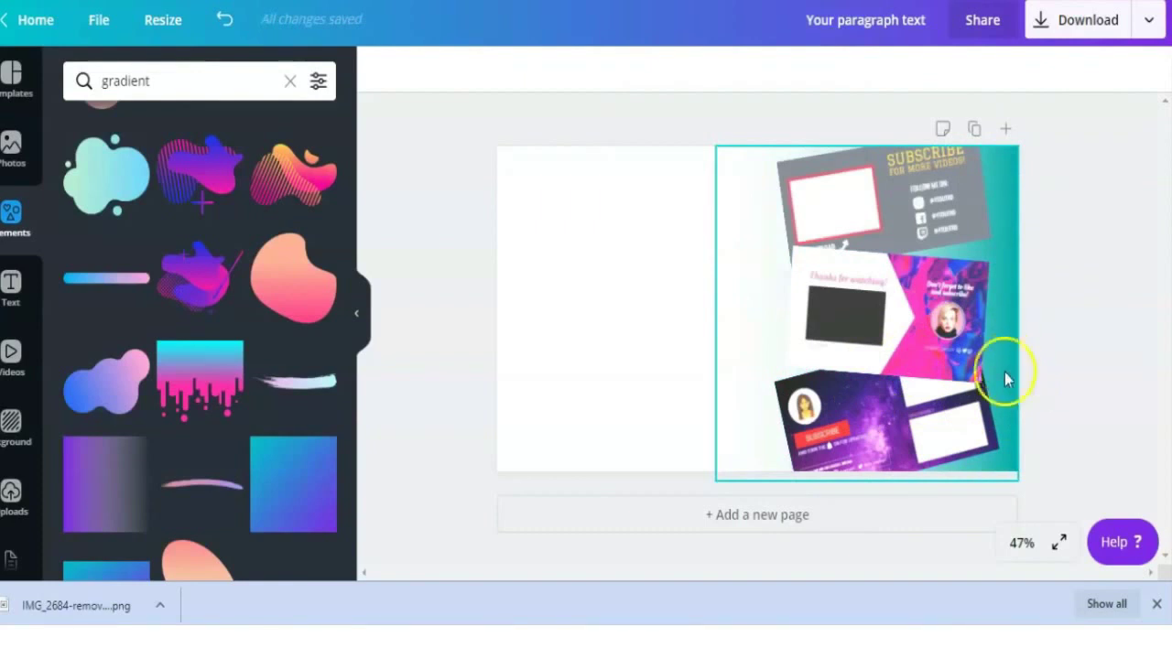
click(1005, 370)
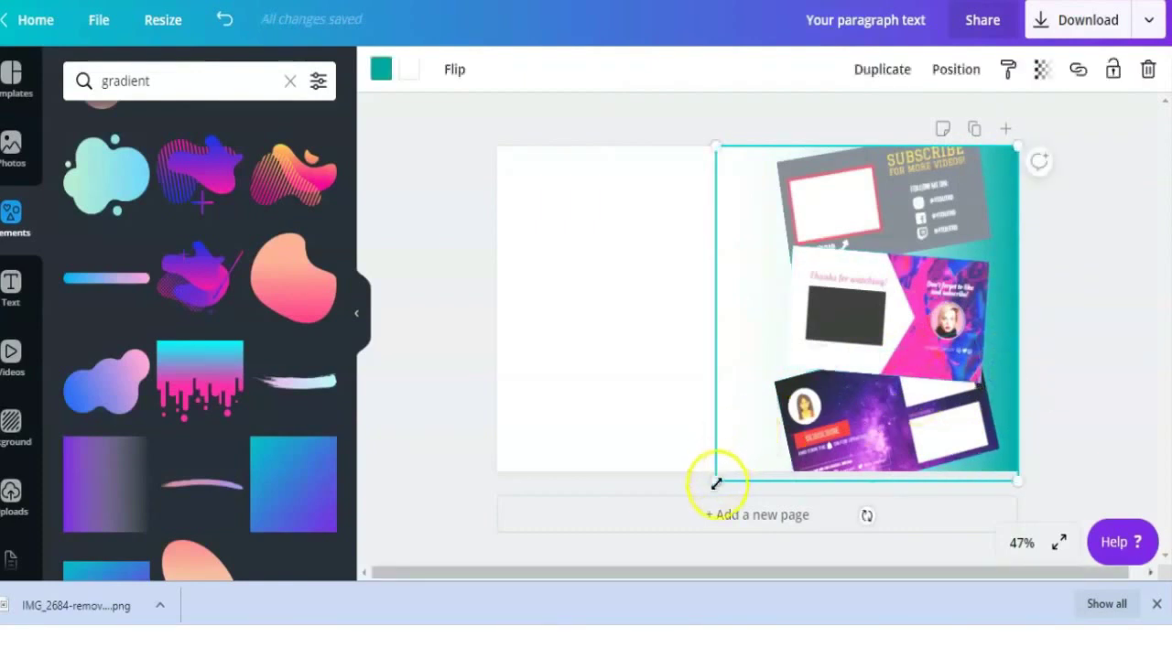
mouse_move(716, 482)
mouse_down()
mouse_move(541, 489)
mouse_move(704, 460)
mouse_move(723, 471)
mouse_up()
Duplicate the teal gradient, send the copy behind the cards, and shift it further left.
click(882, 72)
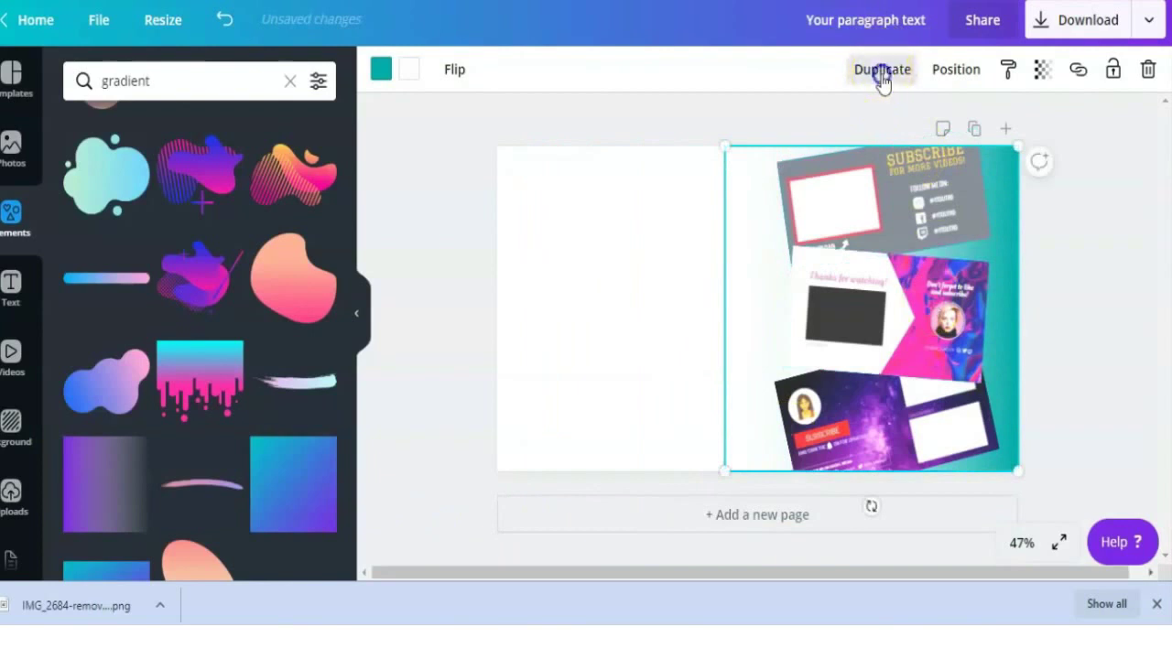
drag(748, 286, 672, 278)
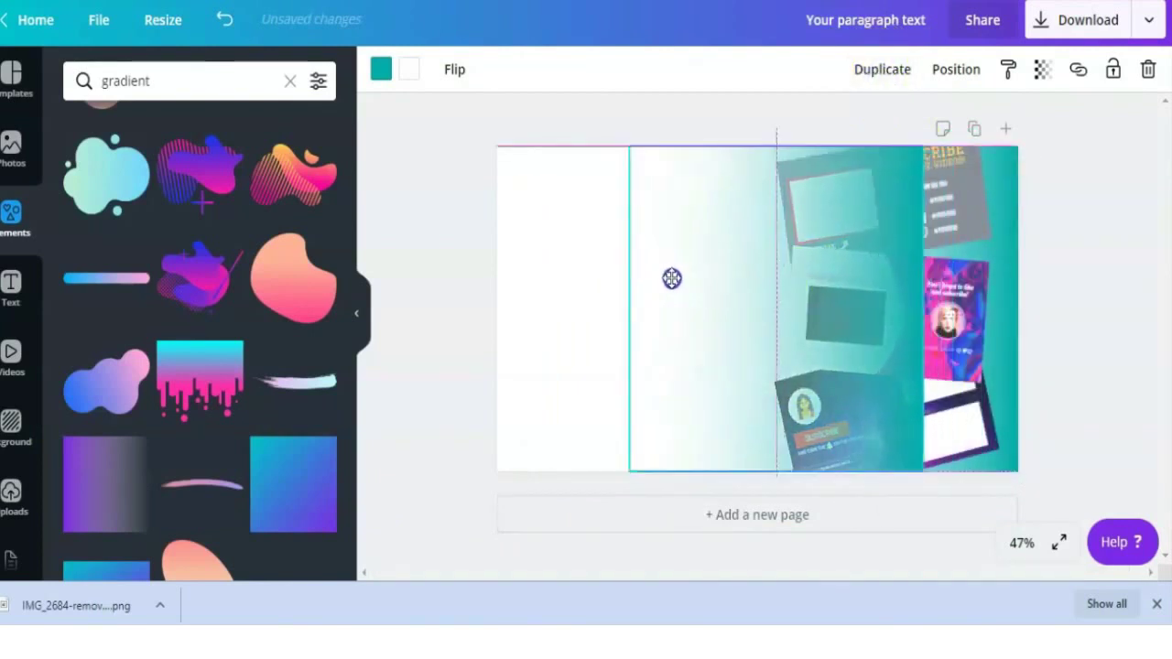
click(960, 68)
click(915, 130)
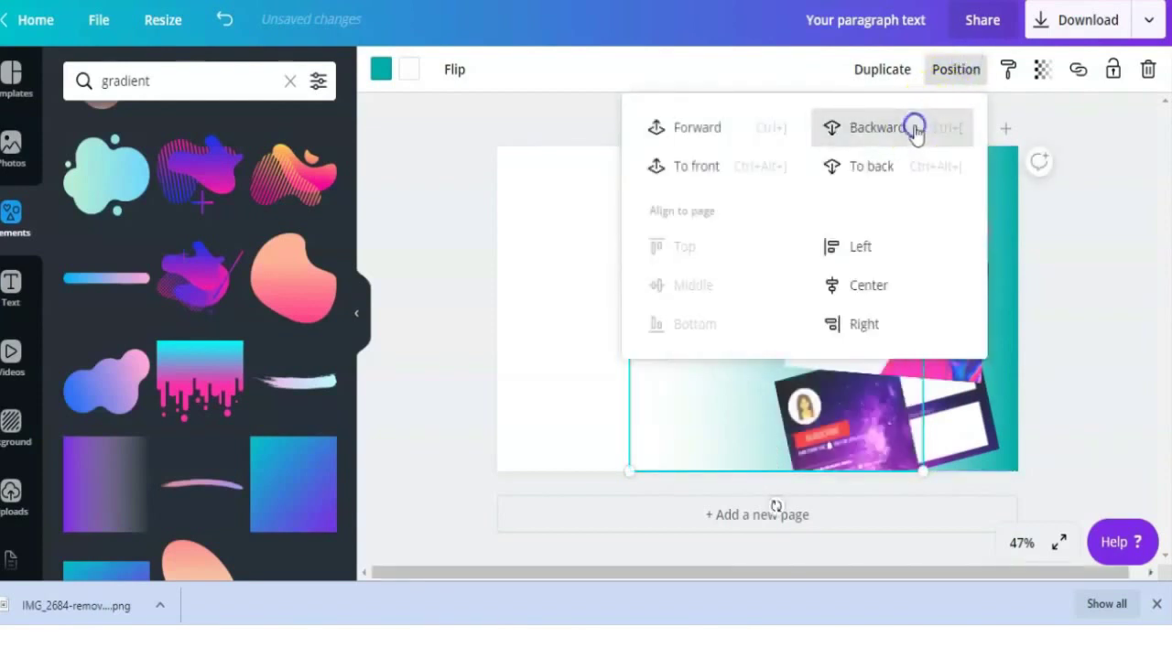
click(915, 128)
click(1096, 249)
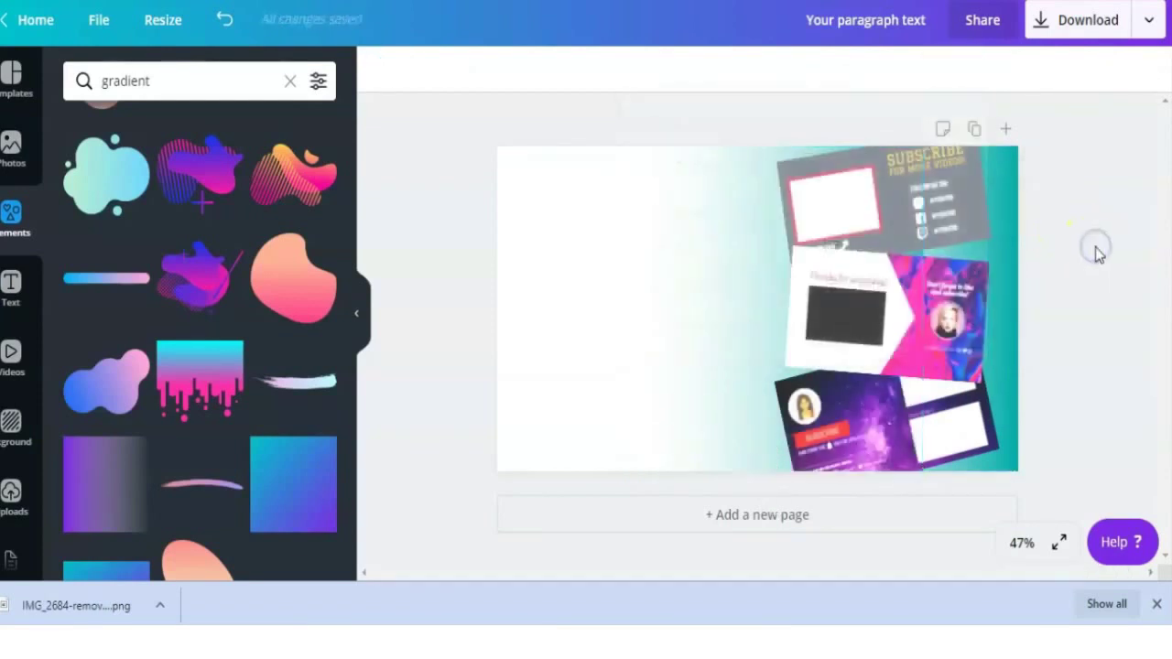
click(727, 398)
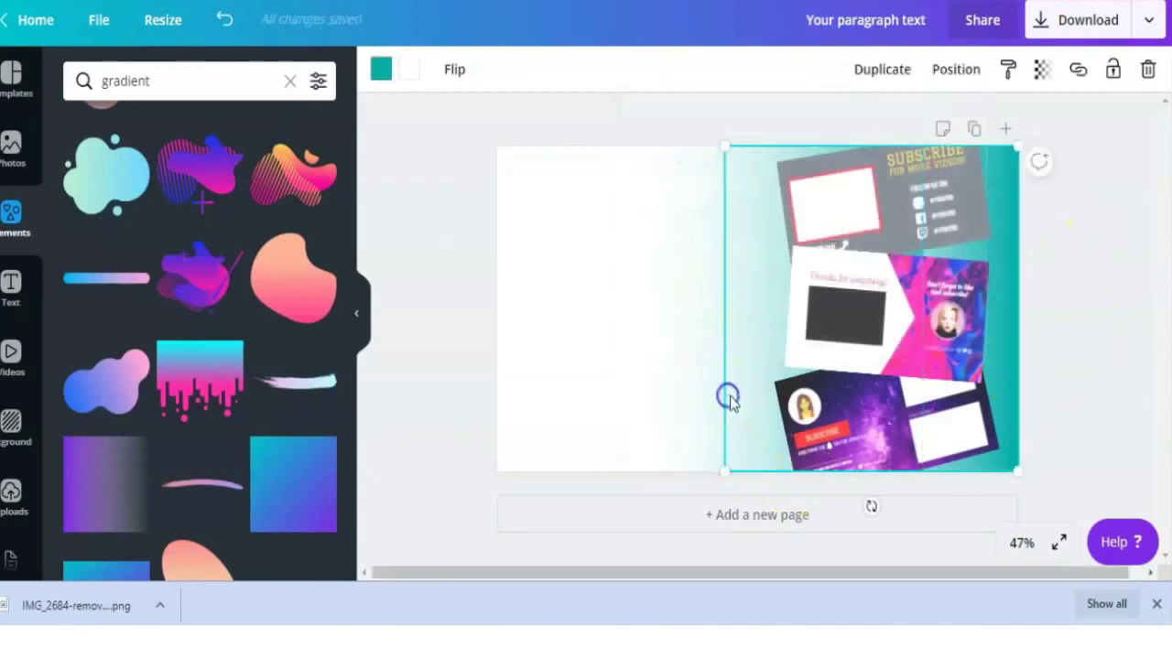
drag(811, 387, 686, 374)
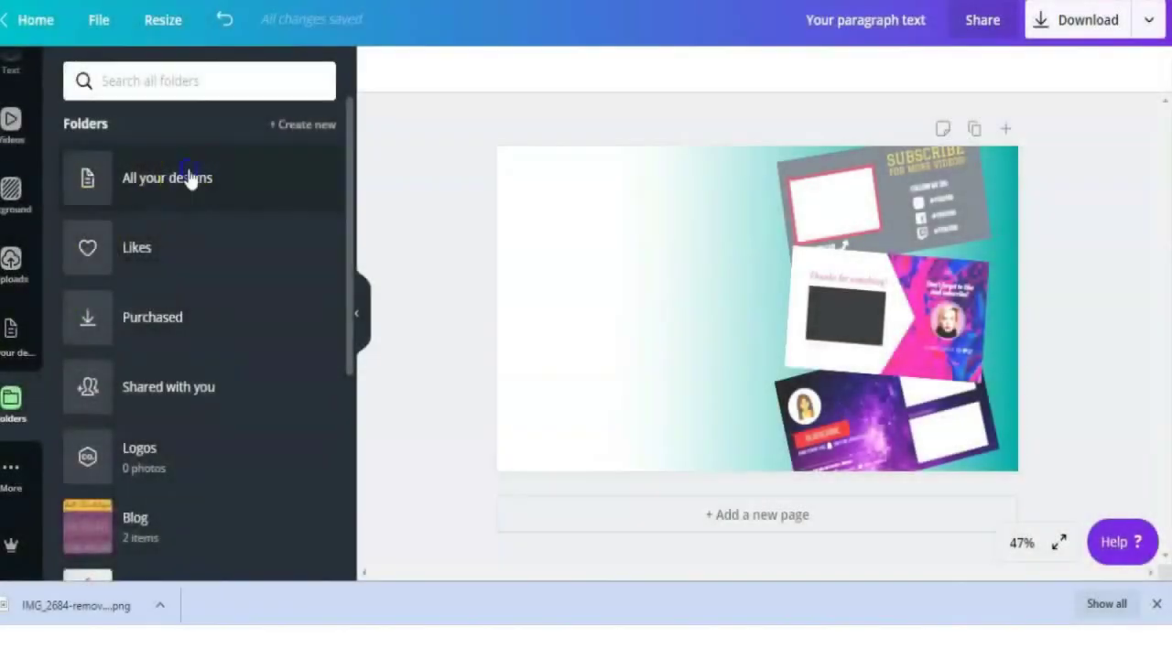
Add the EASY WITH SNAPPA design from the SUPER folder and move its text-and-arrow group upward.
click(183, 178)
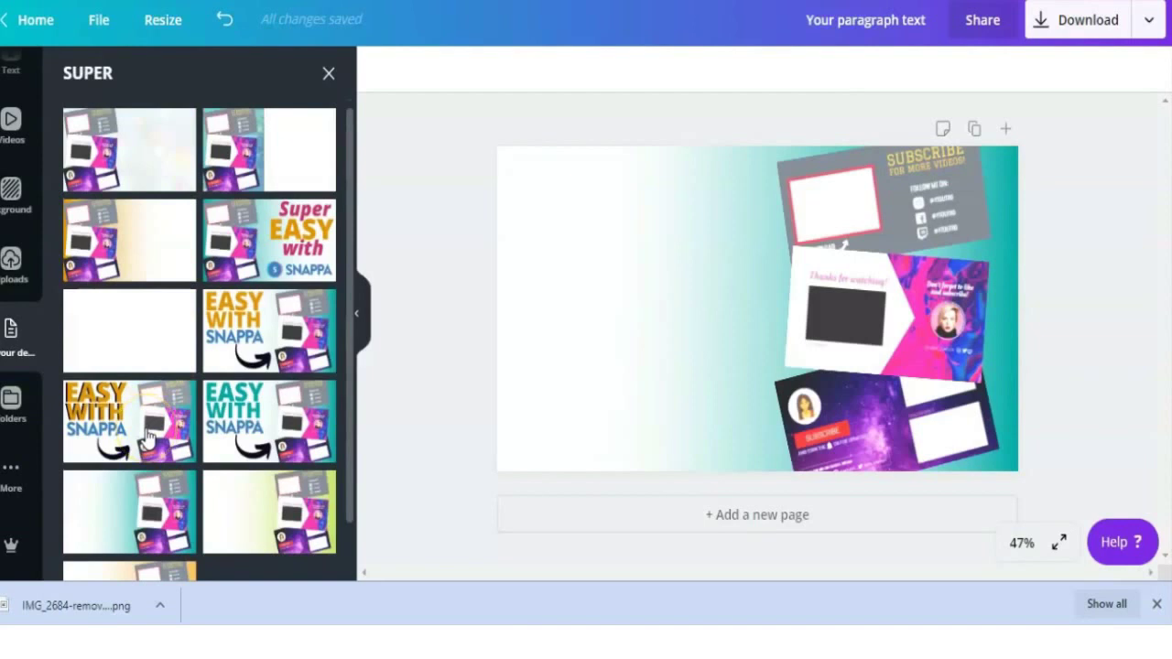
click(146, 438)
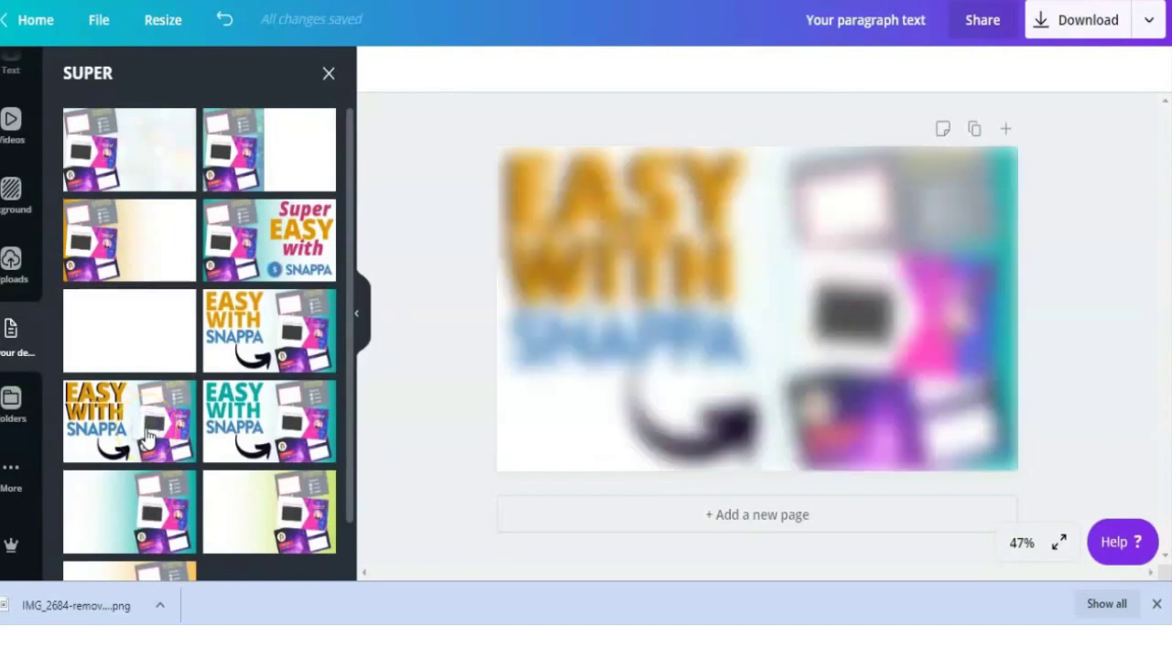
click(511, 186)
click(488, 208)
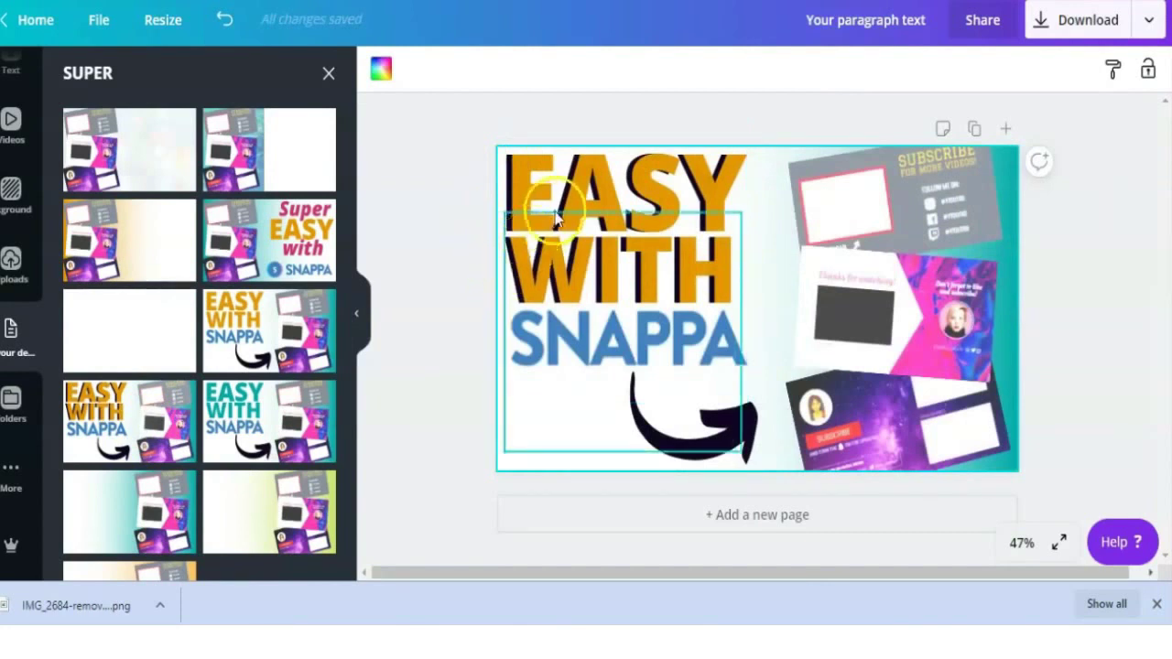
drag(555, 217, 602, 180)
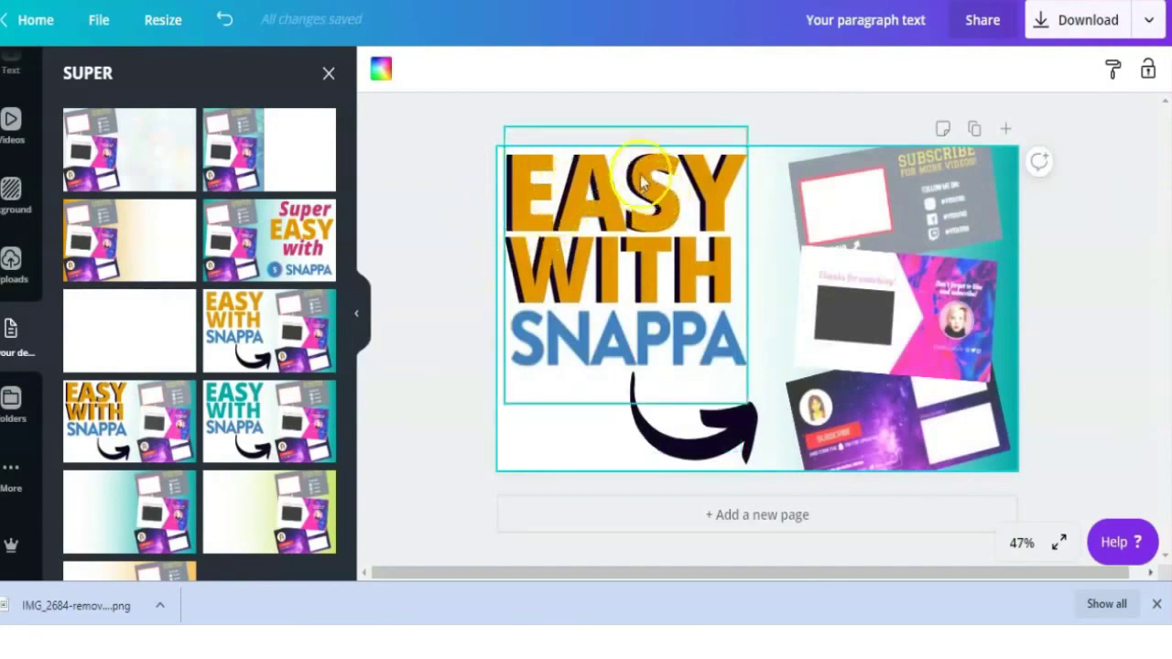
Add a new blank Page 2.
click(639, 513)
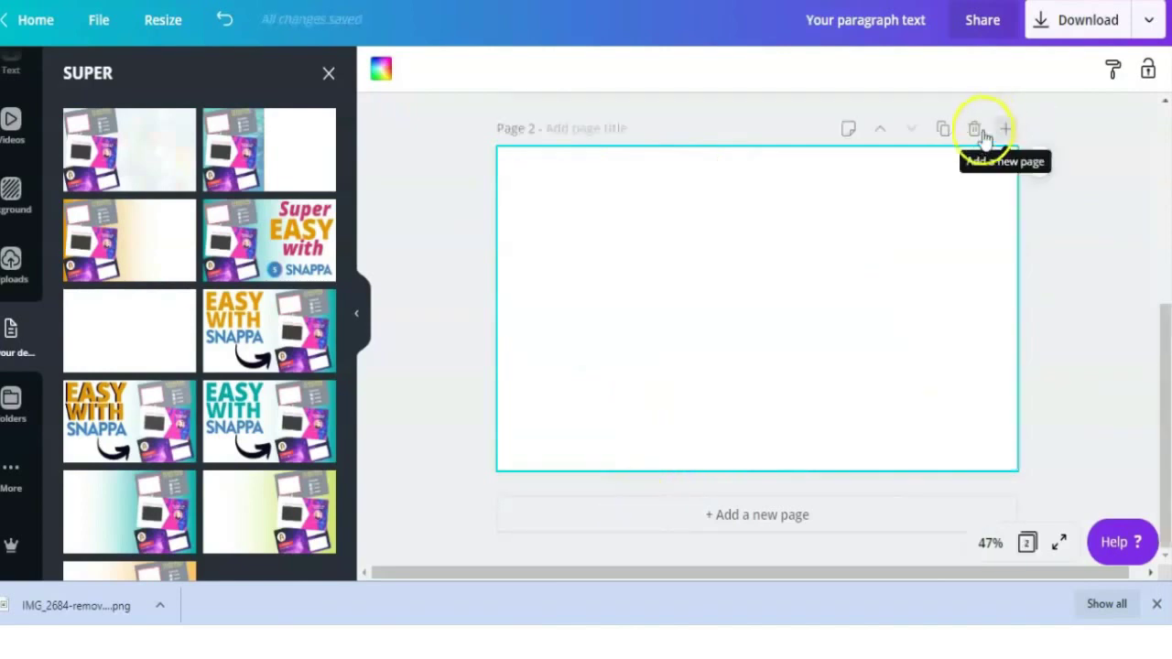
scroll(979, 136, up, 3)
scroll(979, 137, up, 2)
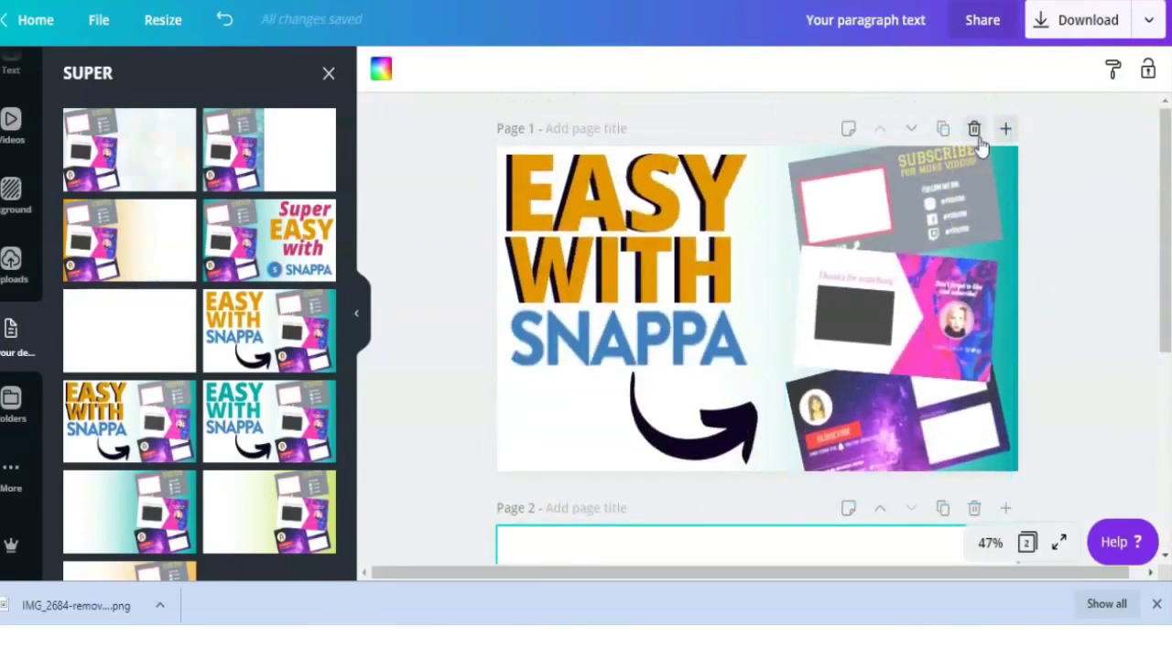
Delete Page 1, then add the 'Cheers to the new year' text combination and enlarge it across the page.
click(974, 128)
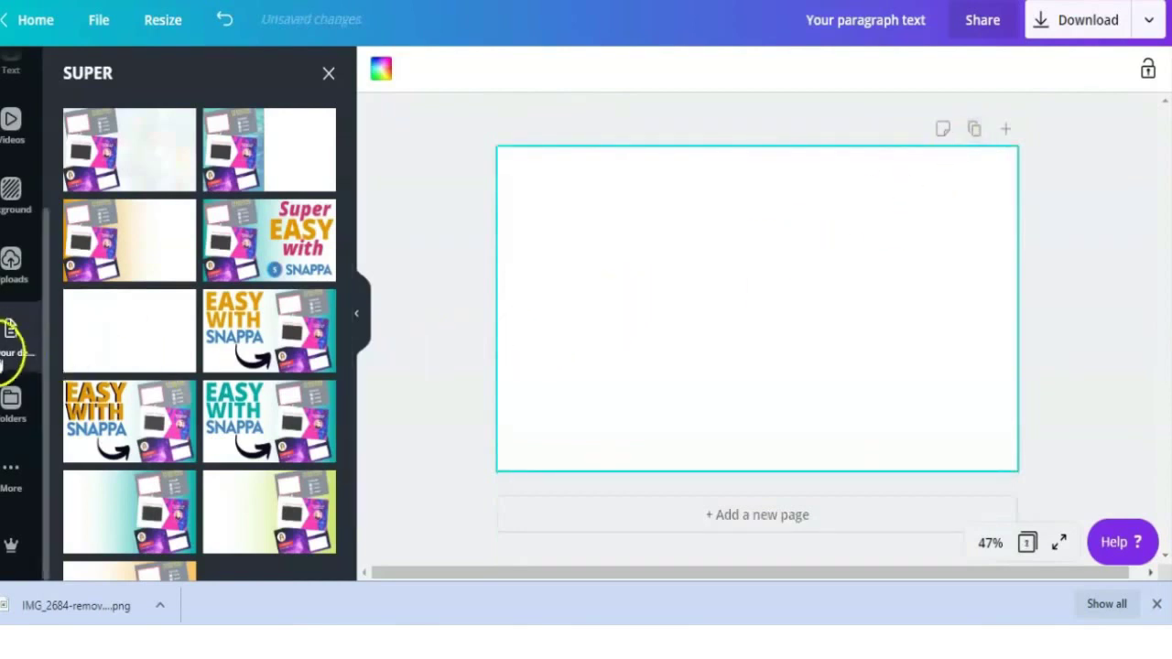
scroll(45, 275, up, 3)
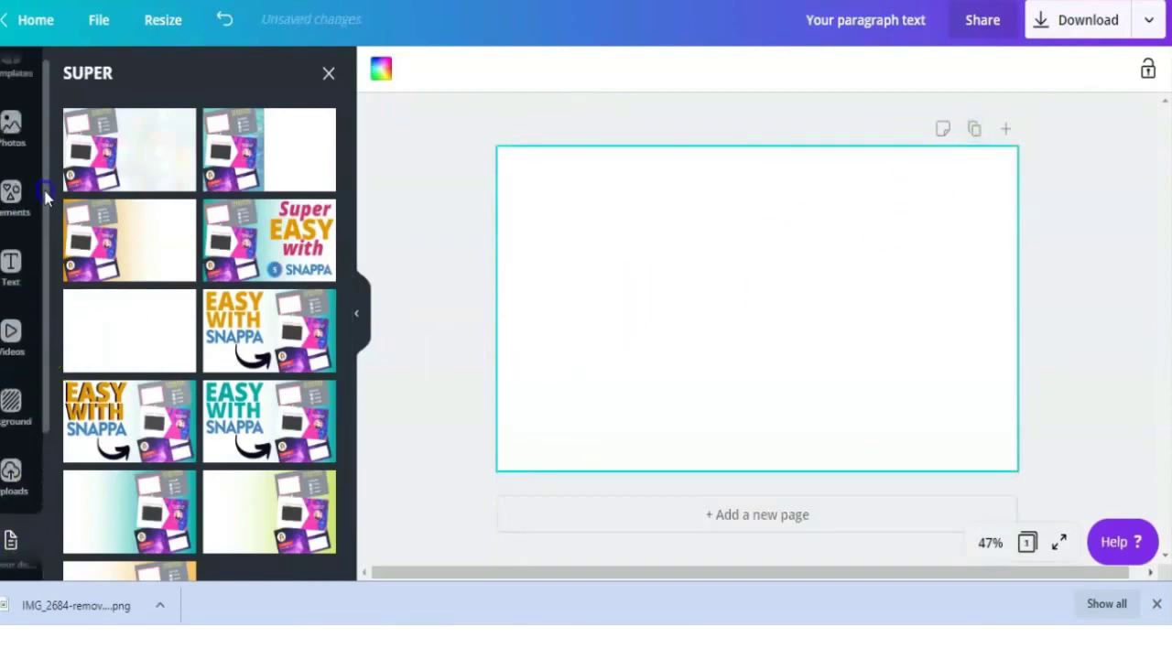
click(12, 266)
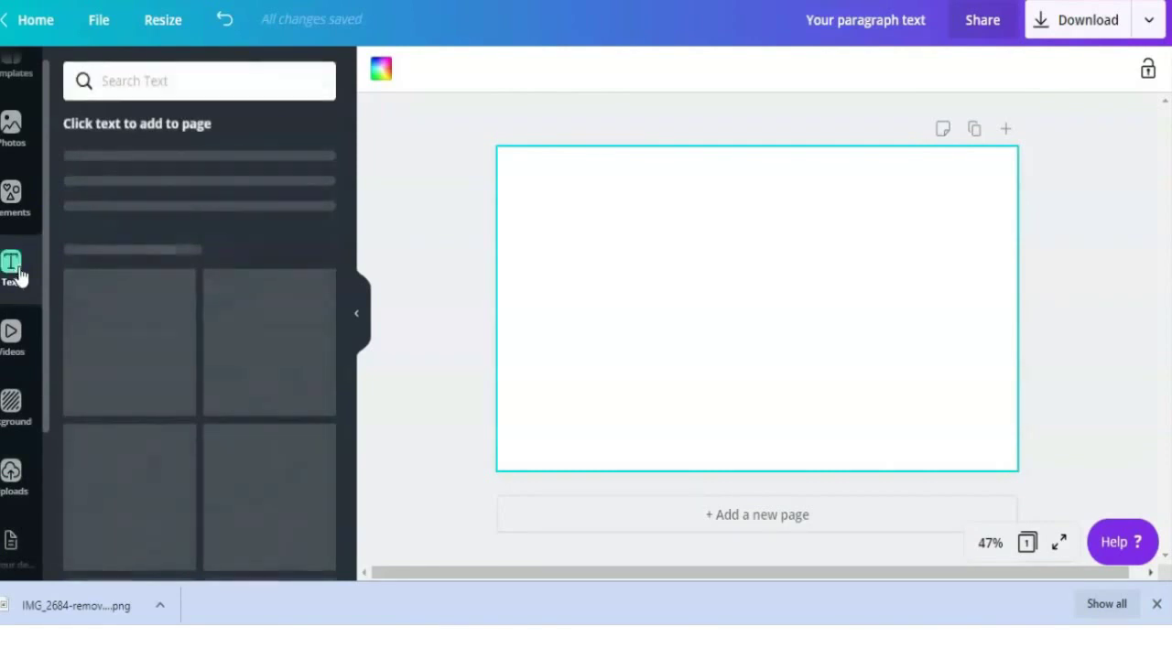
click(269, 440)
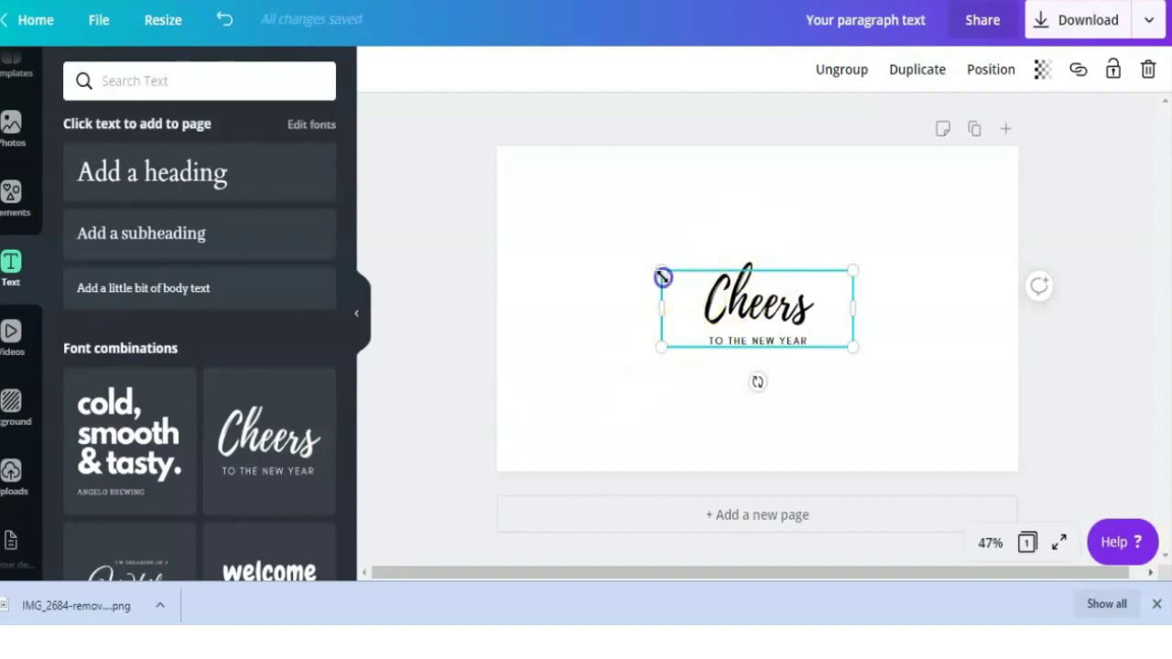
drag(610, 247, 531, 235)
drag(852, 345, 1062, 178)
drag(483, 409, 443, 427)
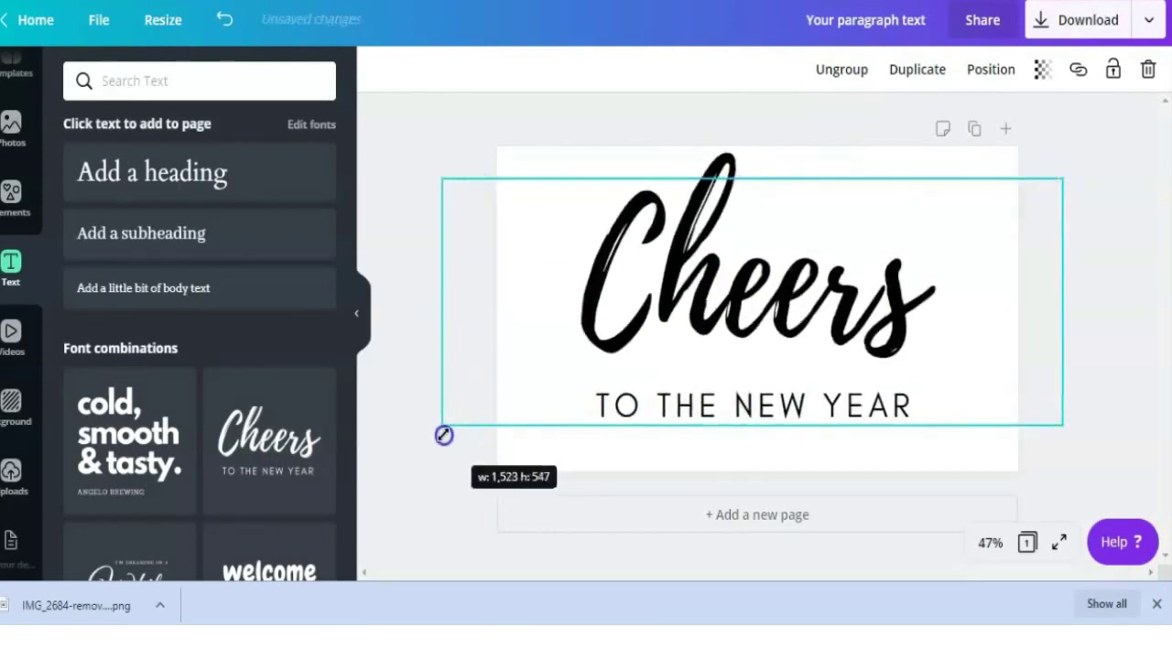
Ungroup the text, delete the TO THE NEW YEAR line, and centre Cheers on the page.
click(836, 77)
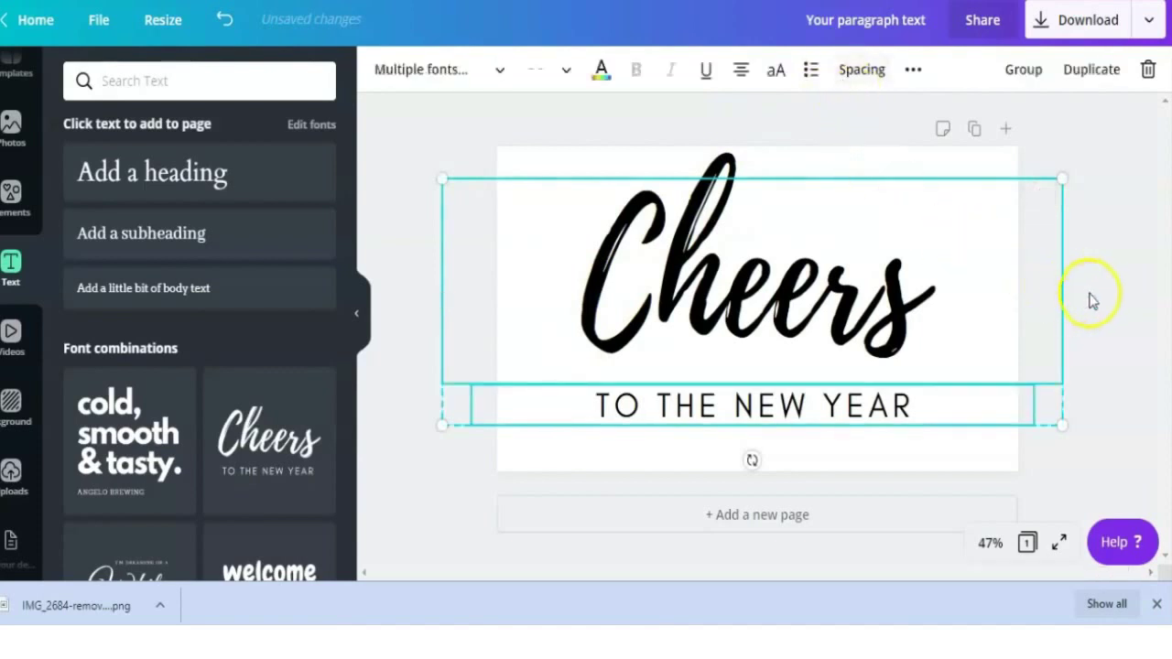
click(829, 417)
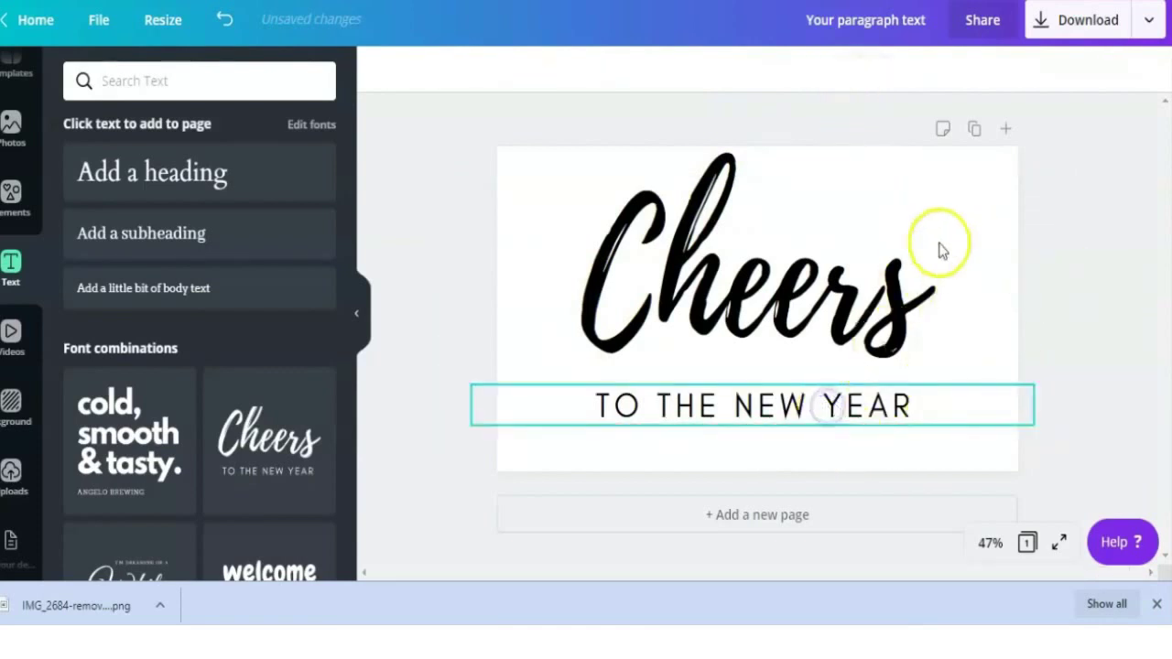
click(1149, 71)
click(727, 309)
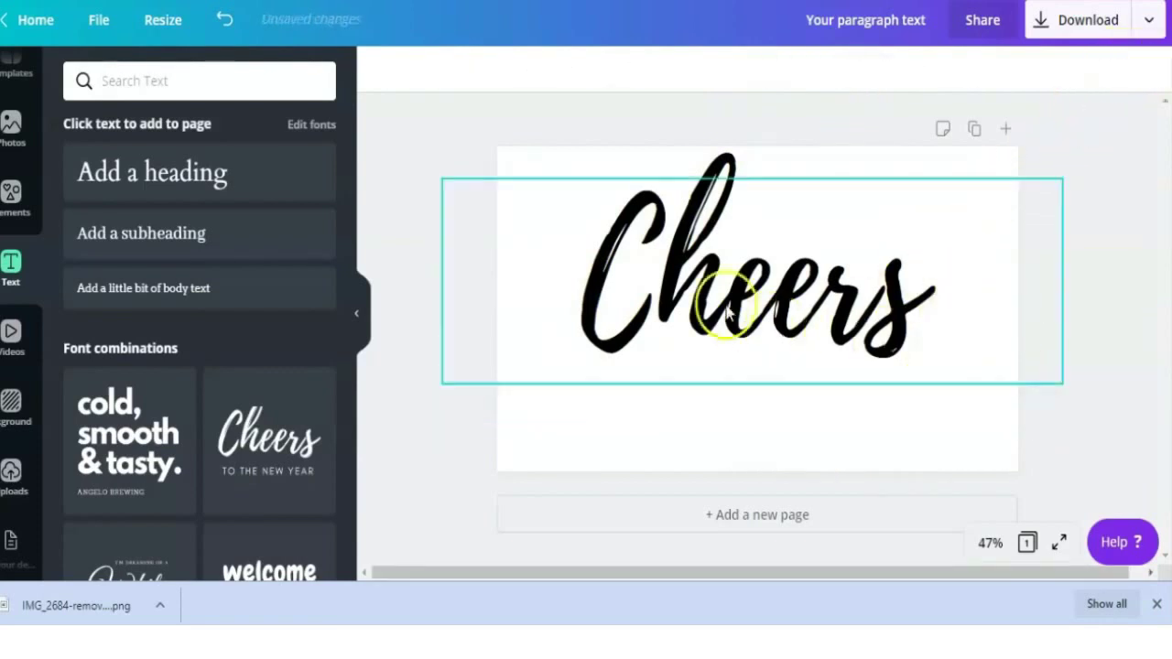
mouse_move(714, 291)
mouse_down()
mouse_move(721, 322)
mouse_move(706, 309)
mouse_up()
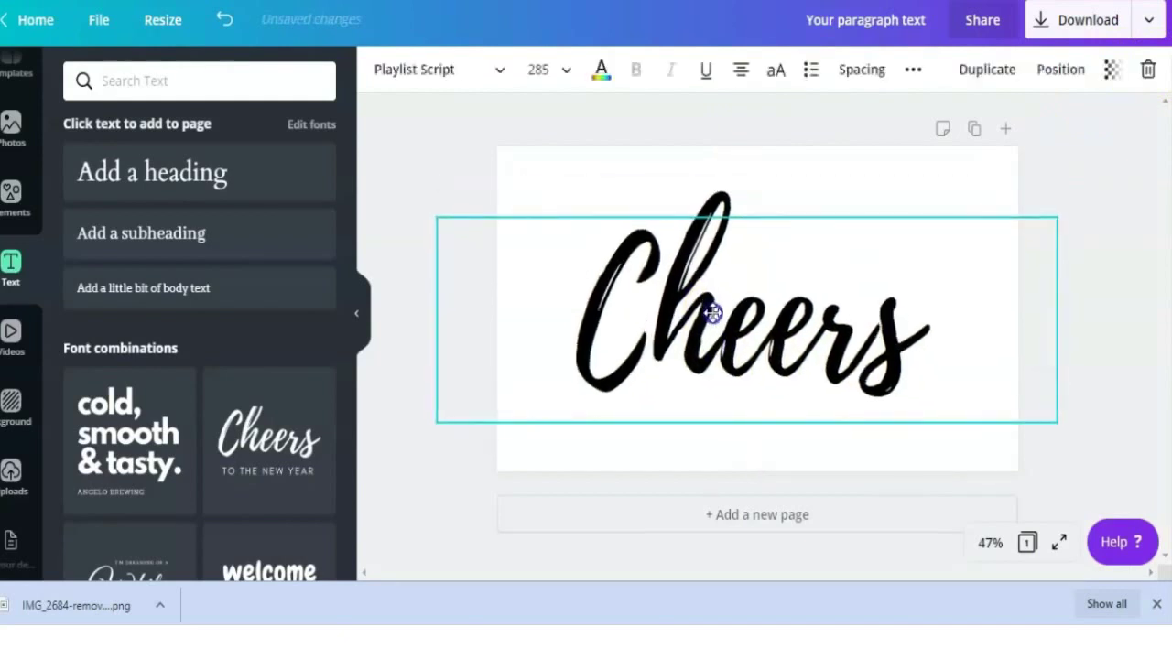
Duplicate Cheers, make the lower copy pink, and offset the black Cheers over it as a shadow.
click(981, 73)
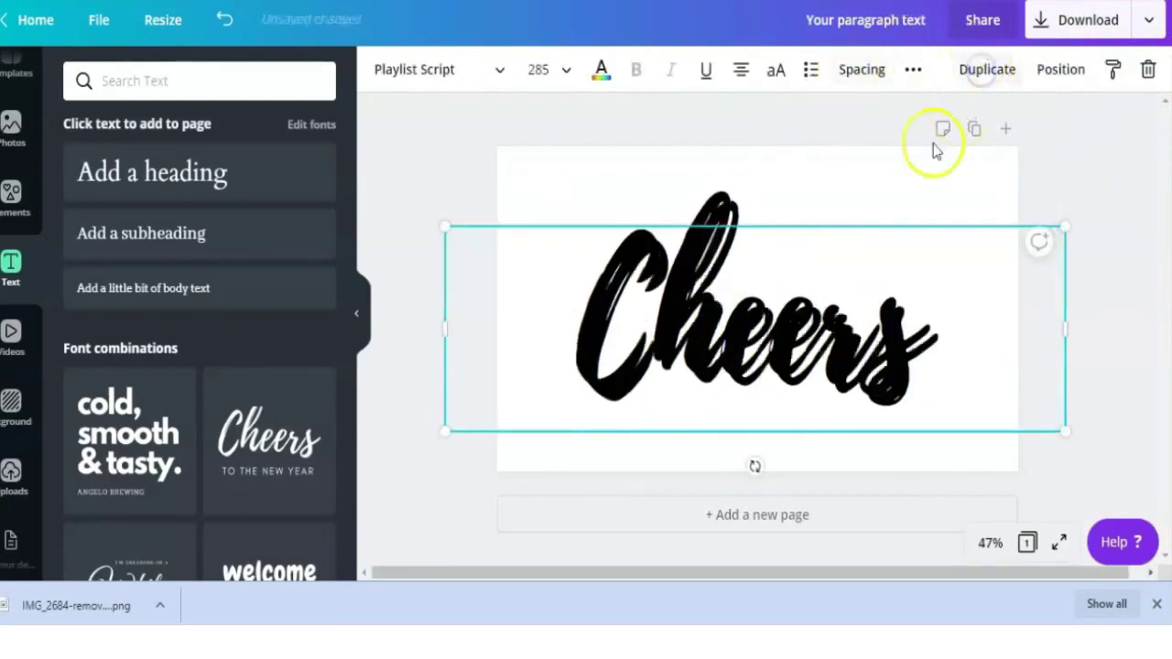
drag(752, 302, 814, 231)
click(601, 375)
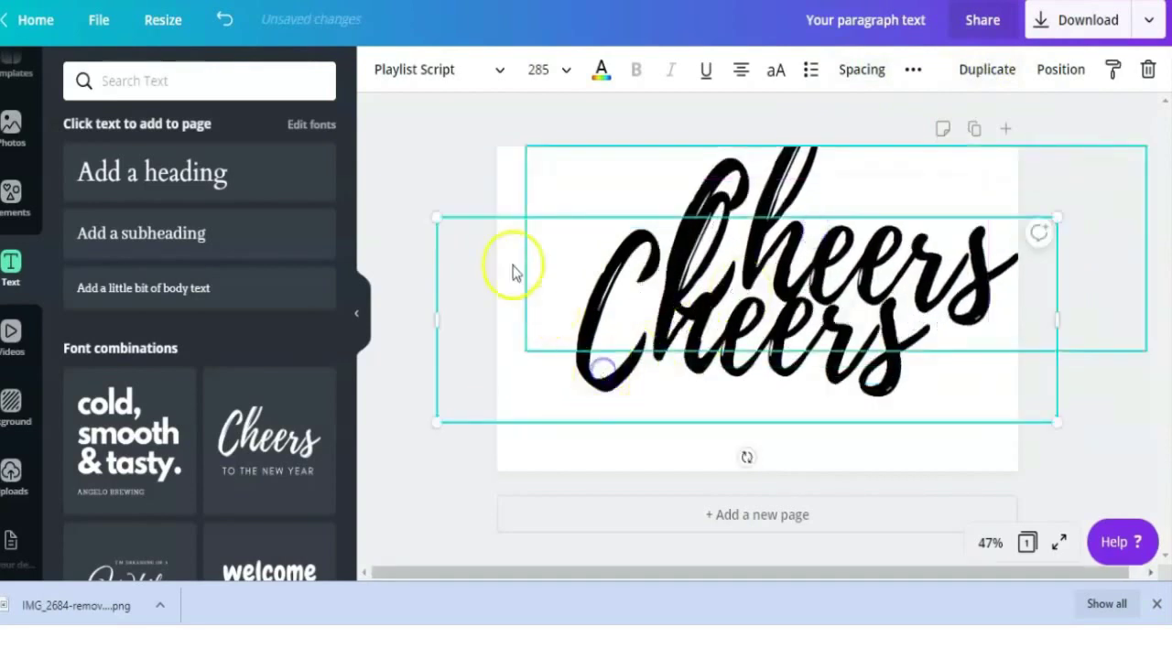
click(601, 72)
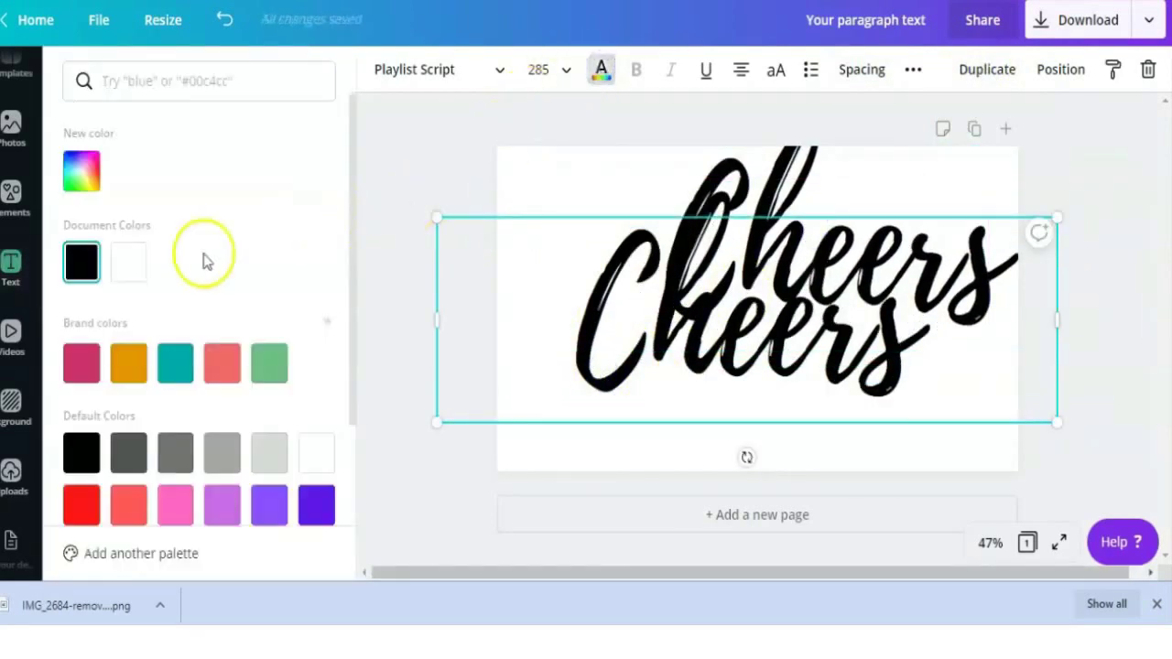
click(91, 364)
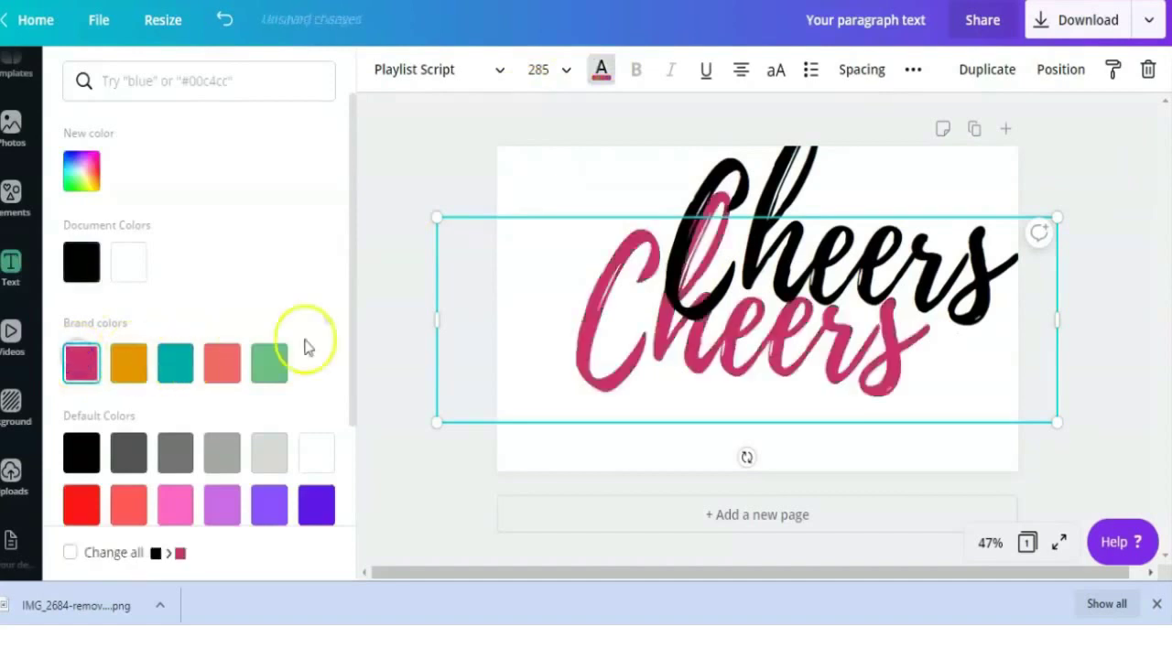
drag(784, 272, 725, 324)
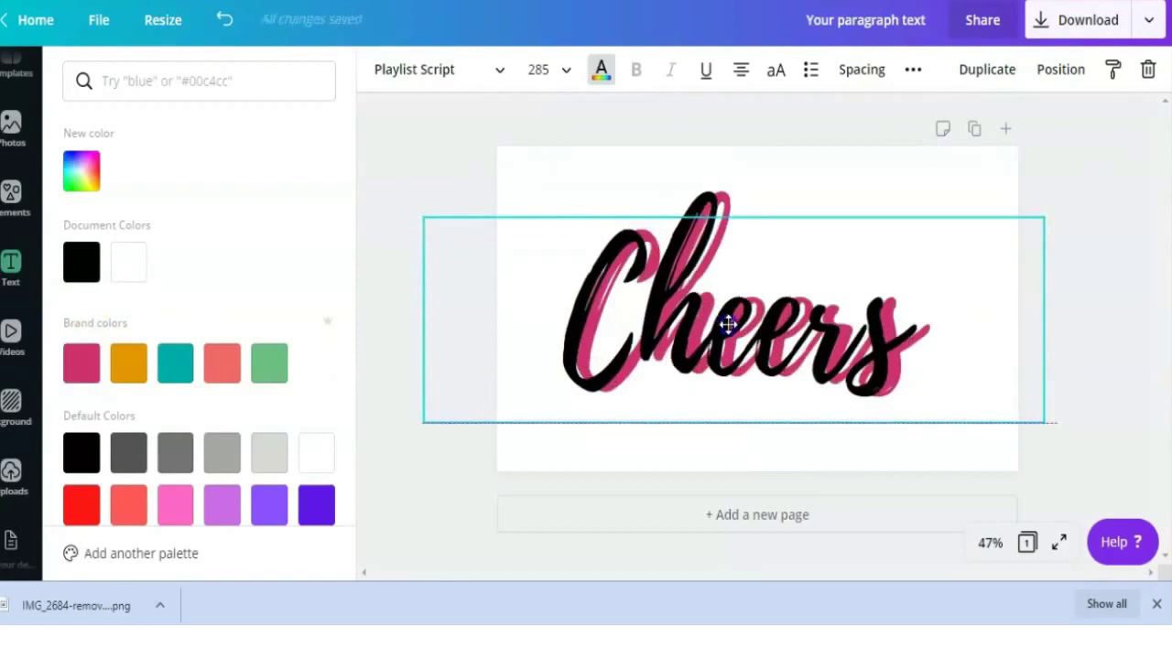
drag(728, 324, 732, 324)
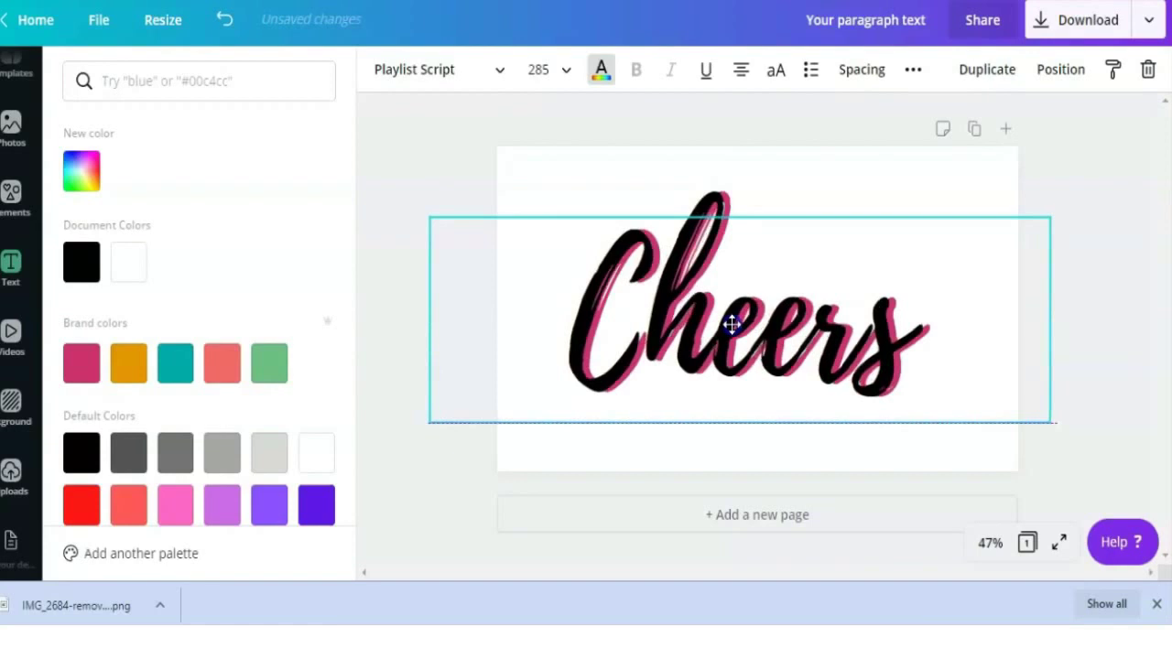
Enlarge the pink Cheers copy slightly and nudge it down so a thin pink edge shows.
double_click(720, 196)
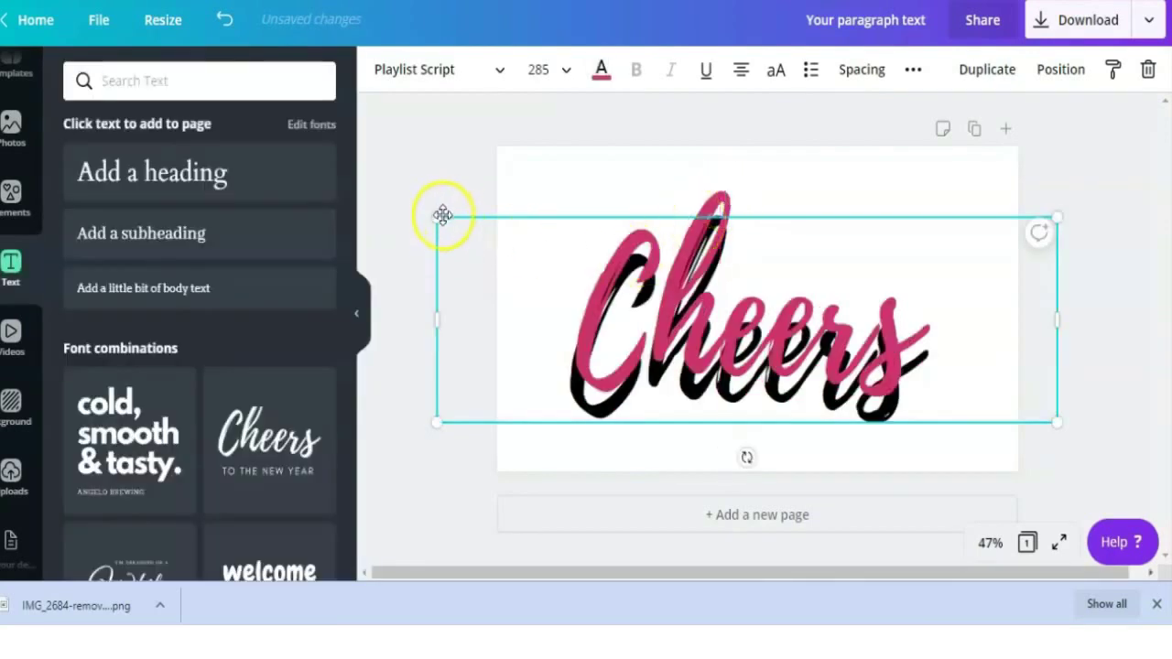
drag(428, 212, 418, 210)
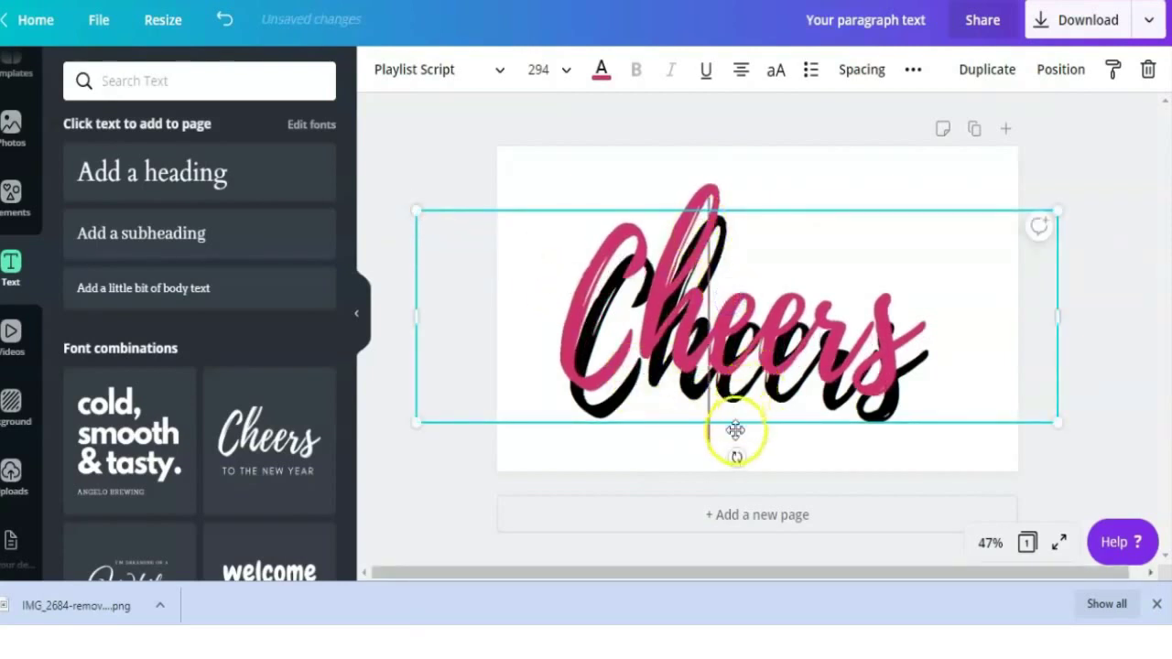
mouse_move(736, 428)
mouse_down()
mouse_move(751, 443)
mouse_move(739, 449)
mouse_up()
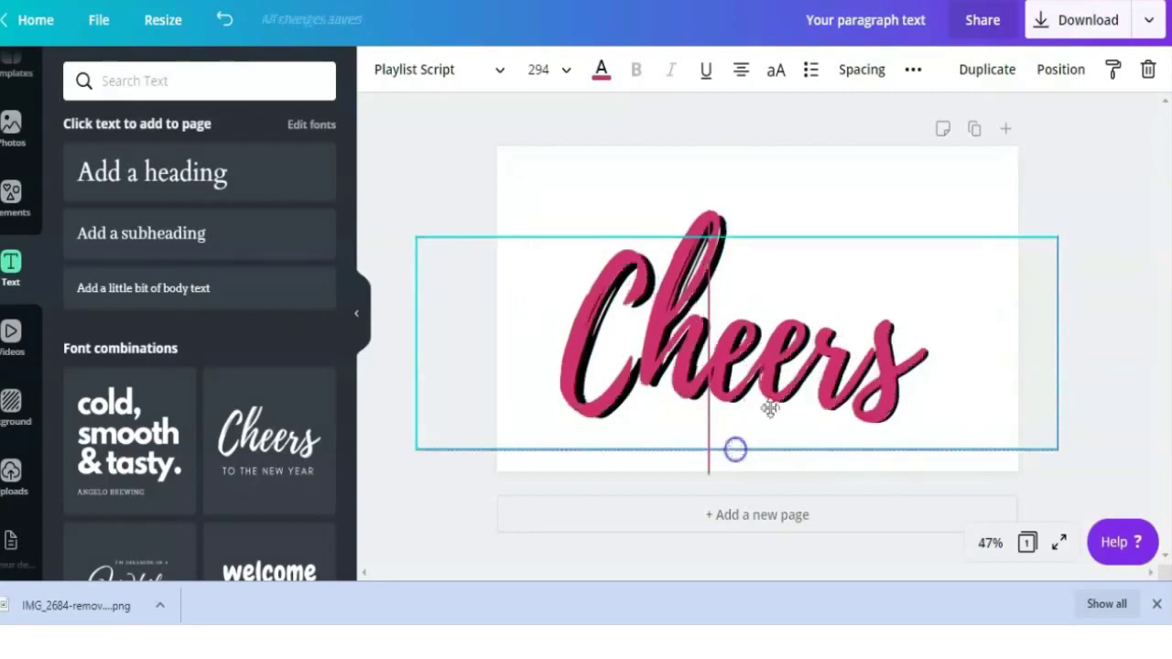
drag(770, 409, 772, 407)
click(1055, 194)
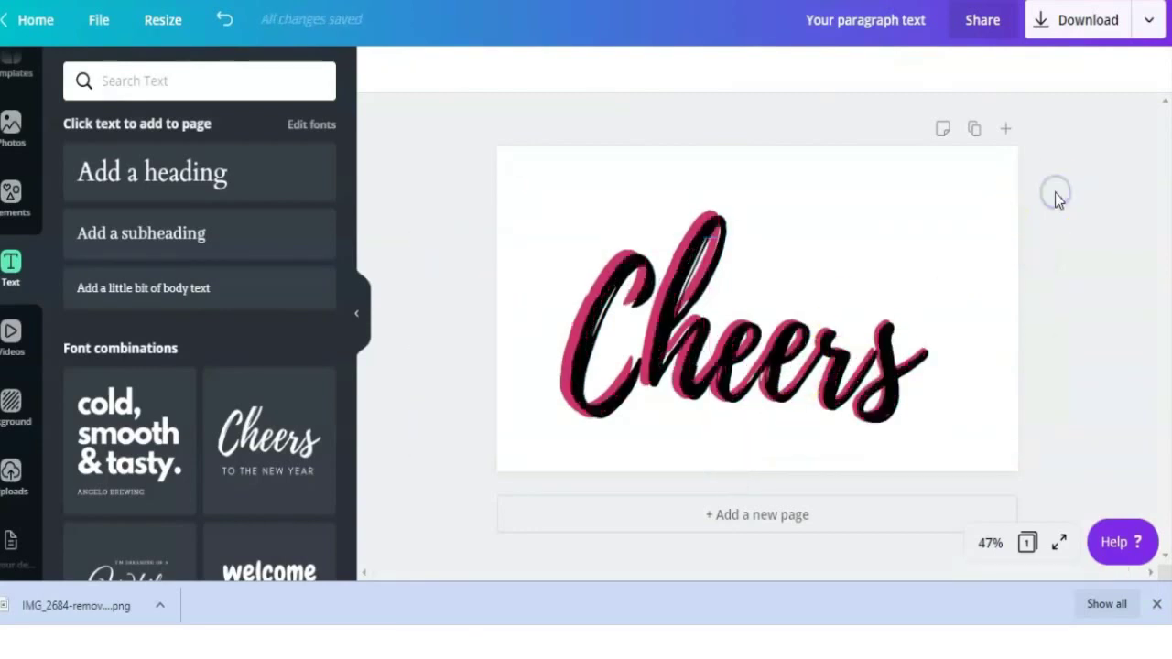
Search Elements for 's' and place the sky-and-hills S frame, enlarged, at the page's left edge.
click(779, 358)
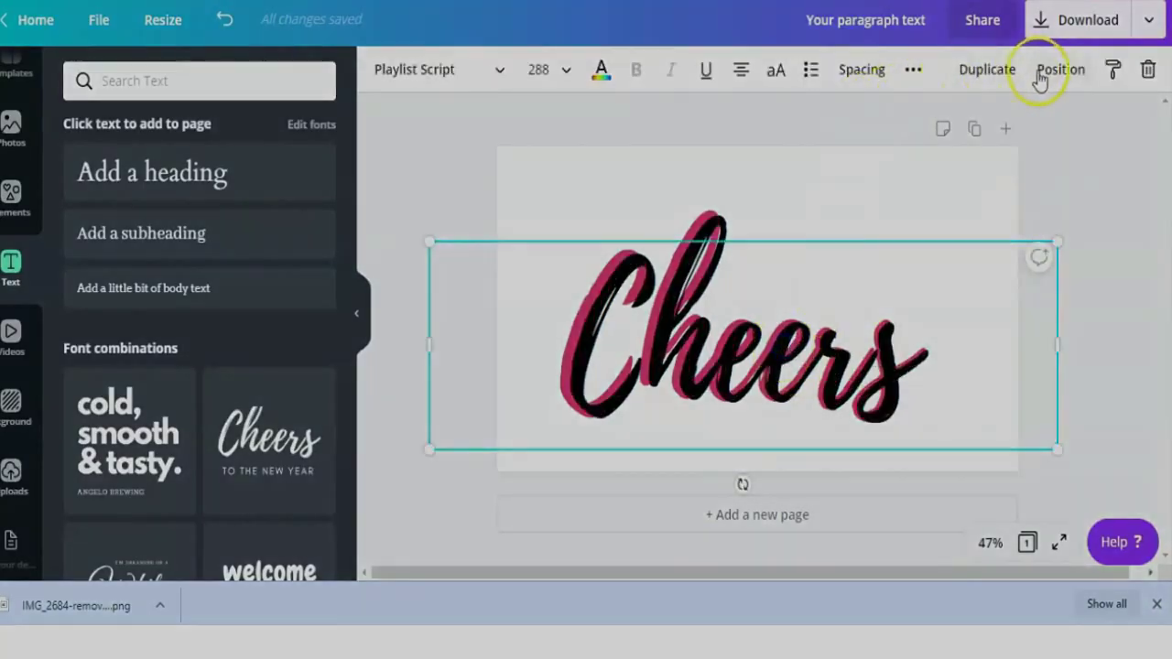
click(1044, 71)
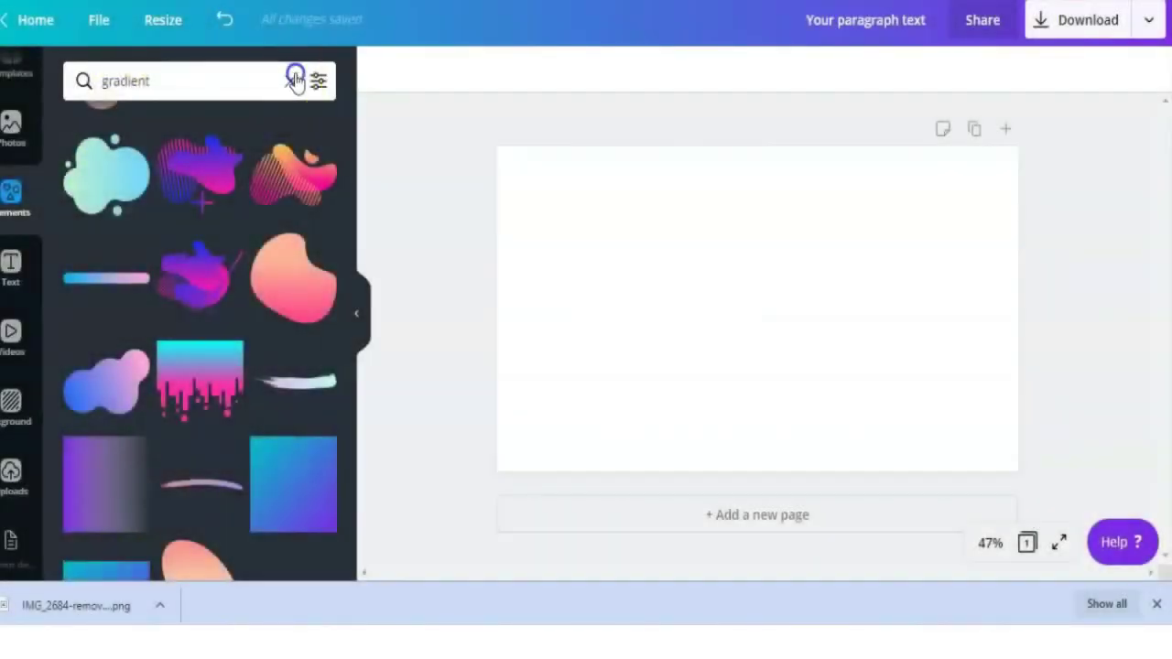
click(295, 79)
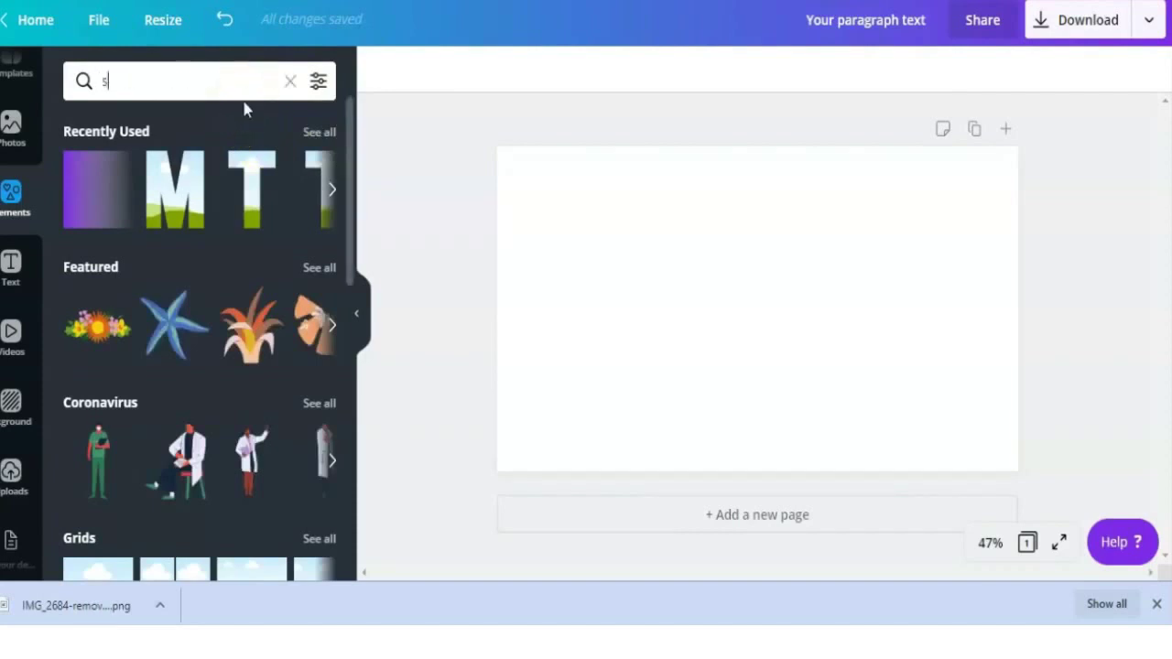
key(Return)
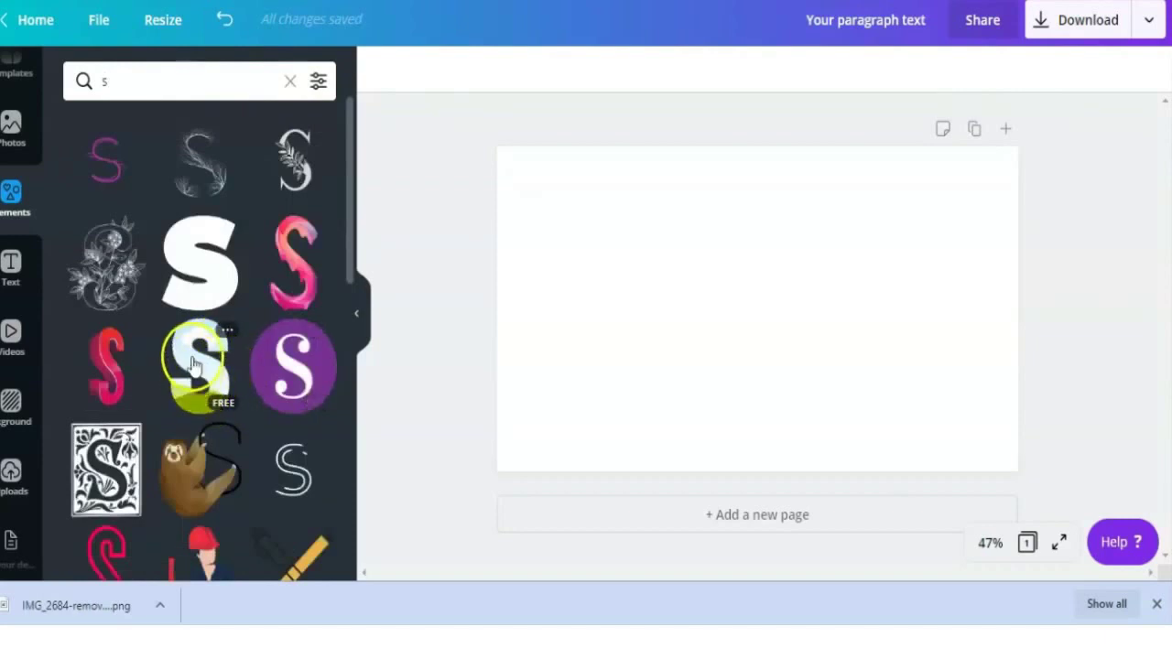
click(202, 353)
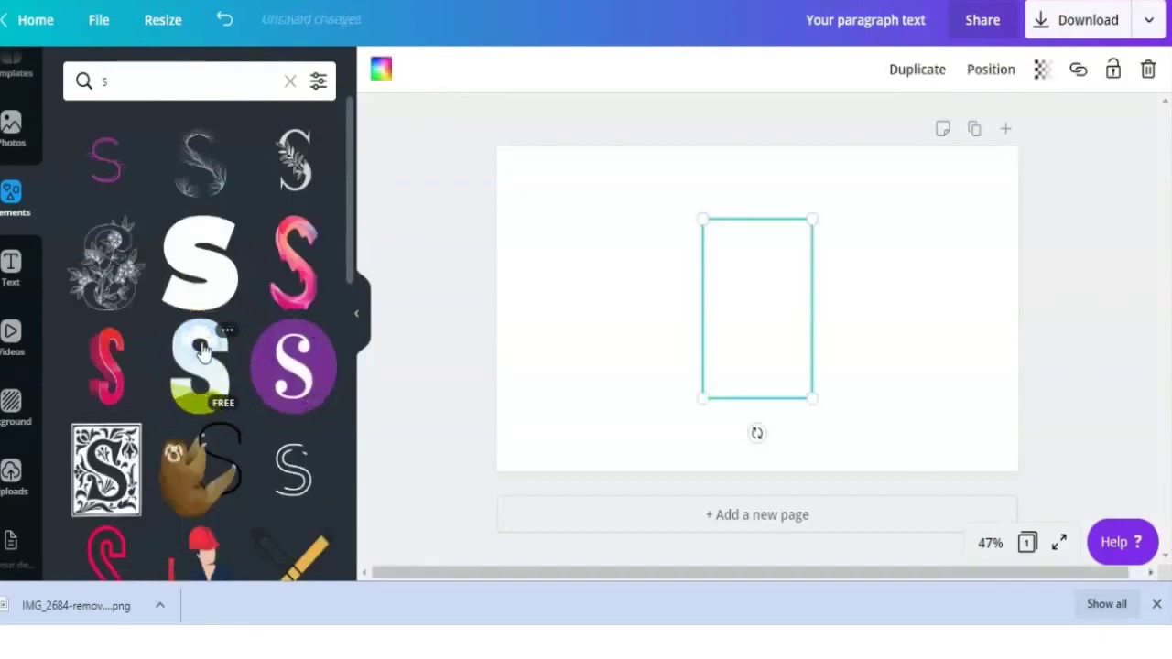
drag(687, 299, 531, 303)
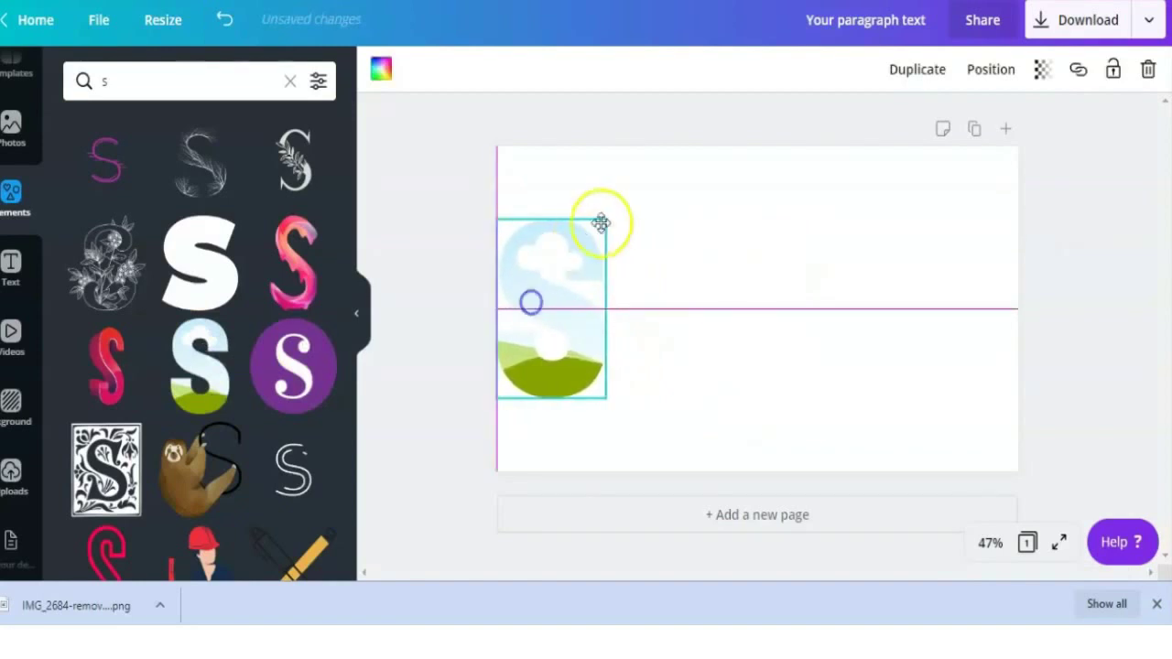
drag(639, 207, 663, 195)
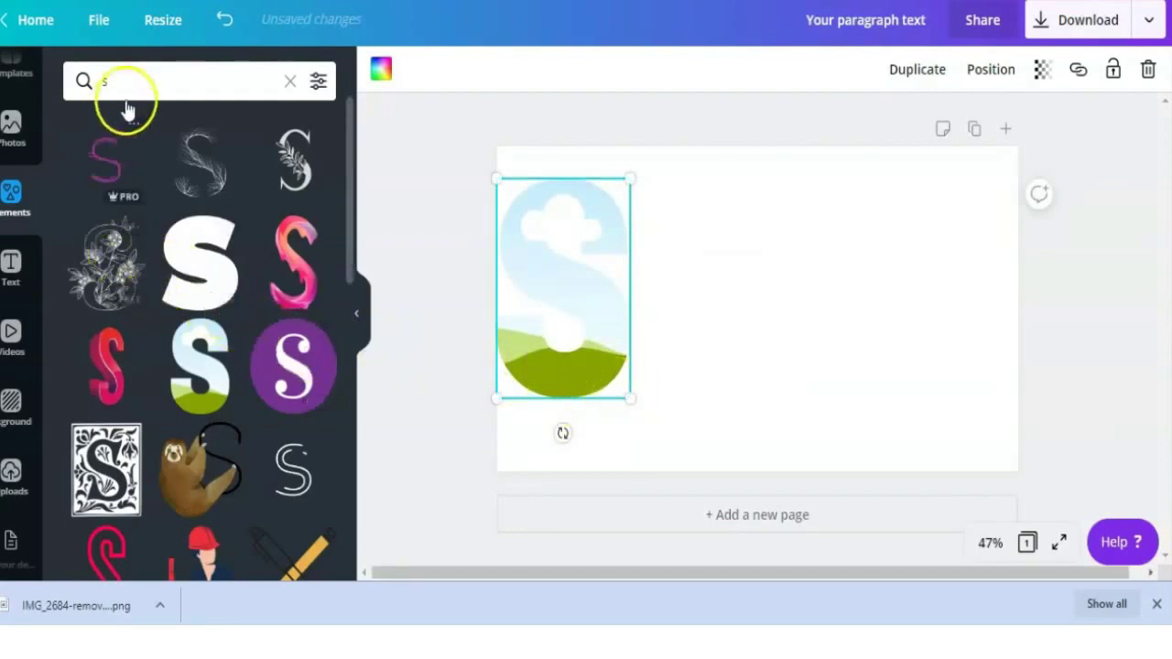
Add the T, M and B sky-and-hills letter frames beside the S and resize all four together.
click(7, 205)
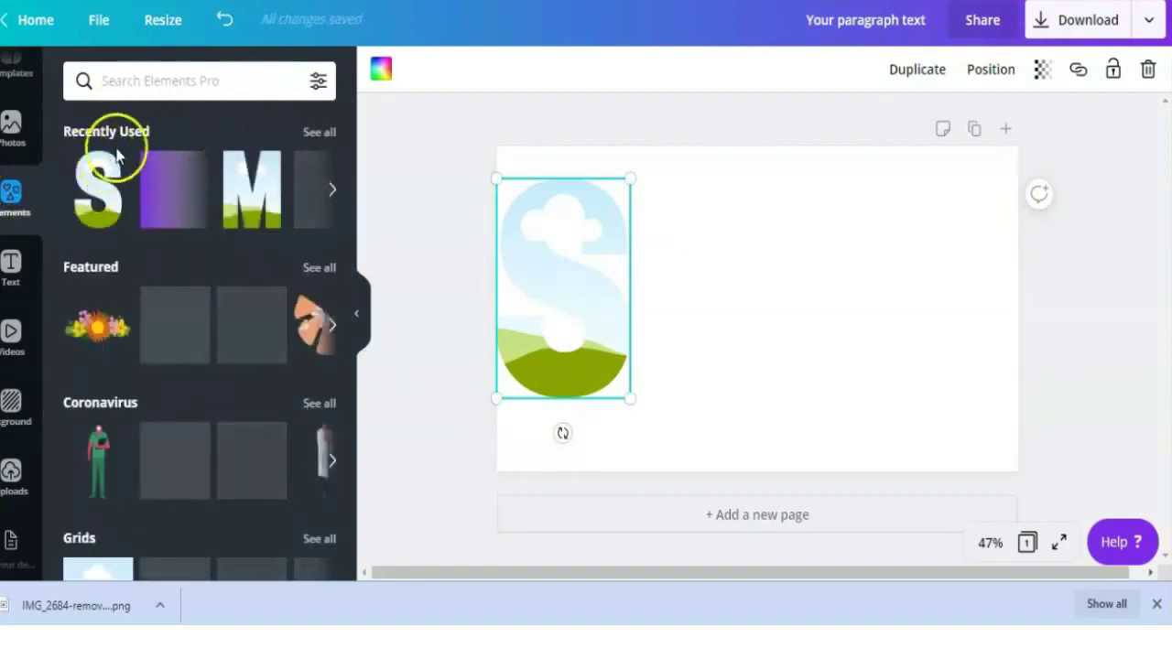
click(322, 134)
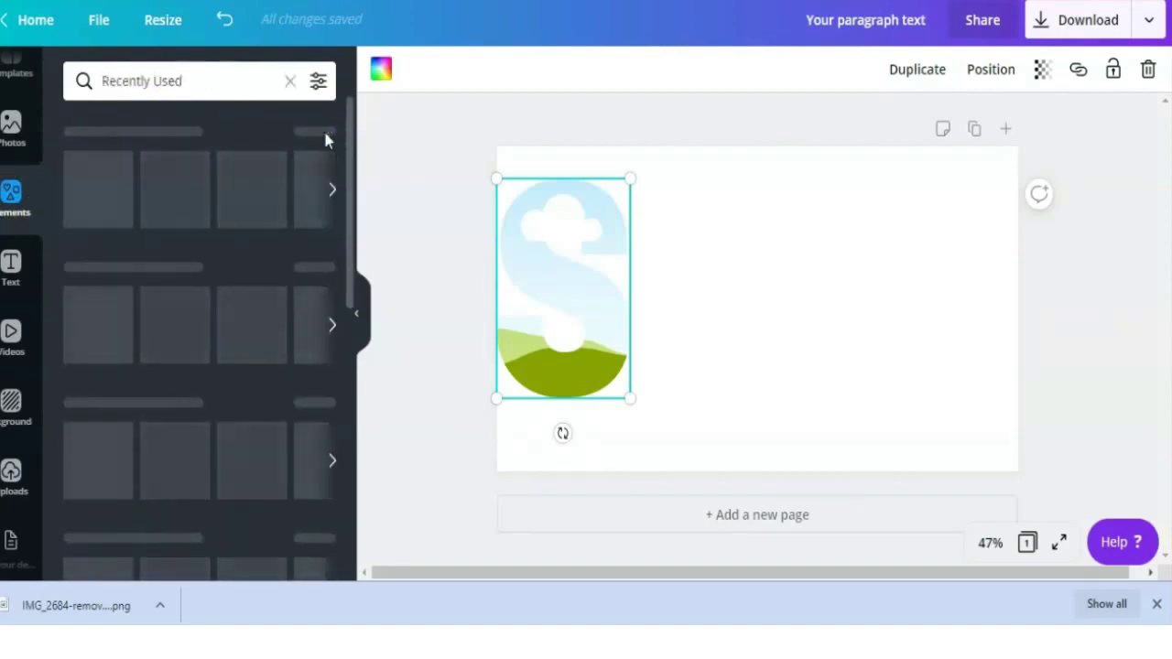
click(207, 240)
click(289, 80)
text(b)
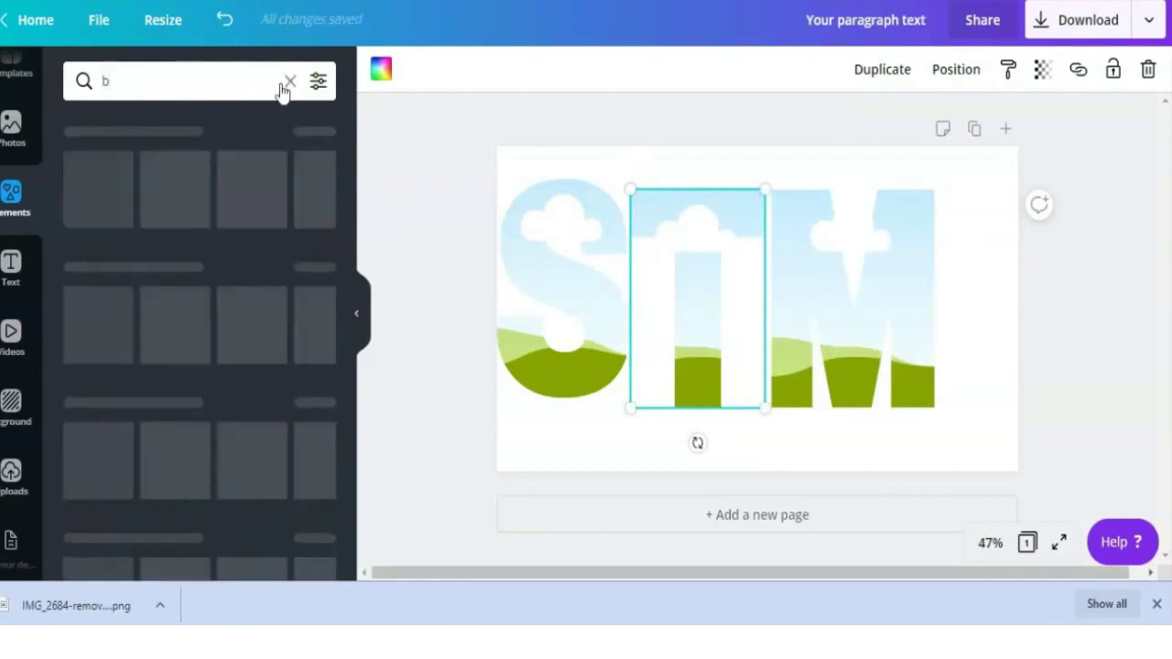
key(ctrl+a)
drag(916, 192, 848, 224)
scroll(320, 222, down, 5)
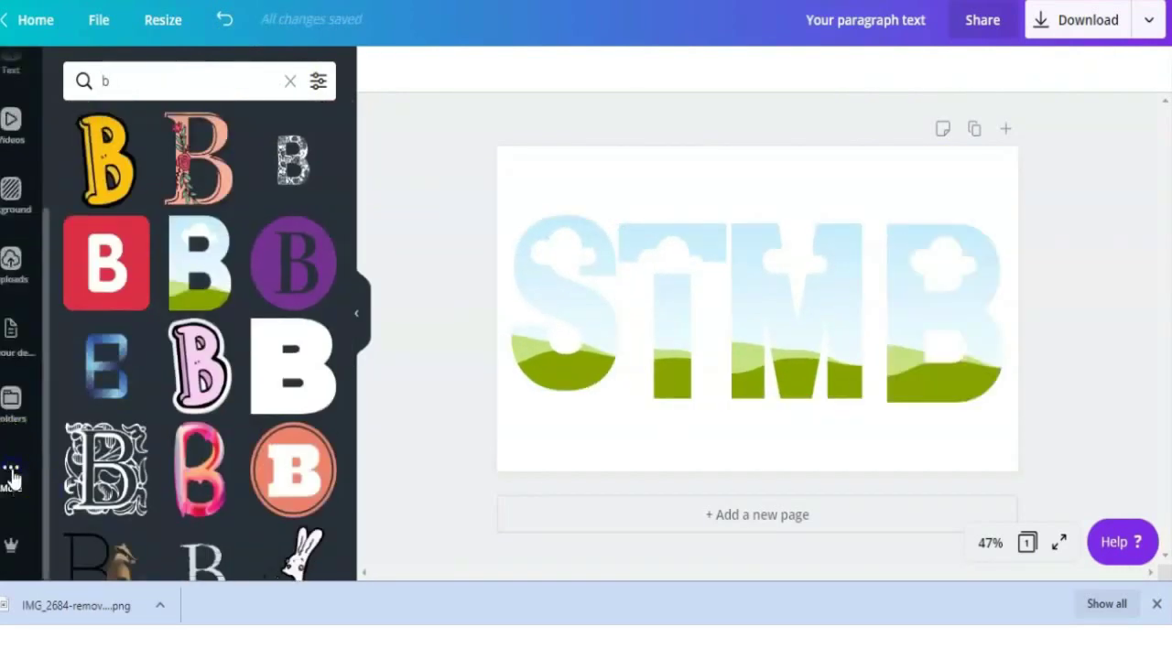
click(12, 476)
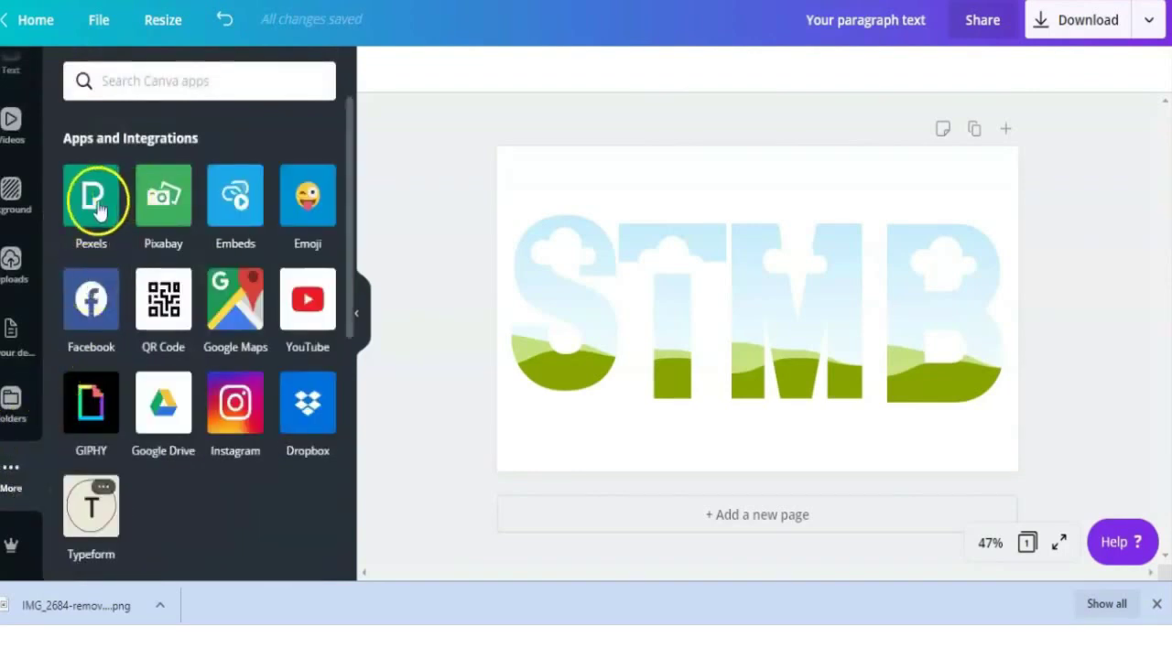
Search Pexels for 'gold' and fill S with gold glitter and T with solid gold.
click(93, 196)
click(162, 82)
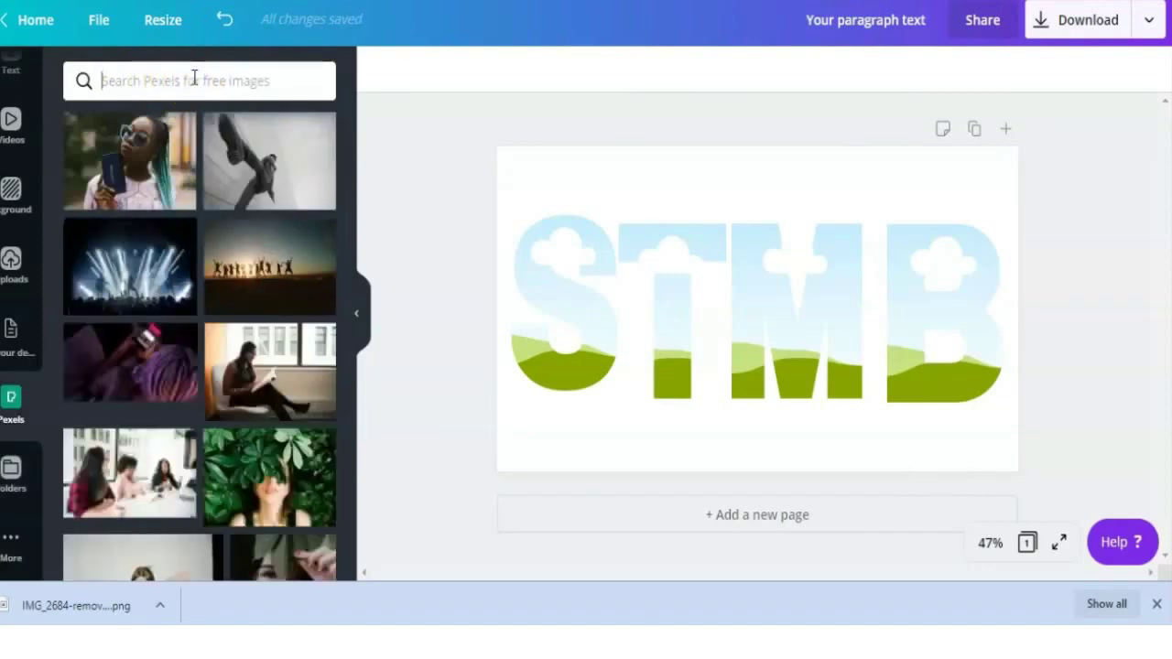
text(gold)
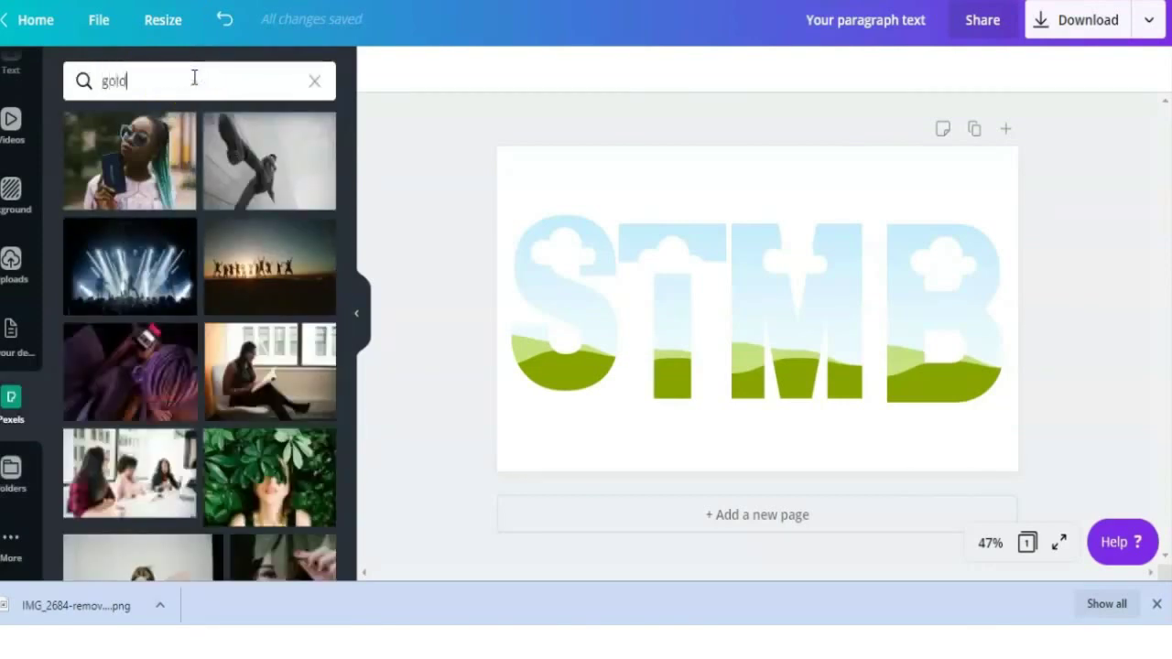
key(Return)
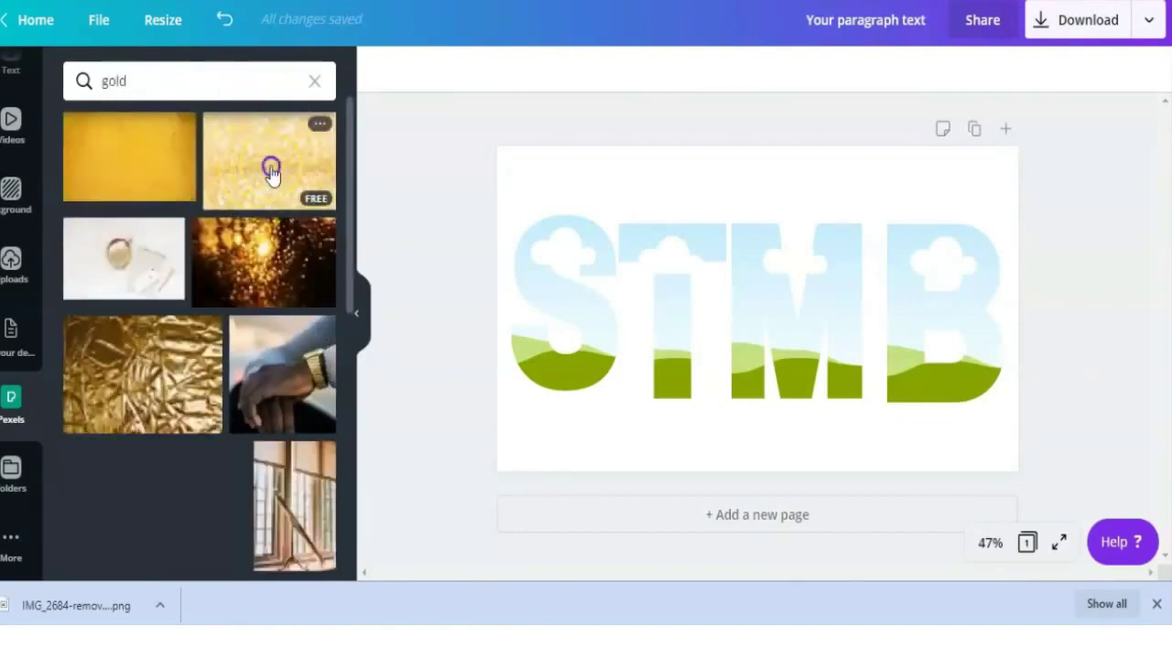
drag(490, 203, 554, 279)
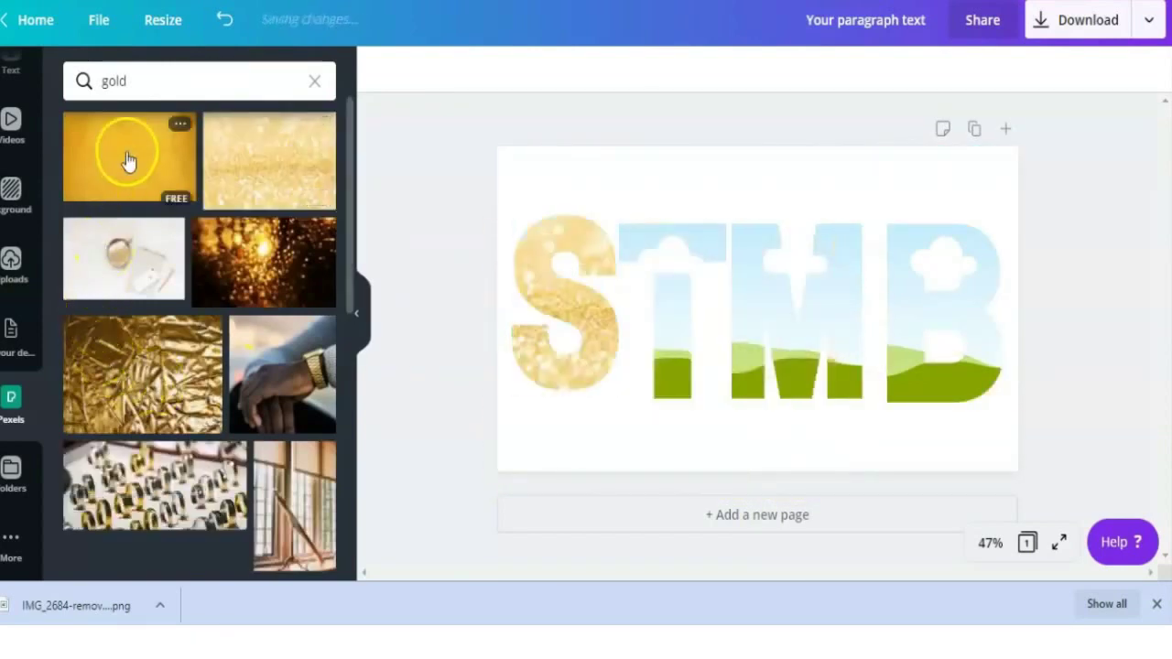
drag(128, 161, 669, 253)
drag(142, 374, 314, 80)
Search Pexels for 'silver background' and fill the M frame with the silver triangle pattern.
click(314, 81)
text(silver)
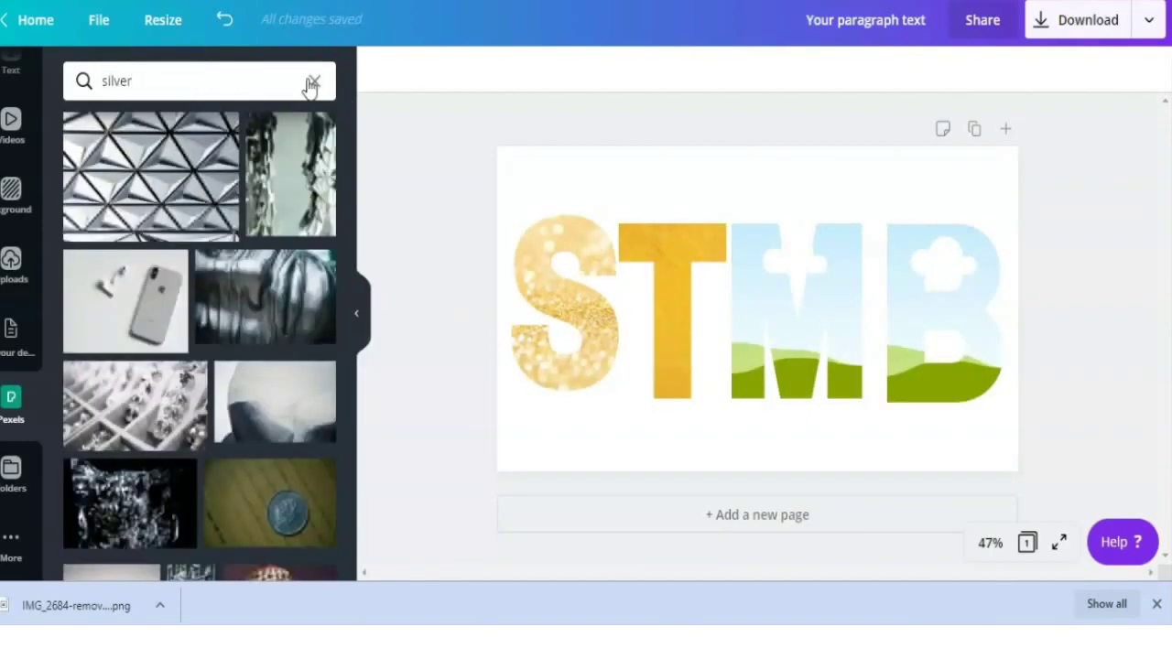
text( background)
drag(177, 170, 796, 275)
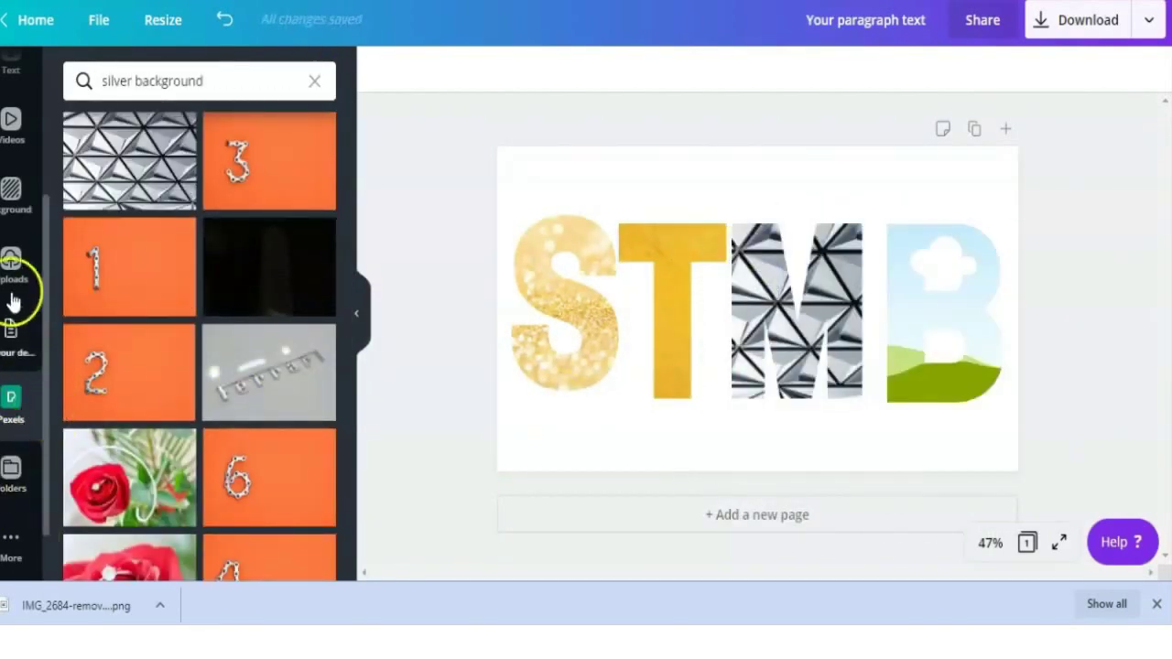
Fill the S, T, M and B letter frames with the uploaded gold polka-dot image.
click(13, 264)
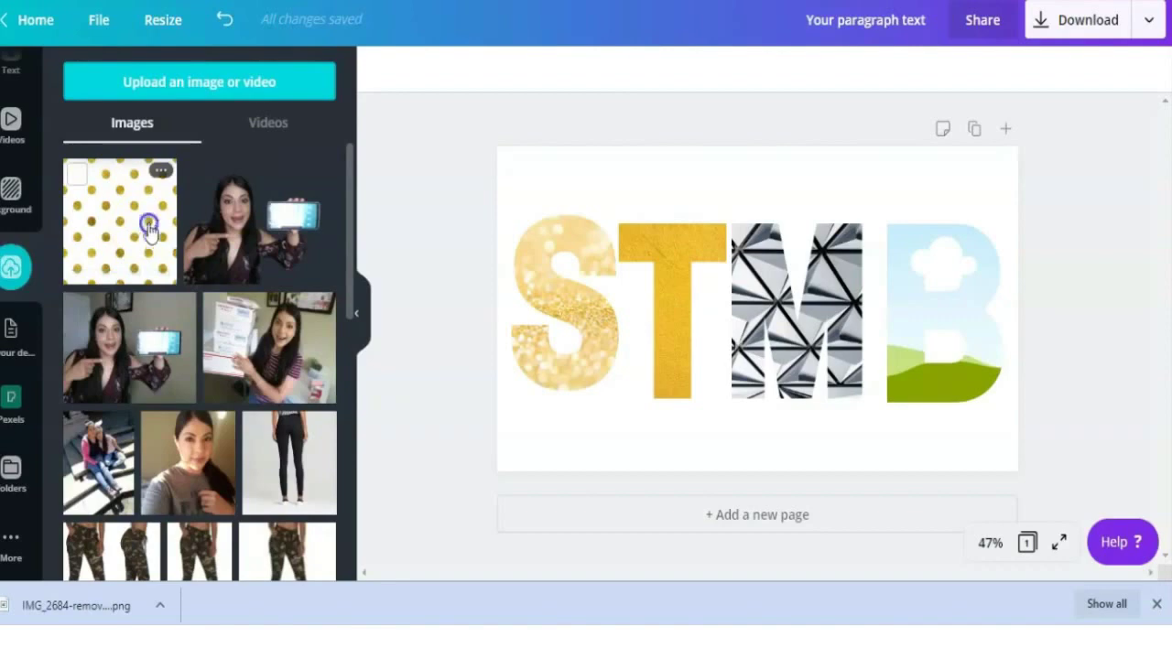
click(149, 229)
drag(150, 229, 599, 315)
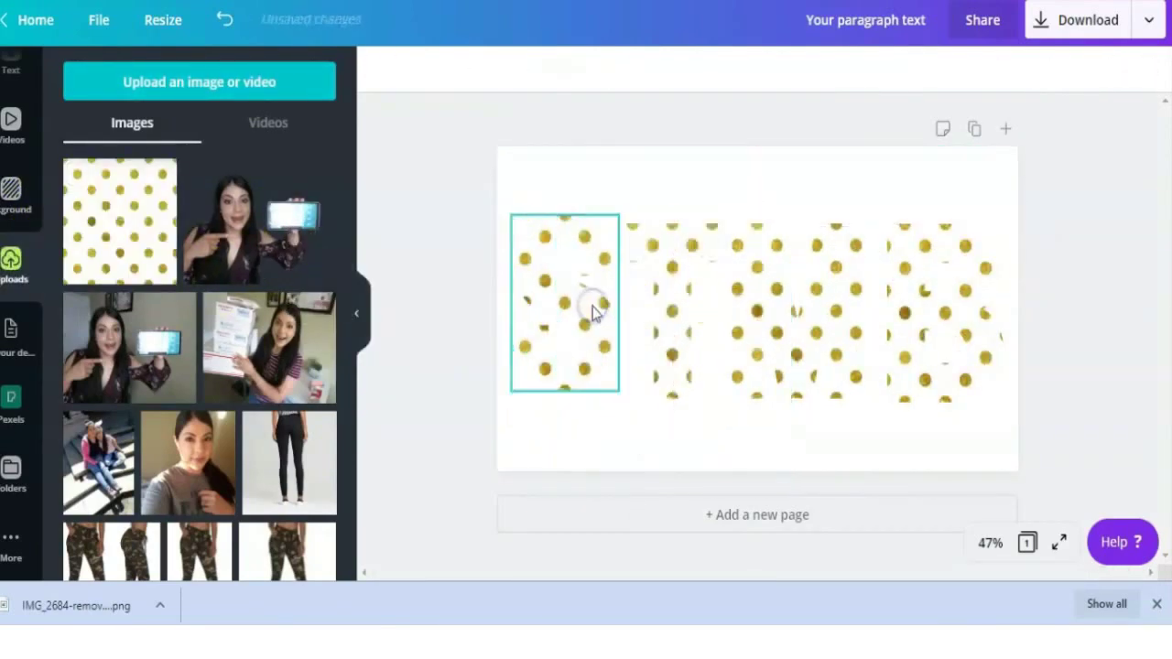
click(534, 434)
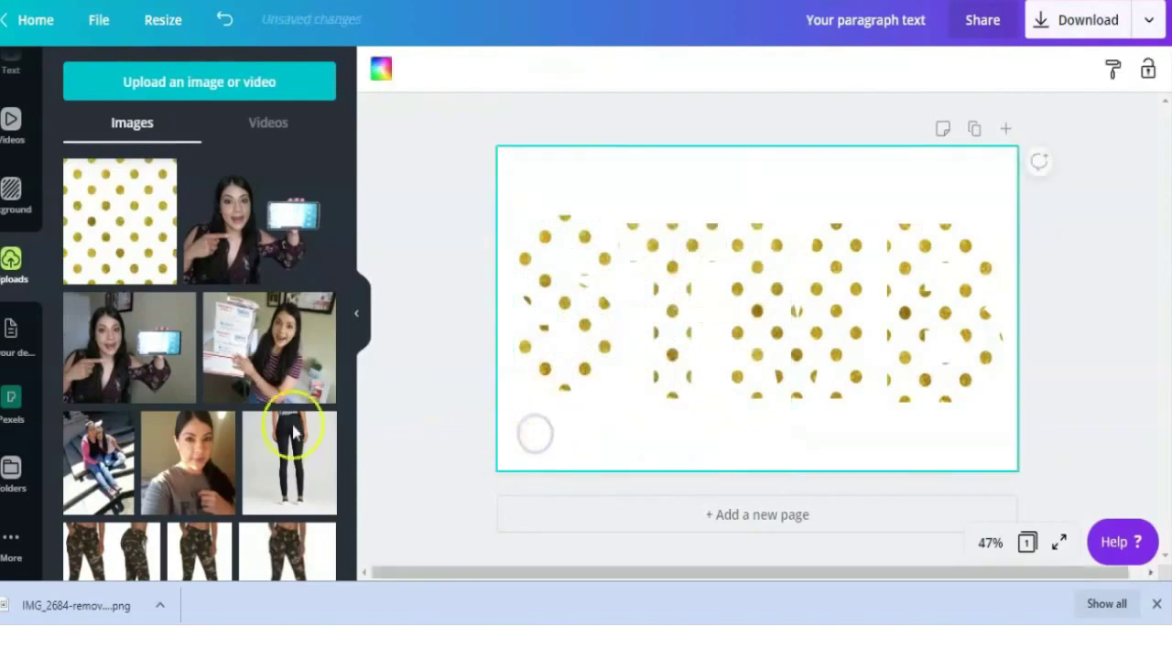
Make the page background solid pink behind the polka-dot letters, then deselect it.
click(11, 192)
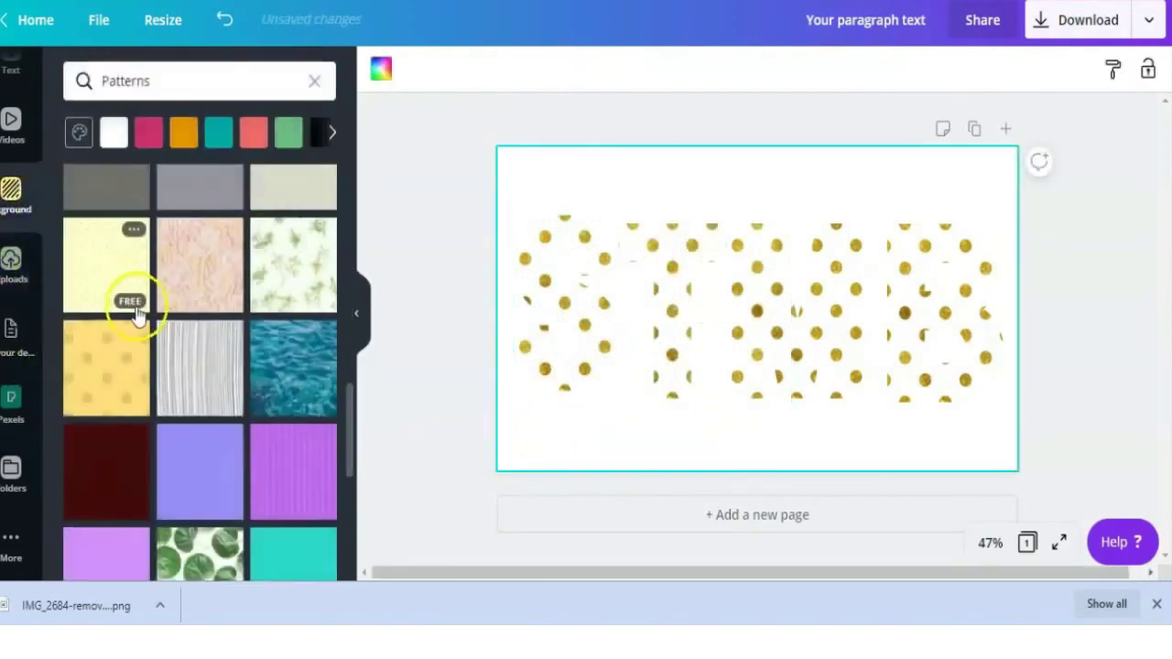
click(149, 135)
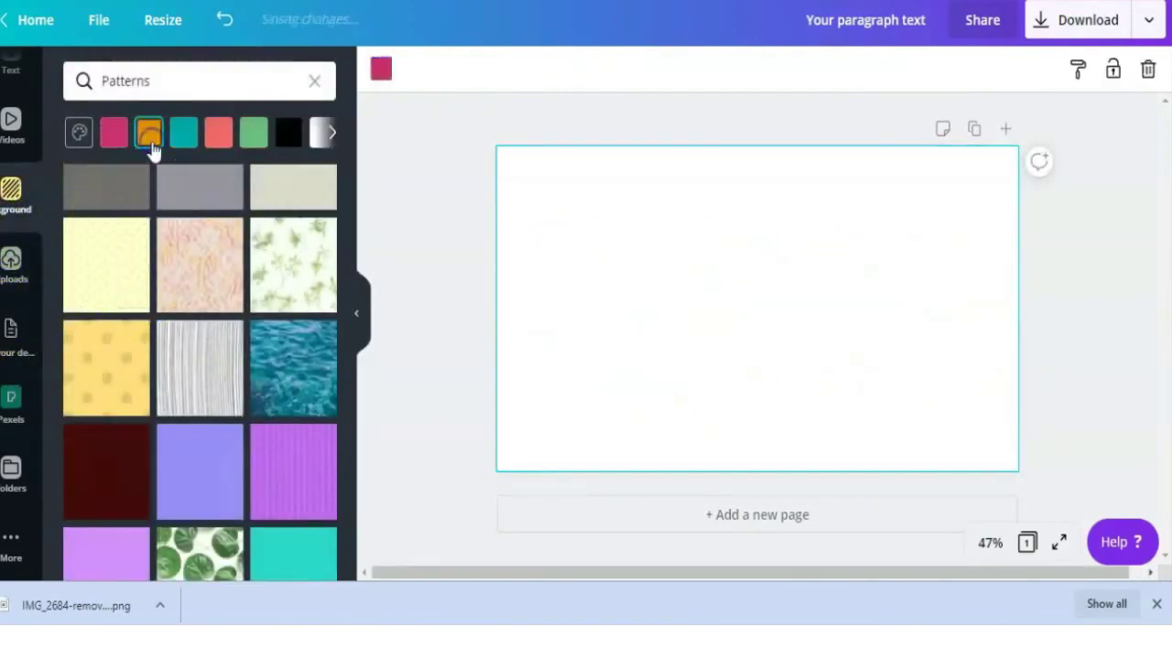
click(1065, 269)
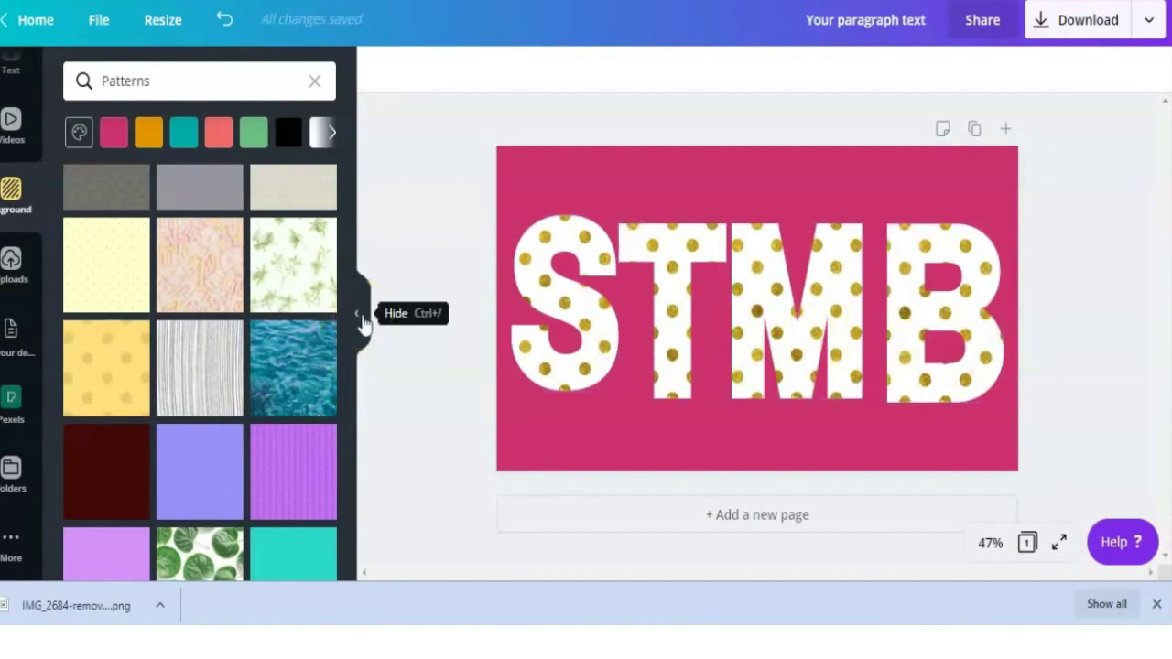
Collapse the side panel and deselect the S letter to view the full design.
click(363, 320)
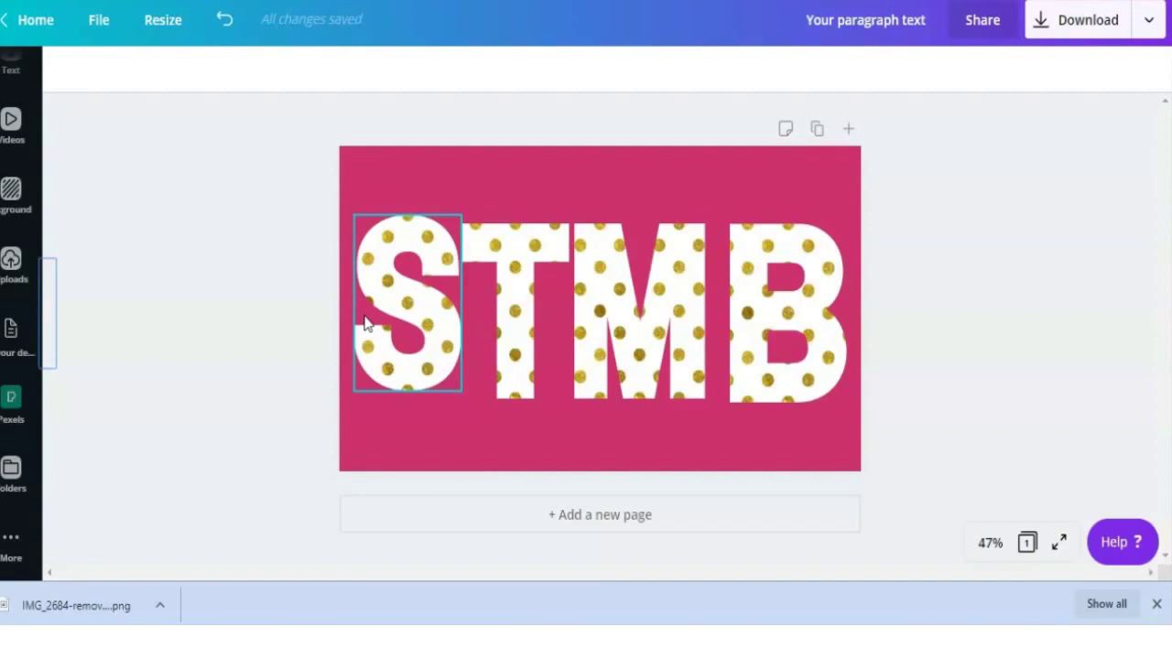
click(484, 533)
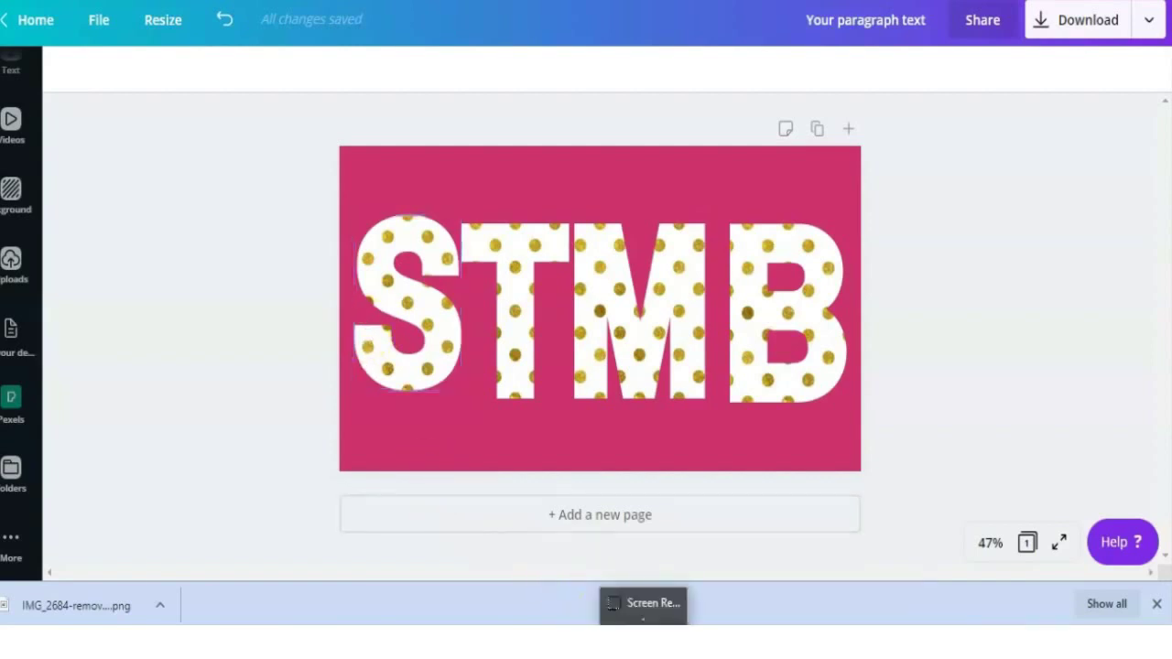